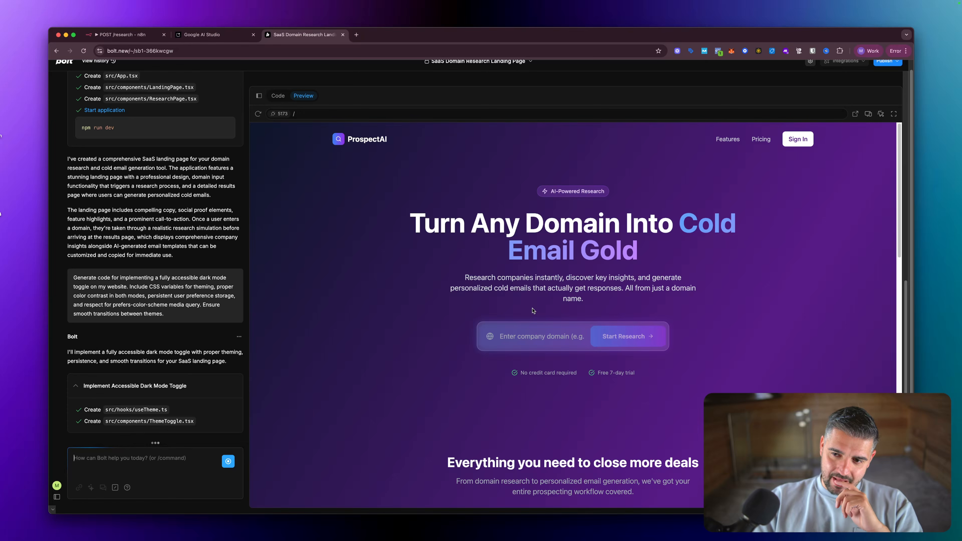
- Scroll the Bolt preview down to check the ProspectAI feature cards
{"action": "scroll", "coordinate": [533, 311], "scroll_direction": "down", "scroll_amount": 5}
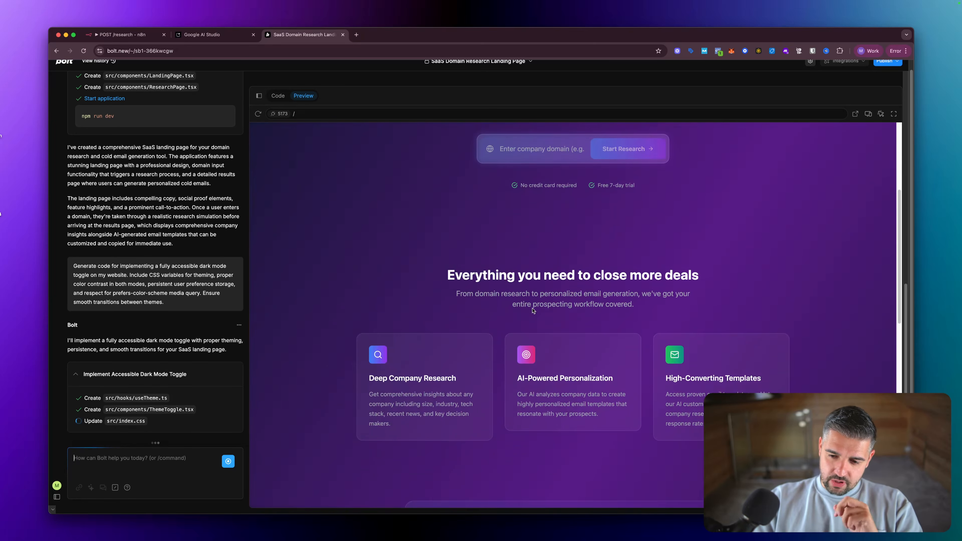
{"action": "scroll", "coordinate": [533, 311], "scroll_direction": "down", "scroll_amount": 3}
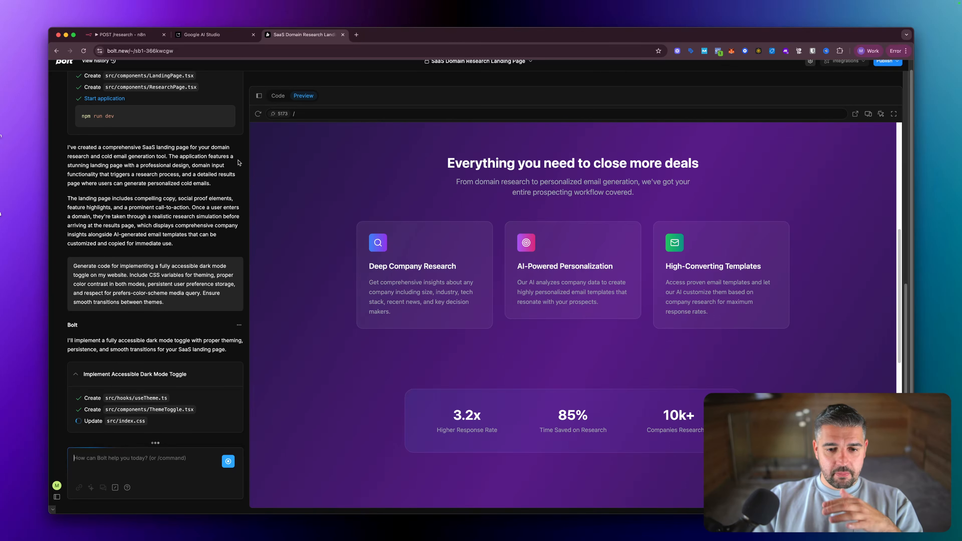
- Bring up the POST /research workflow in n8n and nudge its trigger node slightly left
{"action": "left_click", "coordinate": [130, 40]}
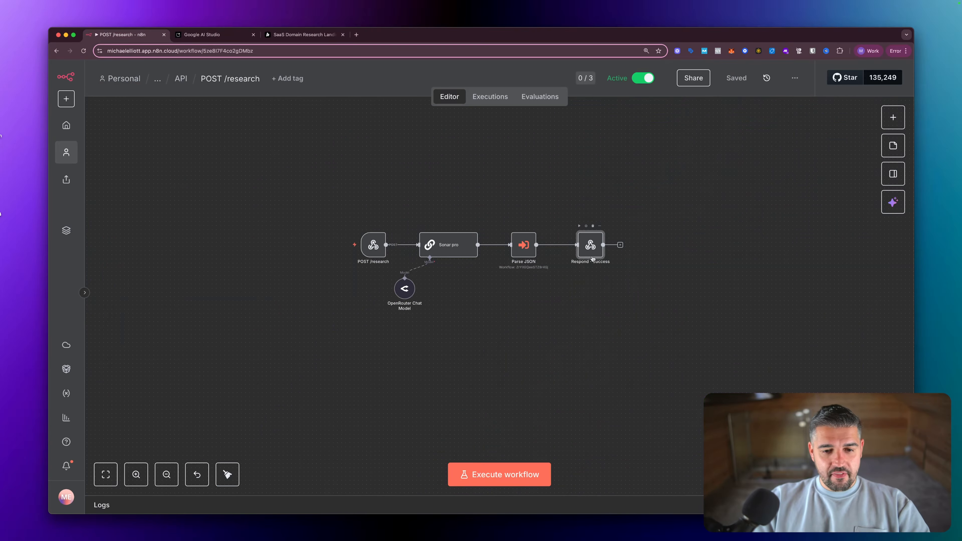
{"action": "left_click_drag", "start_coordinate": [375, 245], "coordinate": [366, 246]}
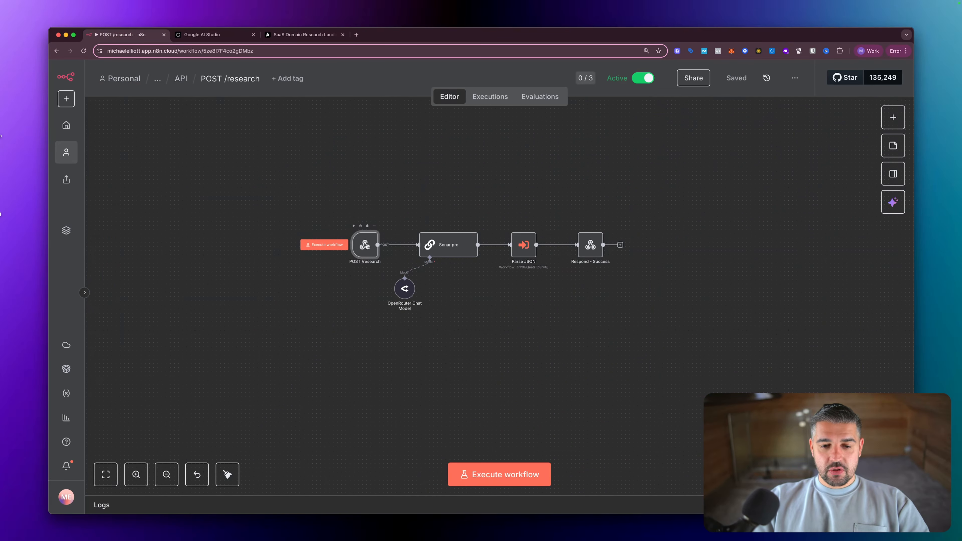
{"action": "scroll", "coordinate": [466, 279], "scroll_direction": "up", "scroll_amount": 3}
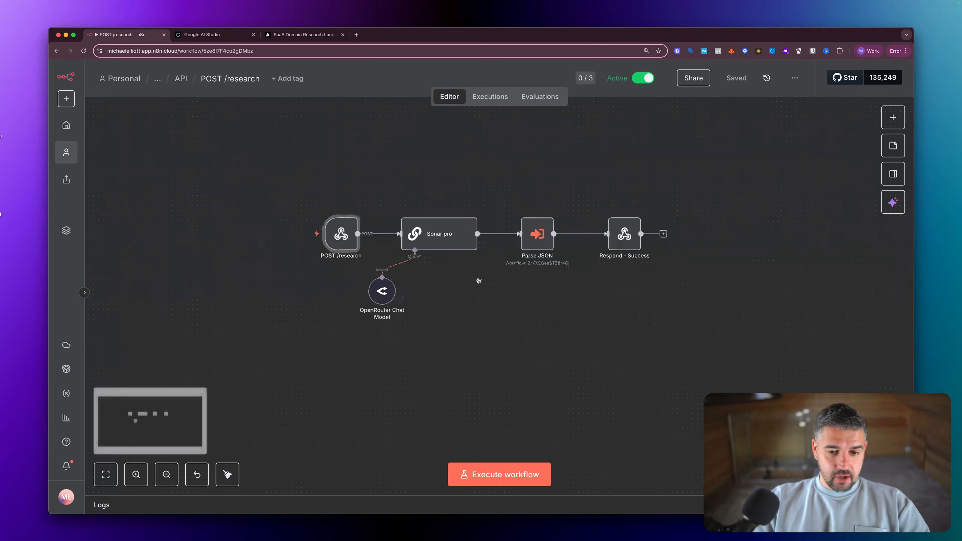
{"action": "scroll", "coordinate": [479, 281], "scroll_direction": "up", "scroll_amount": 3}
{"action": "scroll", "coordinate": [479, 282], "scroll_direction": "up", "scroll_amount": 1}
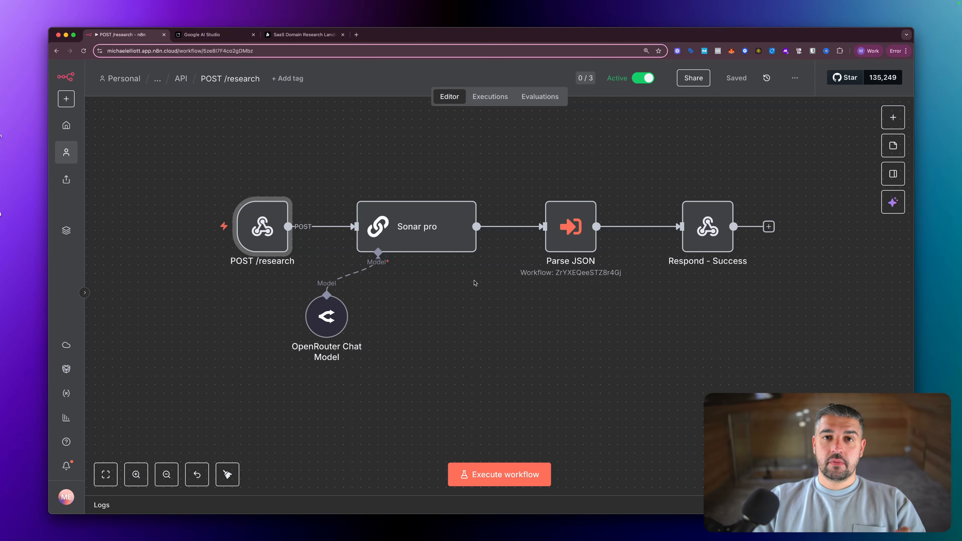
- Adjust the canvas zoom and search the node panel for 'webhook'
{"action": "mouse_move", "coordinate": [263, 232]}
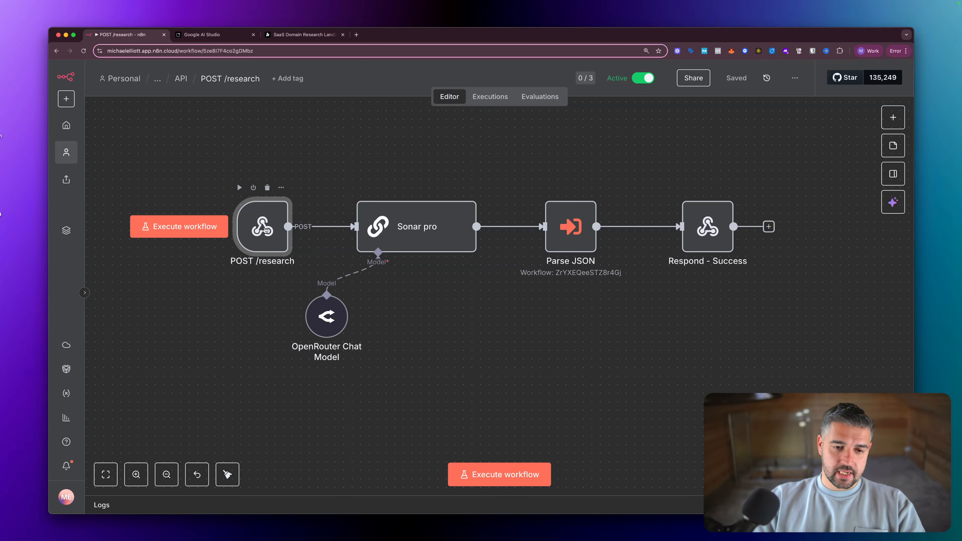
{"action": "scroll", "coordinate": [265, 230], "scroll_direction": "up", "scroll_amount": 1}
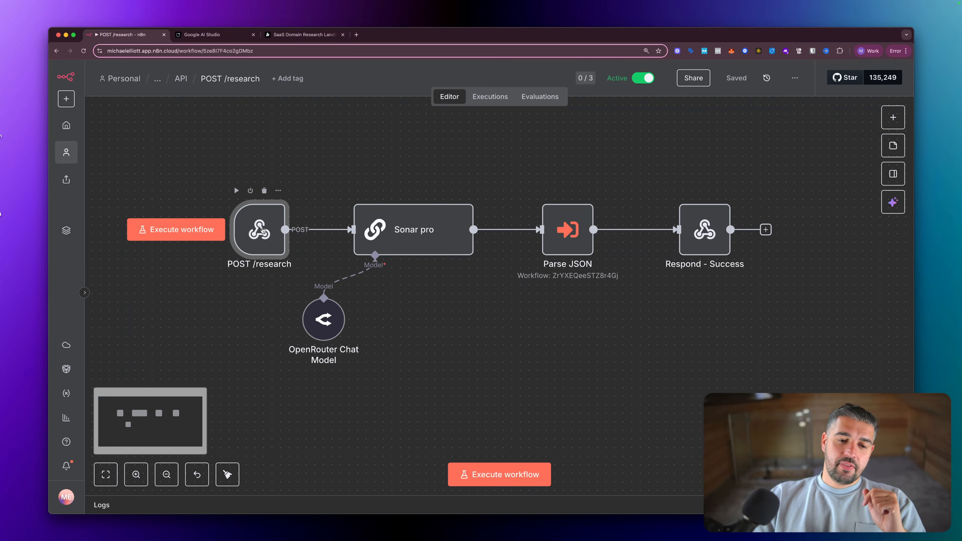
{"action": "scroll", "coordinate": [264, 230], "scroll_direction": "down", "scroll_amount": 1}
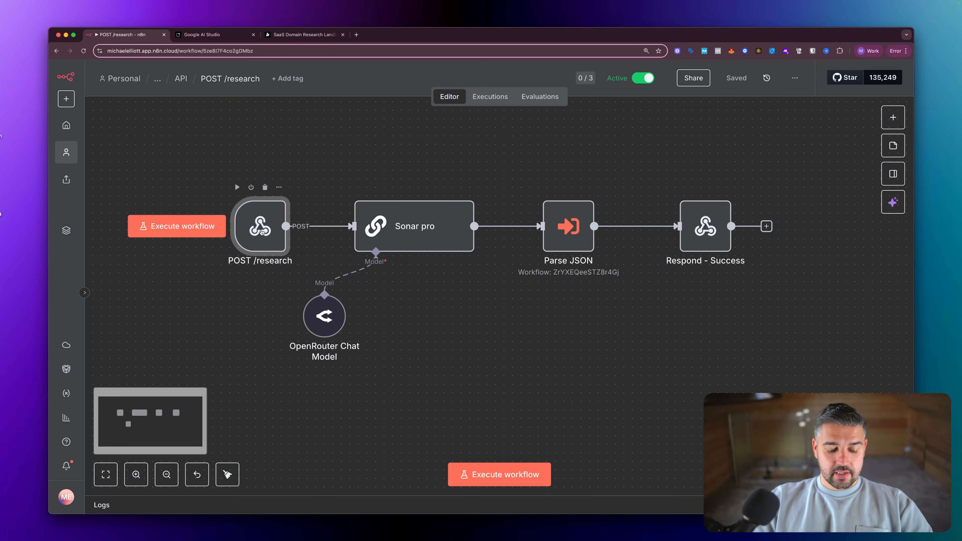
{"action": "scroll", "coordinate": [460, 318], "scroll_direction": "down", "scroll_amount": 3}
{"action": "key", "text": "Tab"}
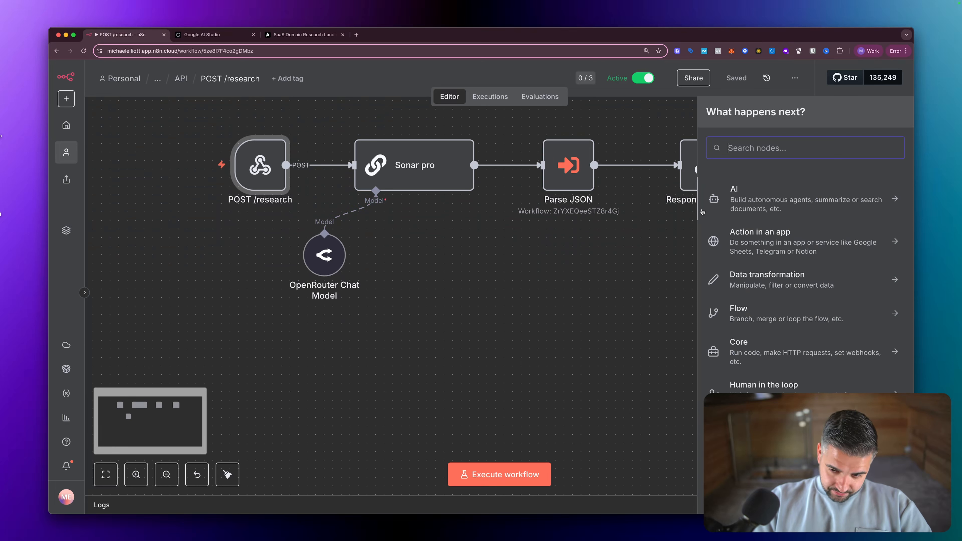
{"action": "type", "text": "webhoo"}
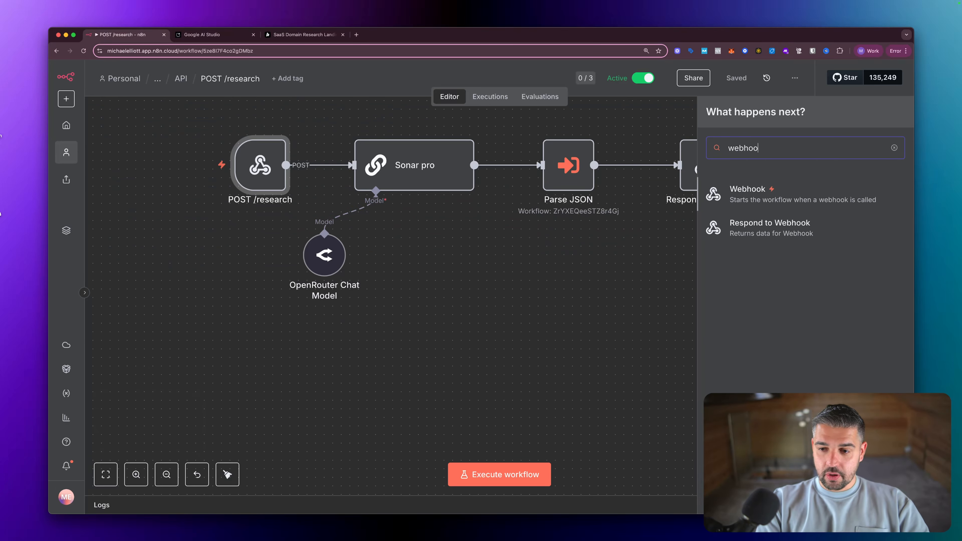
{"action": "type", "text": "k"}
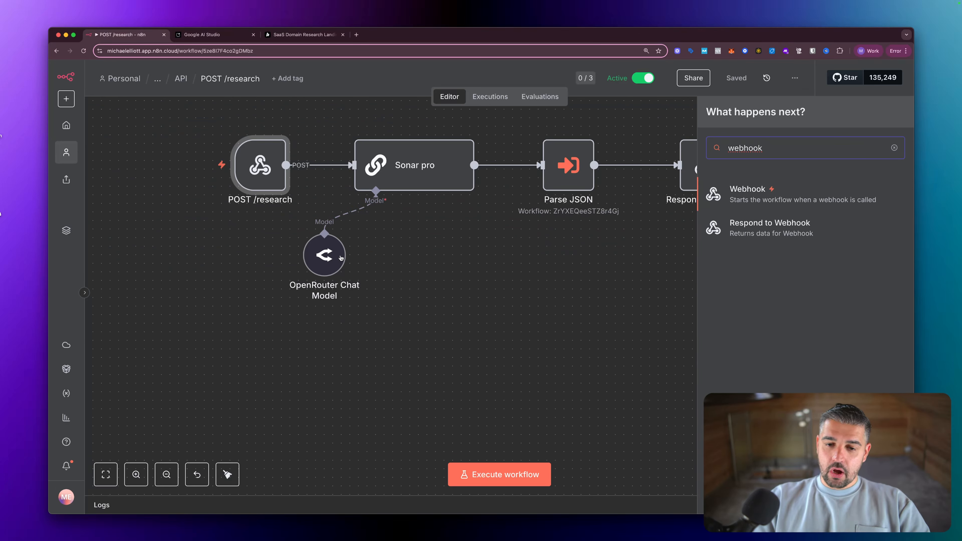
- Open the POST /research webhook node to review its nexus/research URL and method, then glance at Bolt
{"action": "left_click", "coordinate": [261, 162]}
{"action": "double_click", "coordinate": [262, 162]}
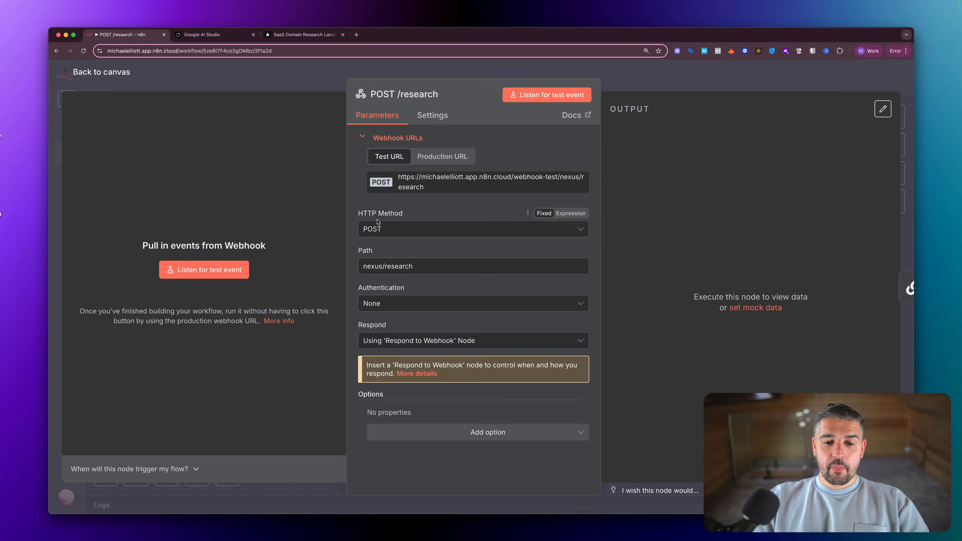
{"action": "key", "text": "ctrl+a"}
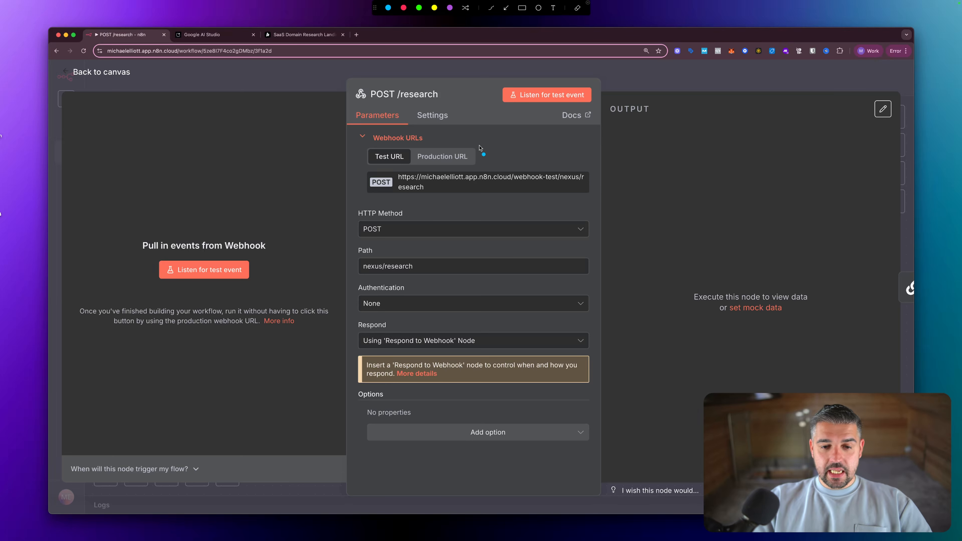
{"action": "mouse_move", "coordinate": [480, 145]}
{"action": "left_mouse_down"}
{"action": "mouse_move", "coordinate": [409, 204]}
{"action": "mouse_move", "coordinate": [429, 200]}
{"action": "left_mouse_up"}
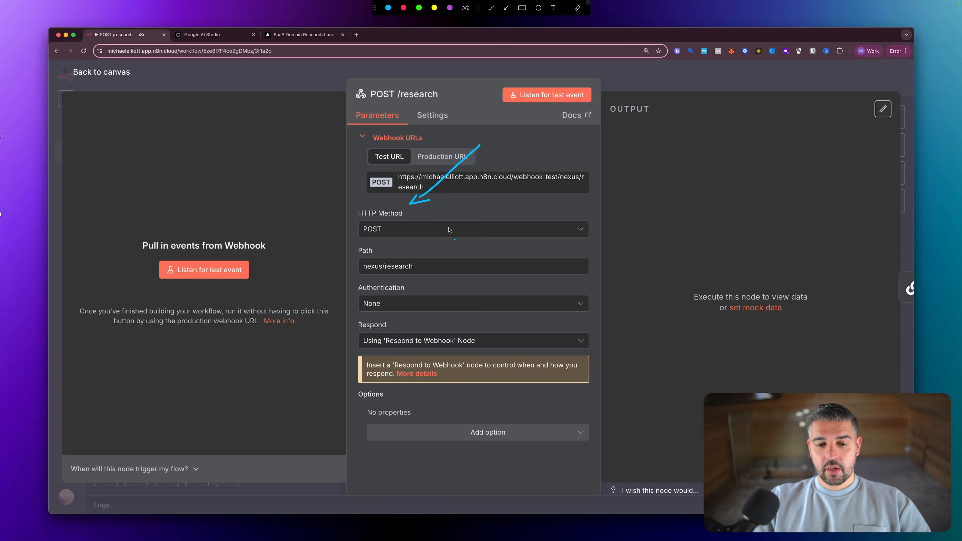
{"action": "mouse_move", "coordinate": [485, 188]}
{"action": "left_mouse_down"}
{"action": "mouse_move", "coordinate": [427, 250]}
{"action": "mouse_move", "coordinate": [445, 246]}
{"action": "left_mouse_up"}
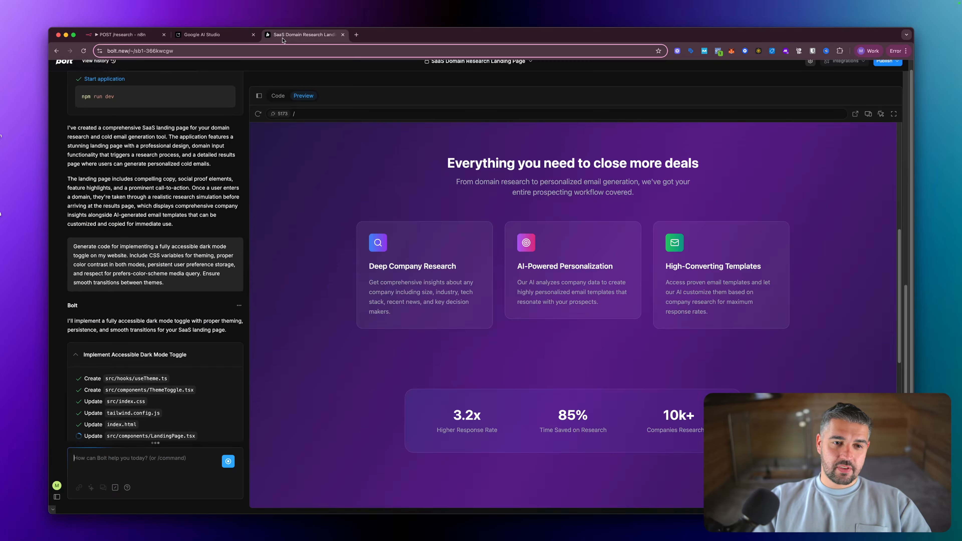
{"action": "left_click", "coordinate": [285, 38]}
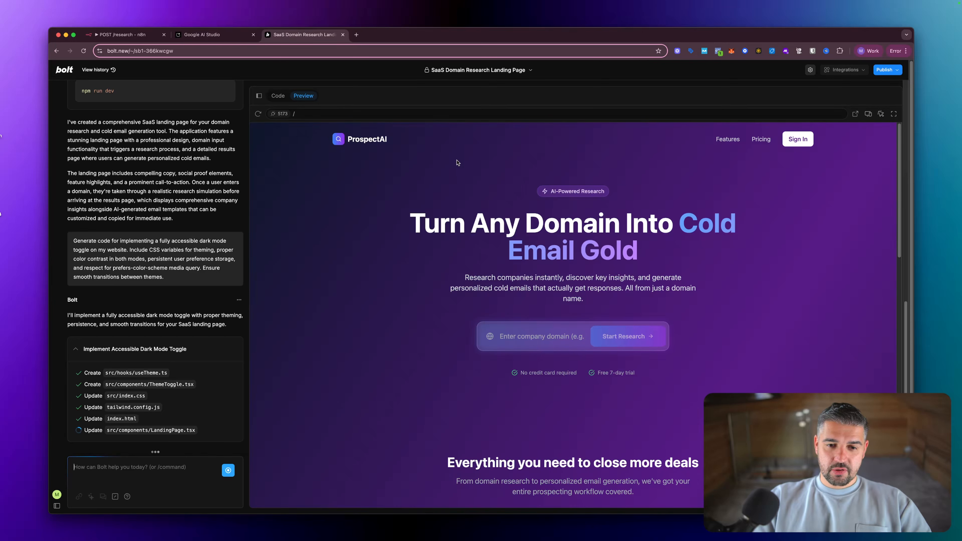
- Replace 'nexus' with 'prospect' so the webhook path reads prospect/research, then close the node
{"action": "left_click", "coordinate": [125, 34]}
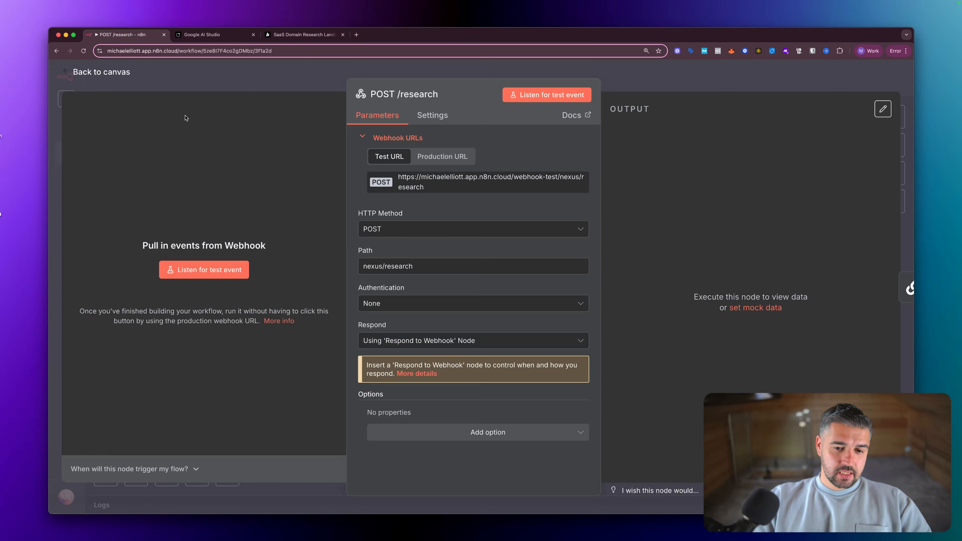
{"action": "left_click_drag", "start_coordinate": [381, 265], "coordinate": [356, 269]}
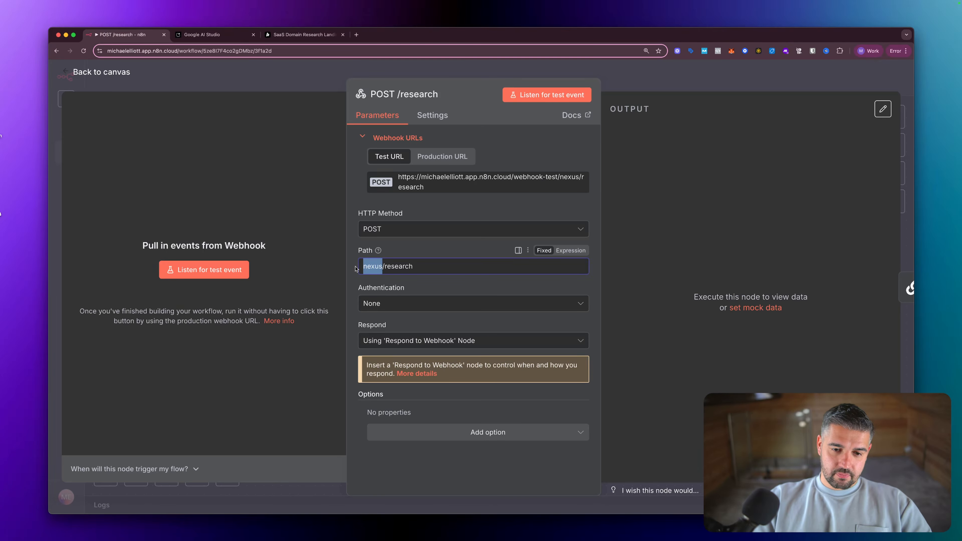
{"action": "type", "text": "pros"}
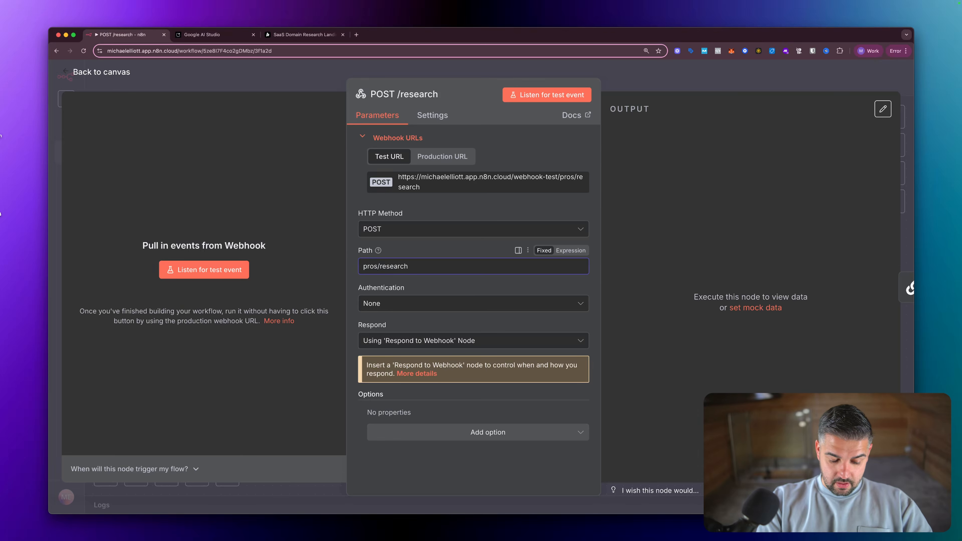
{"action": "type", "text": "pect"}
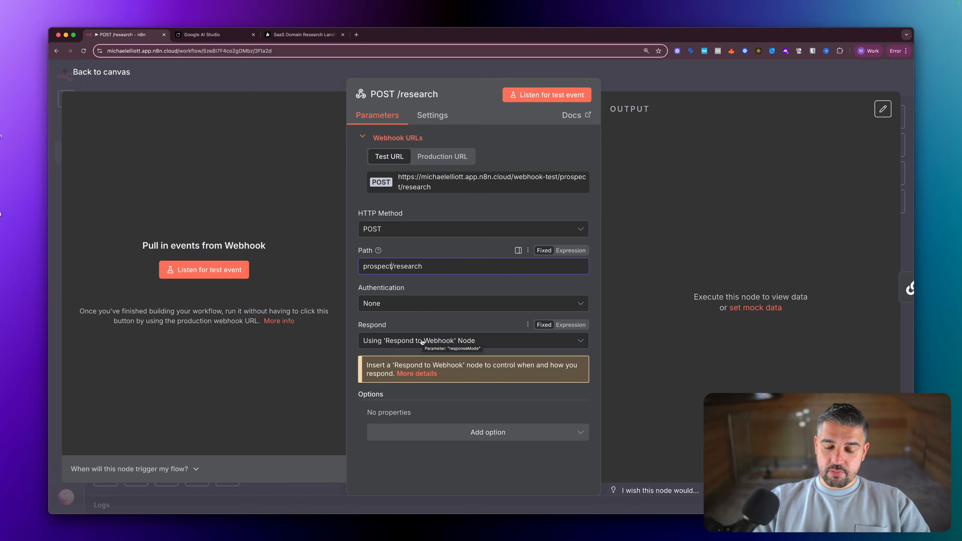
{"action": "left_click", "coordinate": [436, 116]}
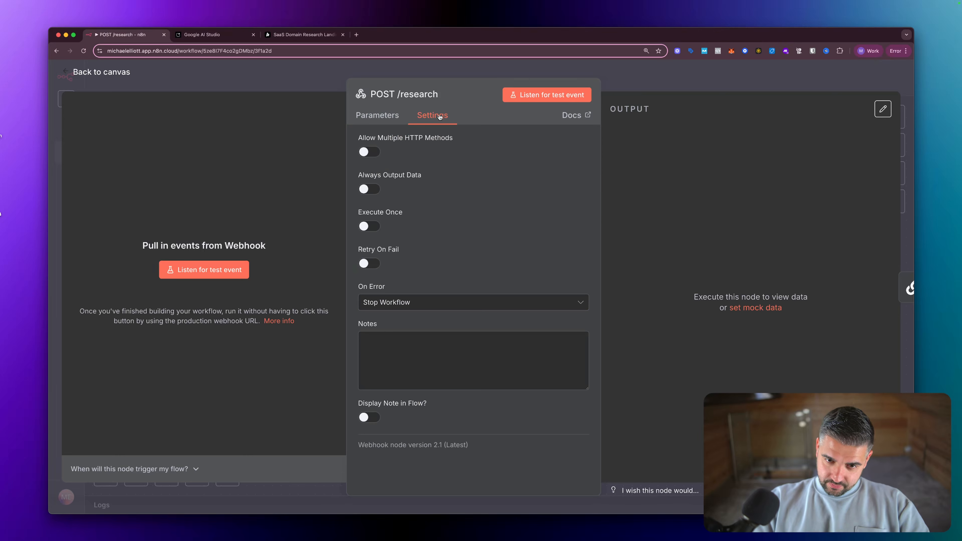
{"action": "left_click", "coordinate": [387, 118]}
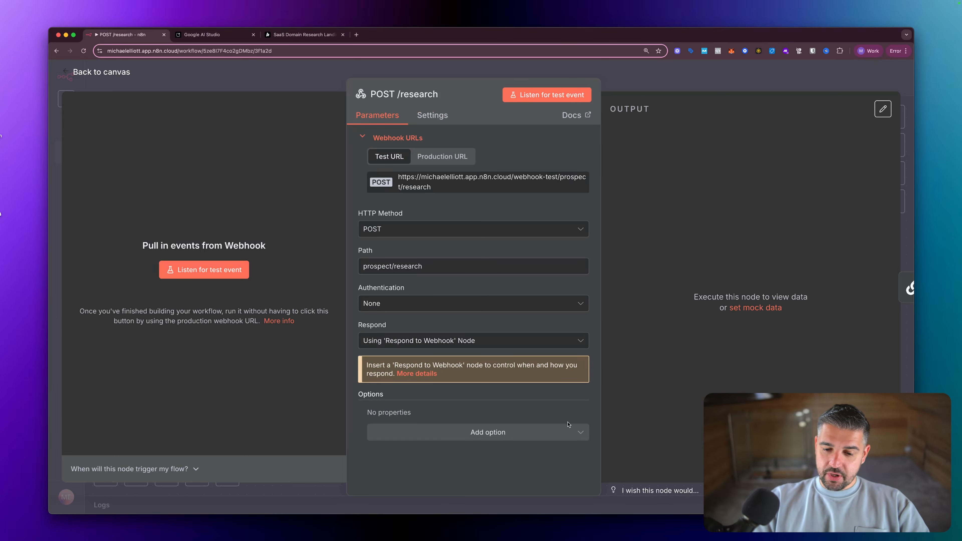
{"action": "key", "text": "Escape"}
{"action": "scroll", "coordinate": [500, 284], "scroll_direction": "up", "scroll_amount": 5}
- Check the Sonar pro node, then add and delete the unused Basic LLM Chain node
{"action": "scroll", "coordinate": [497, 284], "scroll_direction": "down", "scroll_amount": 5}
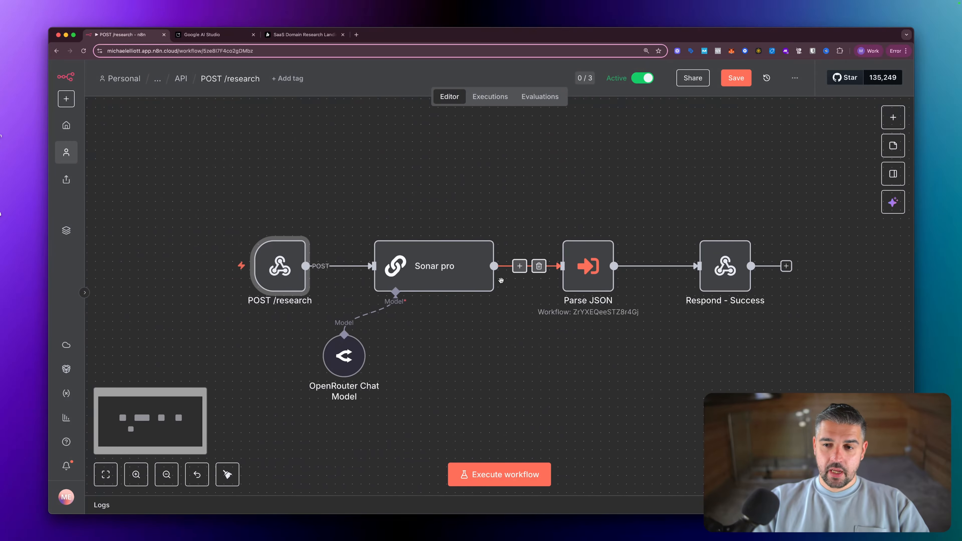
{"action": "double_click", "coordinate": [422, 229]}
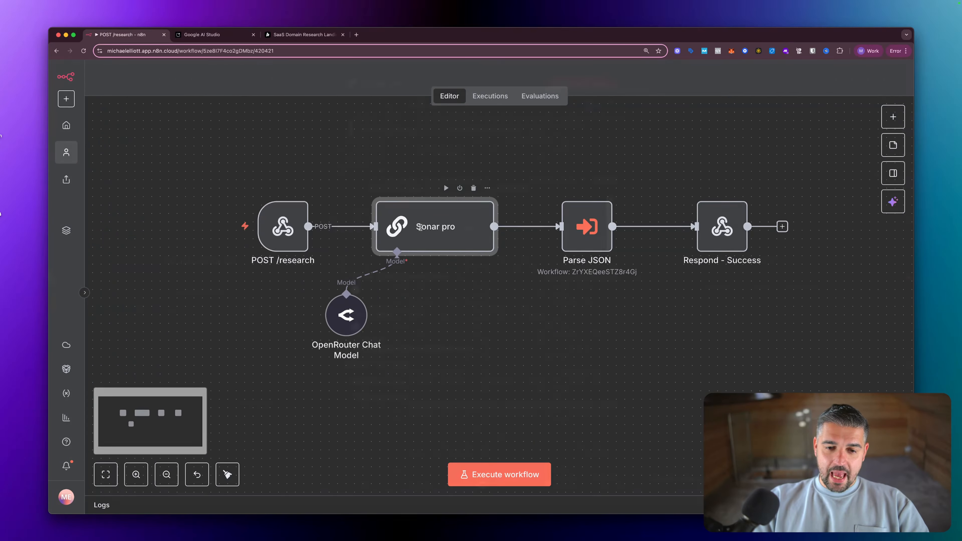
{"action": "key", "text": "Escape"}
{"action": "key", "text": "Tab"}
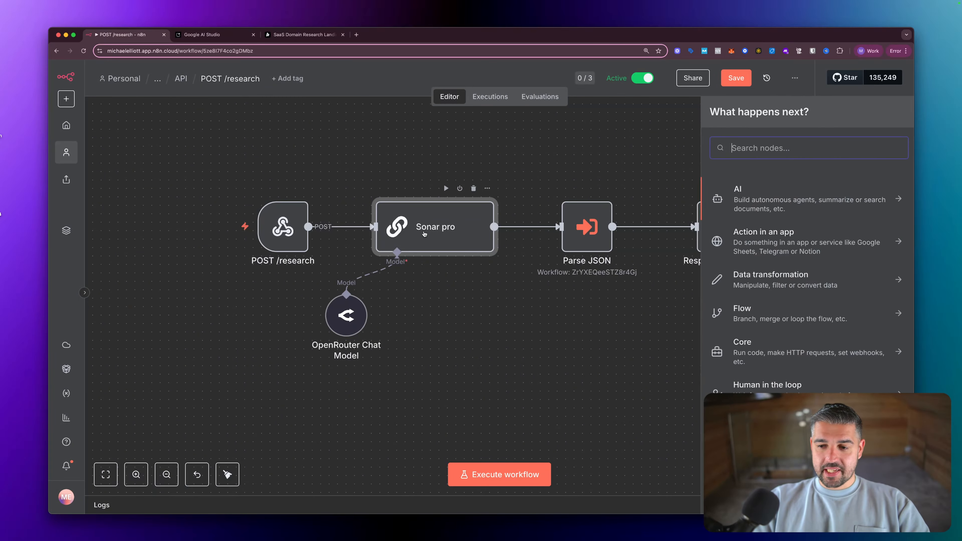
{"action": "type", "text": "basic"}
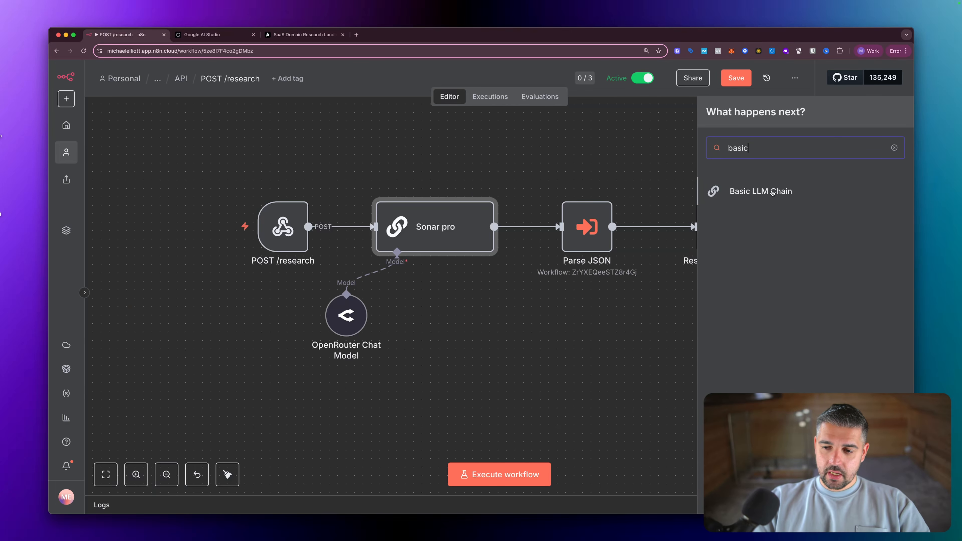
{"action": "left_click", "coordinate": [760, 191]}
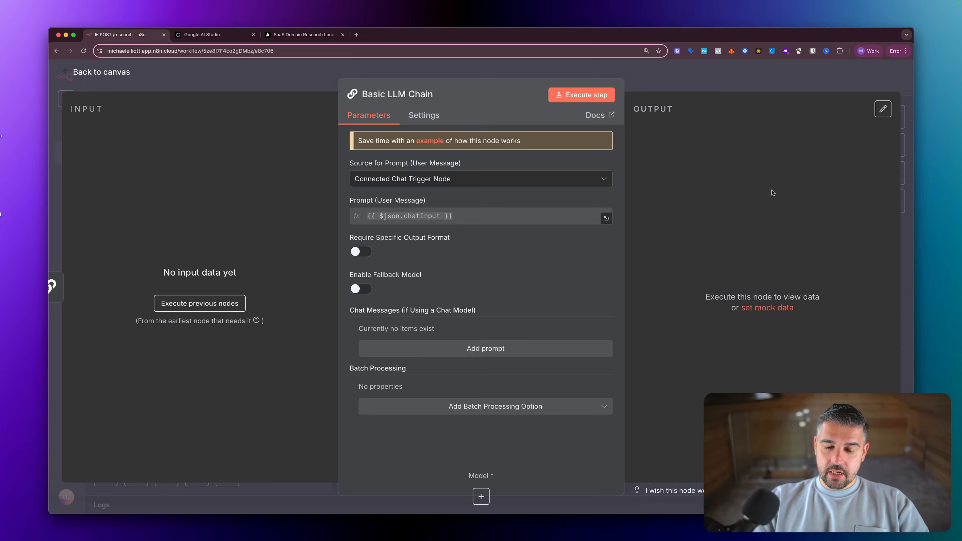
{"action": "key", "text": "Escape"}
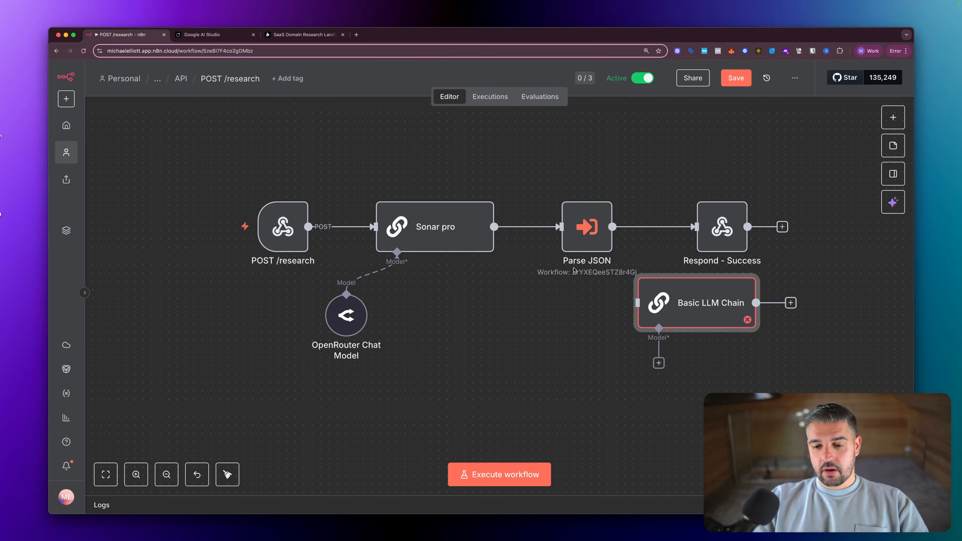
{"action": "left_click", "coordinate": [735, 264]}
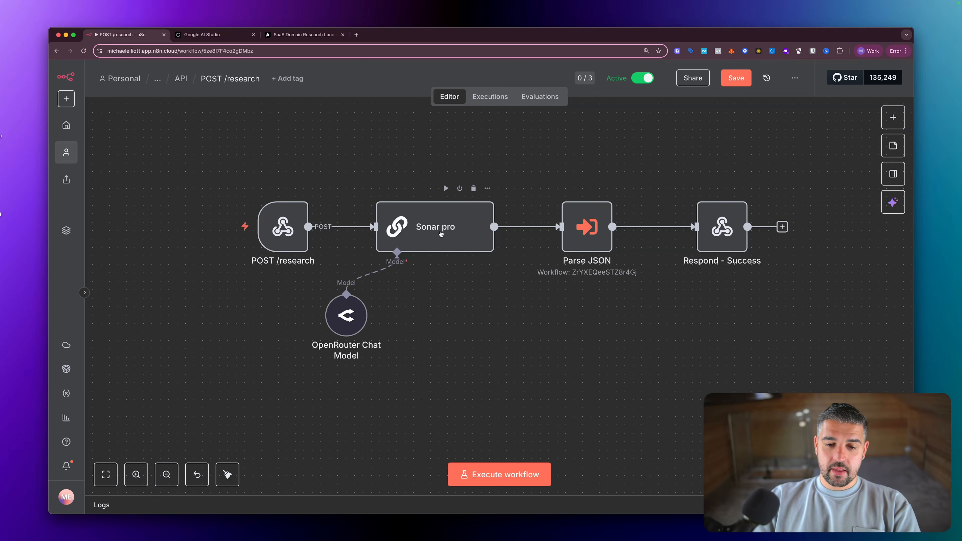
{"action": "double_click", "coordinate": [441, 233]}
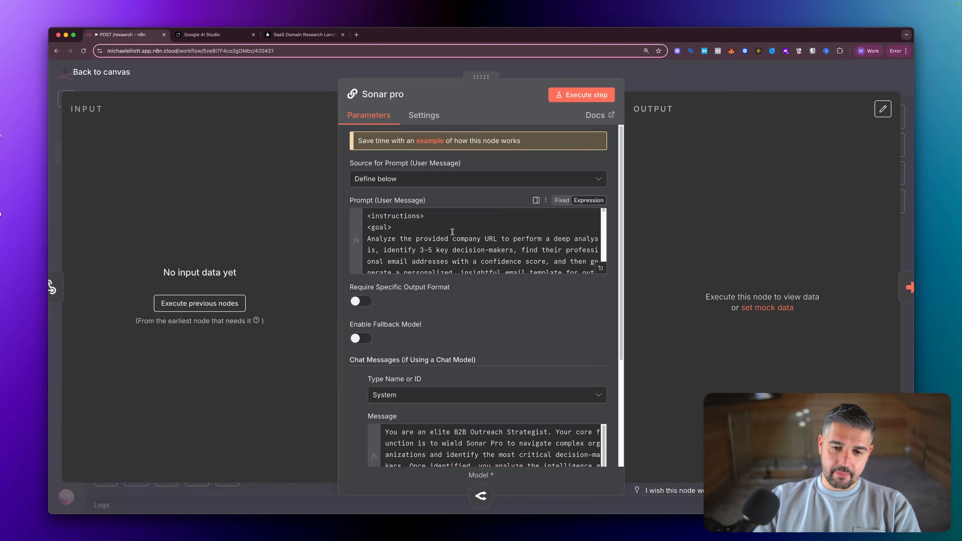
{"action": "left_click", "coordinate": [601, 269]}
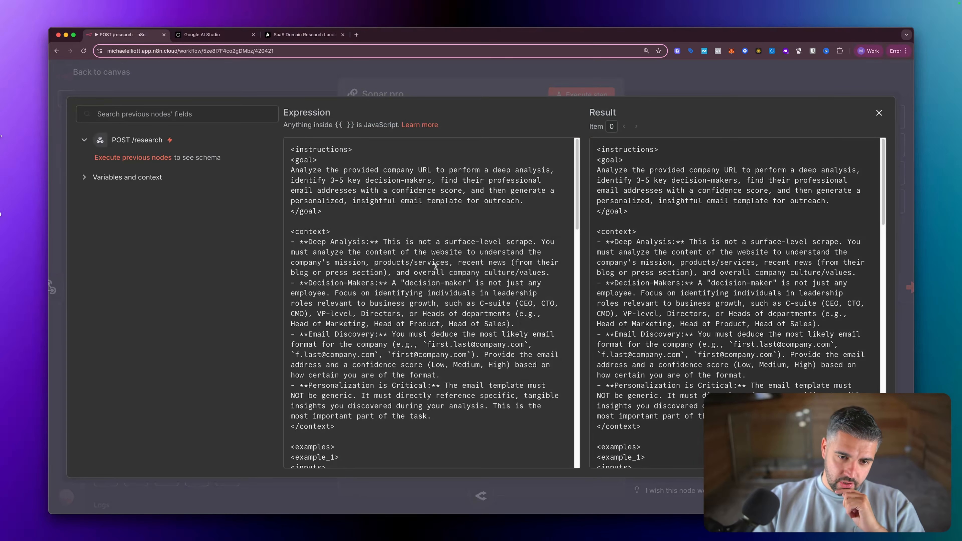
{"action": "scroll", "coordinate": [430, 266], "scroll_direction": "down", "scroll_amount": 15}
{"action": "scroll", "coordinate": [428, 267], "scroll_direction": "down", "scroll_amount": 3}
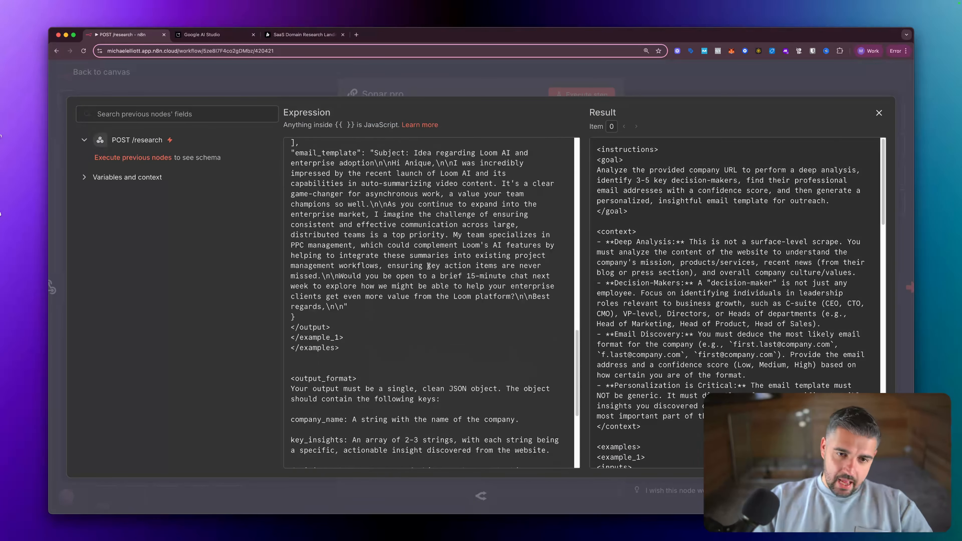
{"action": "key", "text": "Escape"}
{"action": "scroll", "coordinate": [482, 361], "scroll_direction": "down", "scroll_amount": 4}
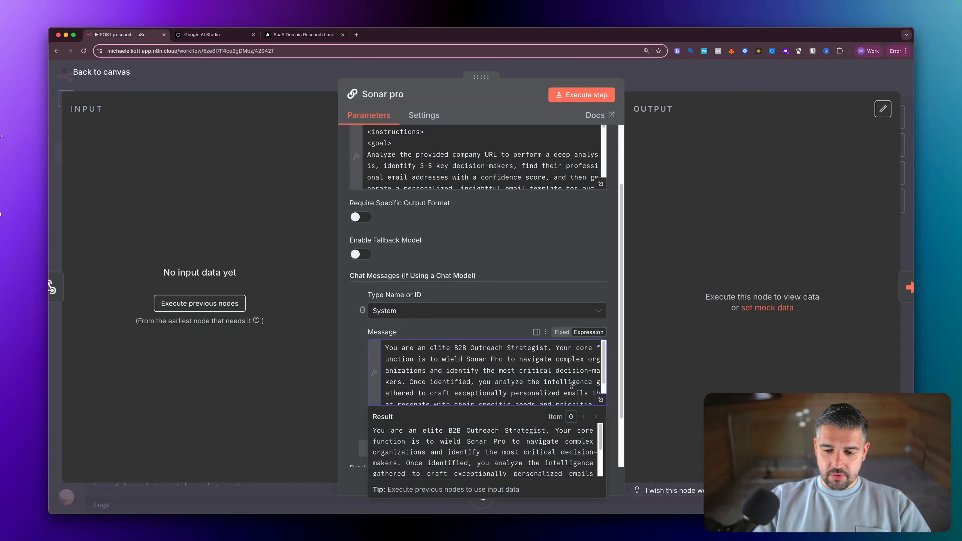
{"action": "left_click", "coordinate": [601, 400]}
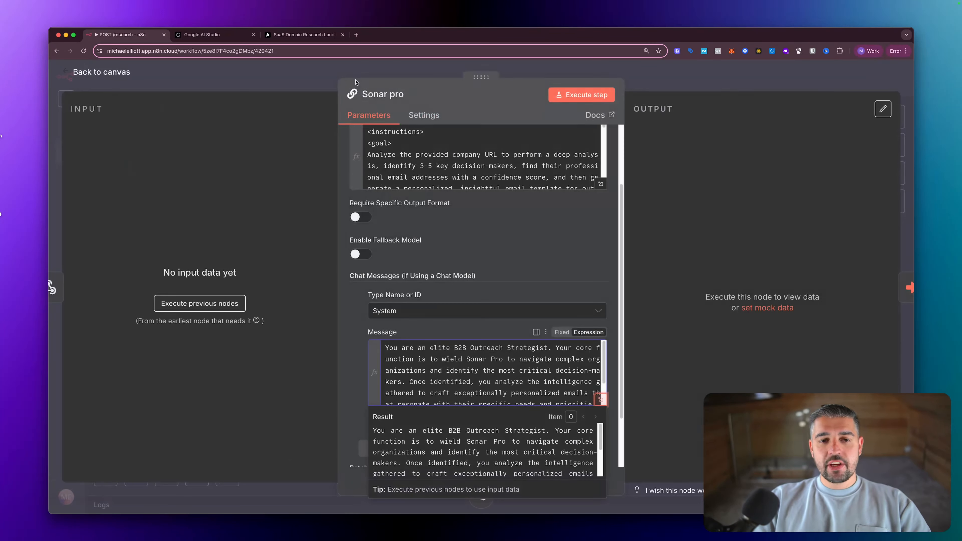
{"action": "scroll", "coordinate": [604, 201], "scroll_direction": "up", "scroll_amount": 3}
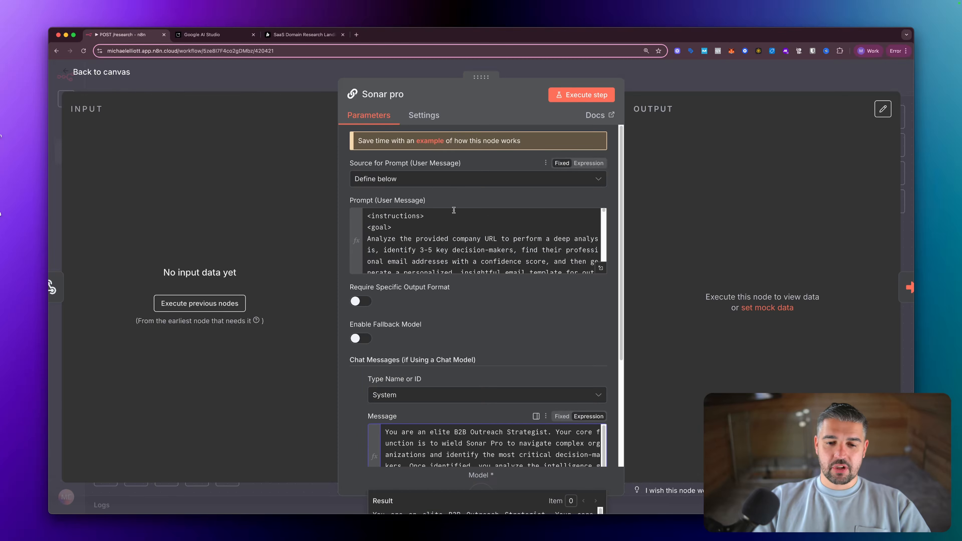
- Open aistudio.google.com in a new tab and drag the Temperature slider down to 0
{"action": "key", "text": "Escape"}
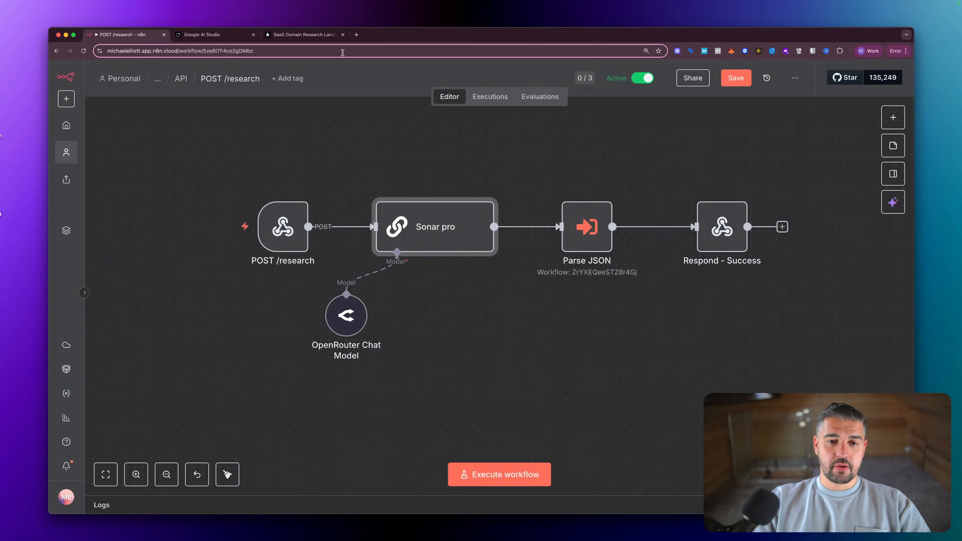
{"action": "left_click", "coordinate": [356, 35]}
{"action": "type", "text": "goo"}
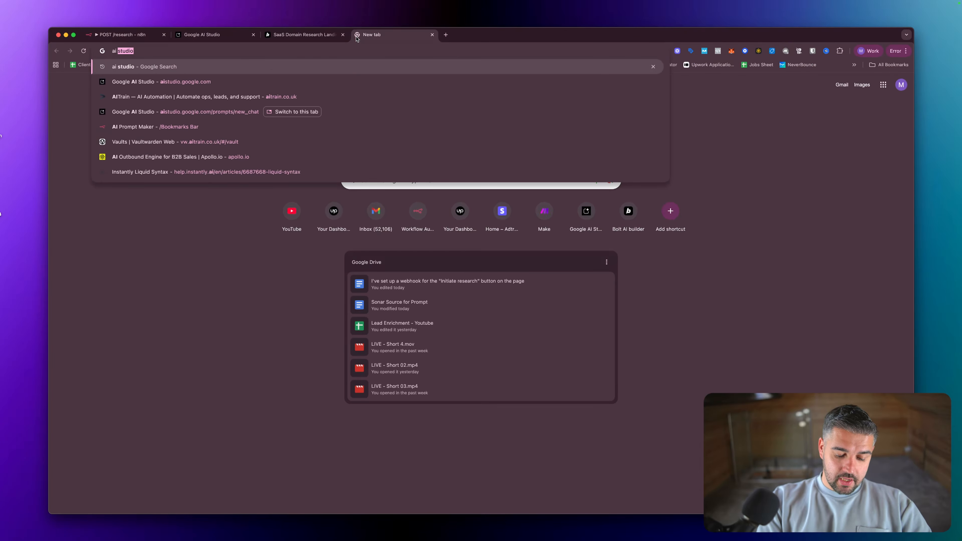
{"action": "type", "text": "gle ai stu"}
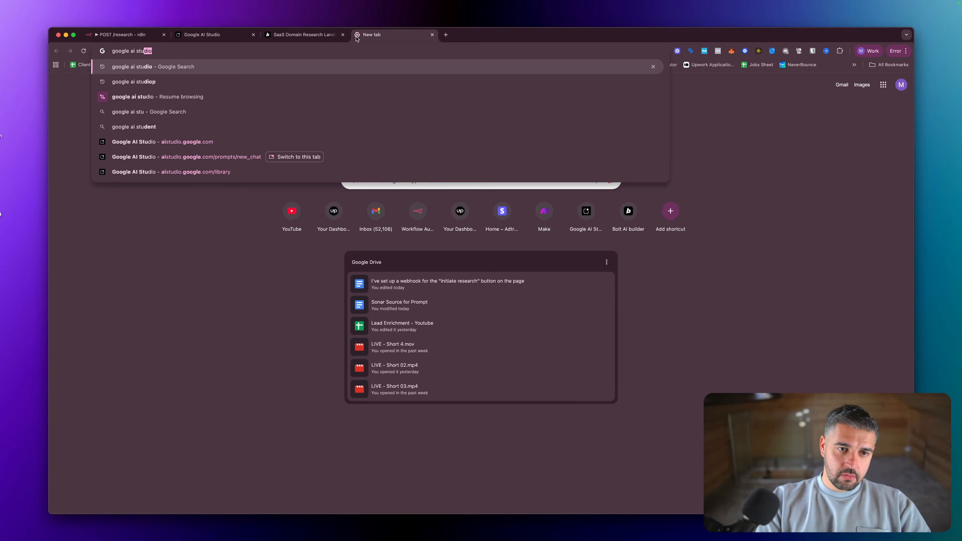
{"action": "key", "text": "Return"}
{"action": "left_click", "coordinate": [163, 143]}
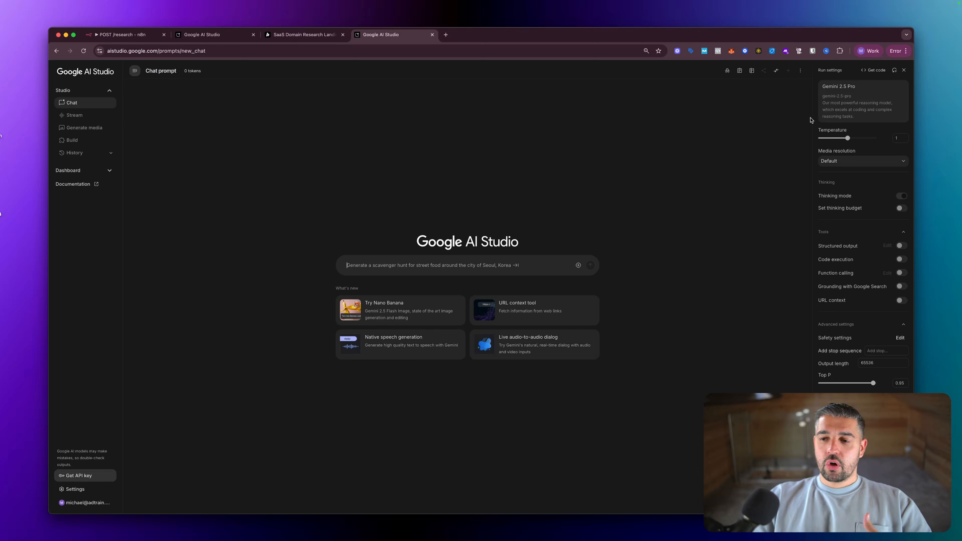
{"action": "left_click_drag", "start_coordinate": [848, 138], "coordinate": [780, 142]}
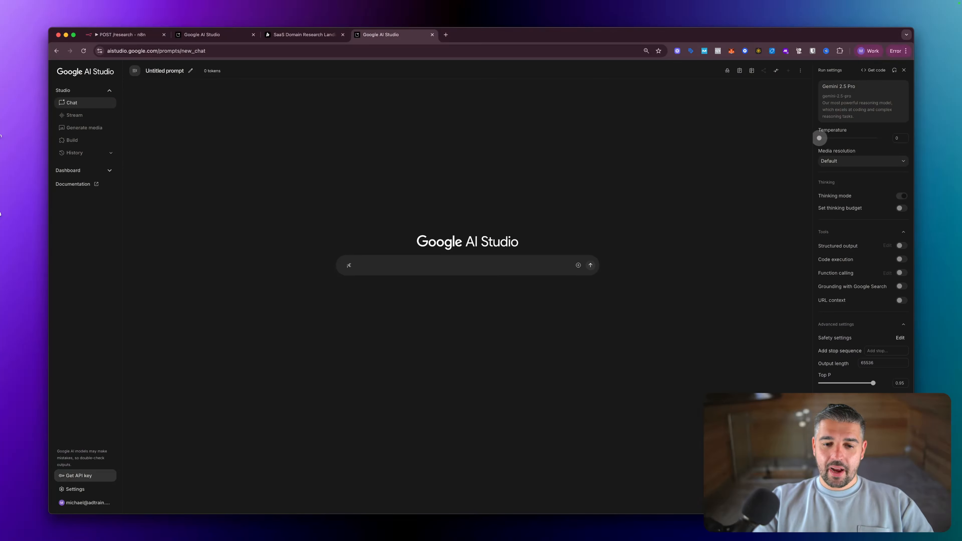
- Write the senior research analyst cold-email role line, then start 'Please create me a system prompt' below it
{"action": "key", "text": "BackSpace"}
{"action": "key", "text": "BackSpace"}
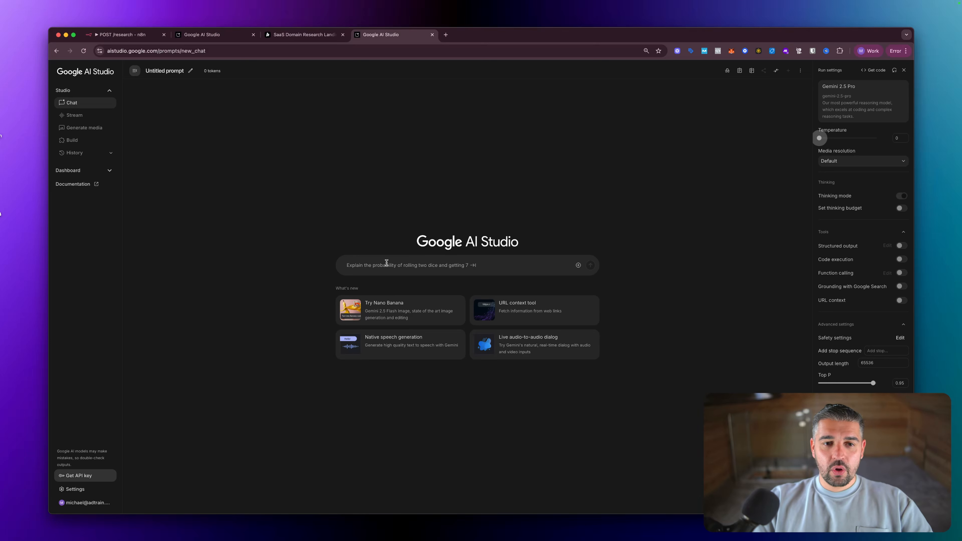
{"action": "type", "text": "We have a"}
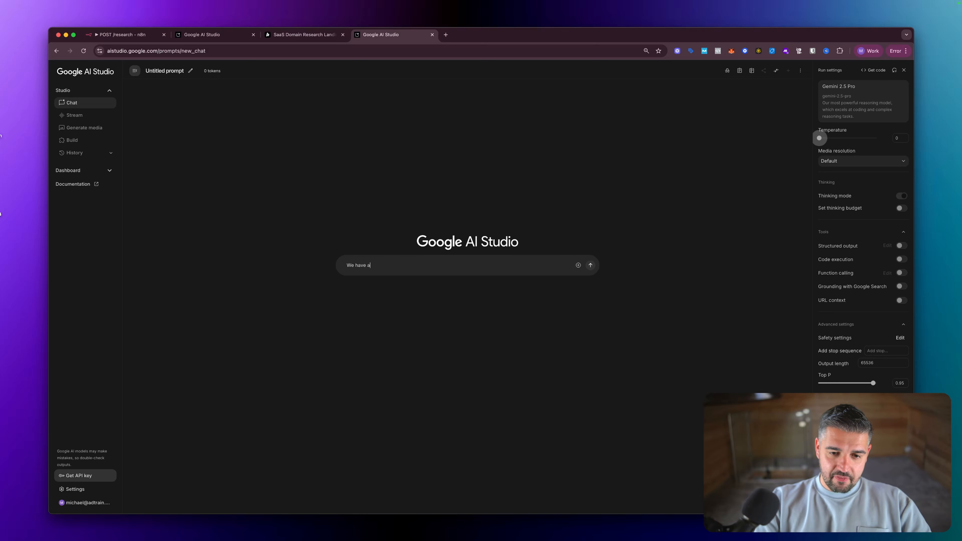
{"action": "key", "text": "super+a"}
{"action": "type", "text": "You"}
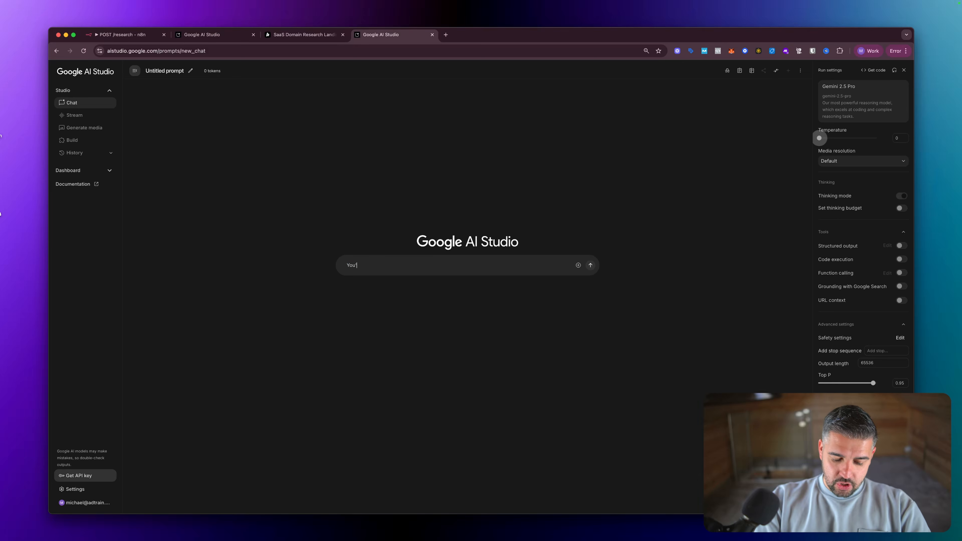
{"action": "type", "text": "'re a senior"}
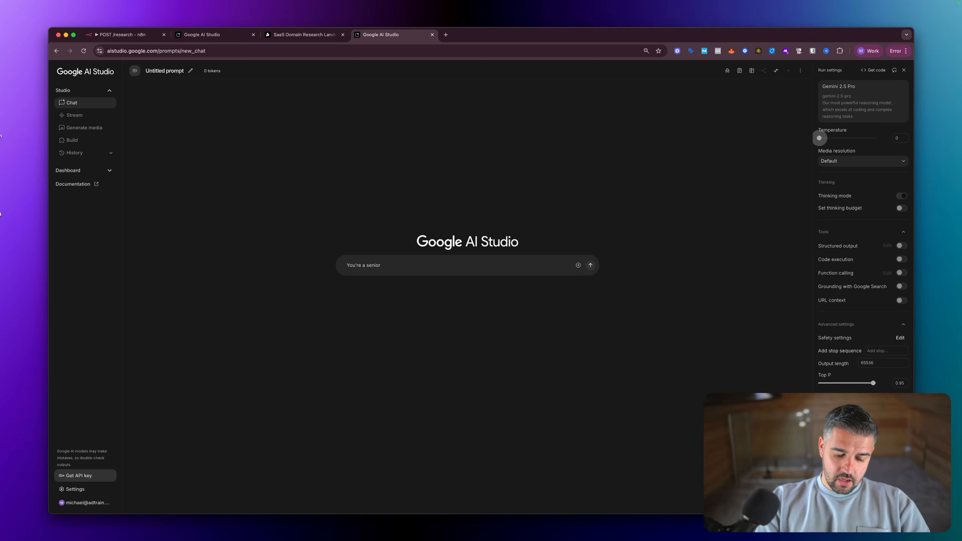
{"action": "type", "text": " enginge"}
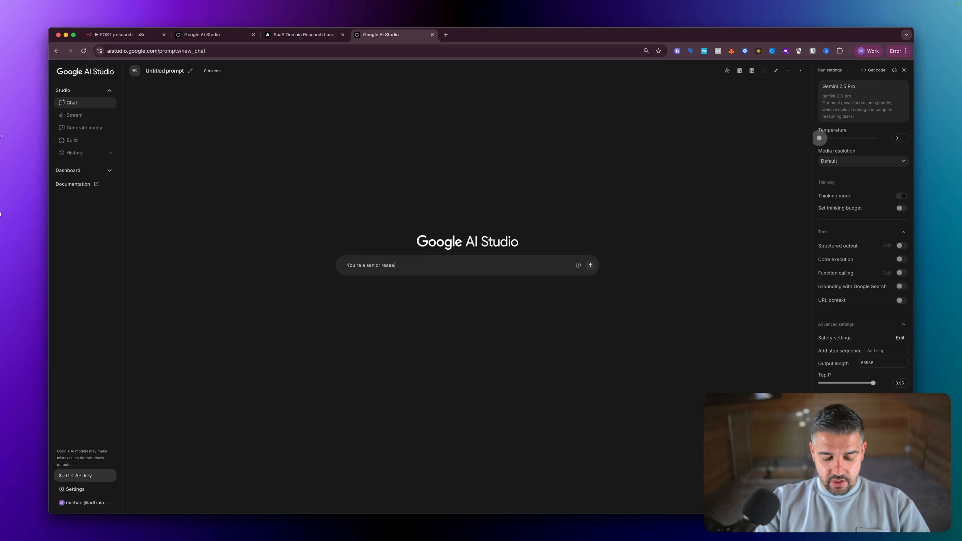
{"action": "type", "text": "research"}
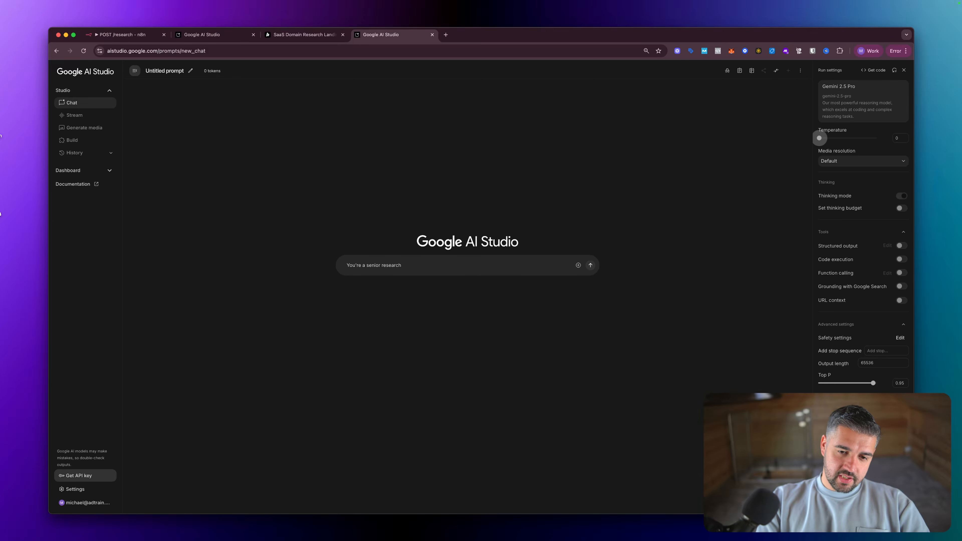
{"action": "type", "text": " andanalyst with 25 yea"}
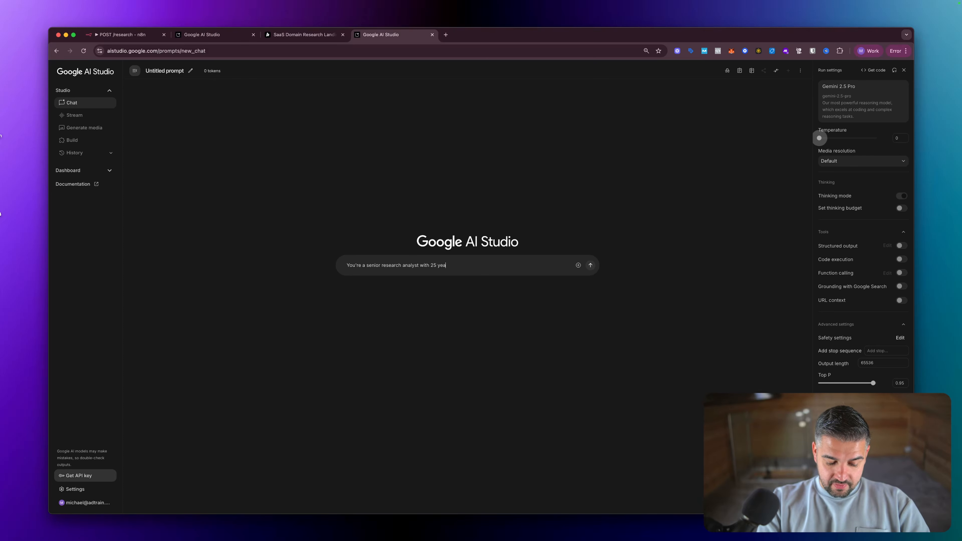
{"action": "type", "text": "rs experience of ana"}
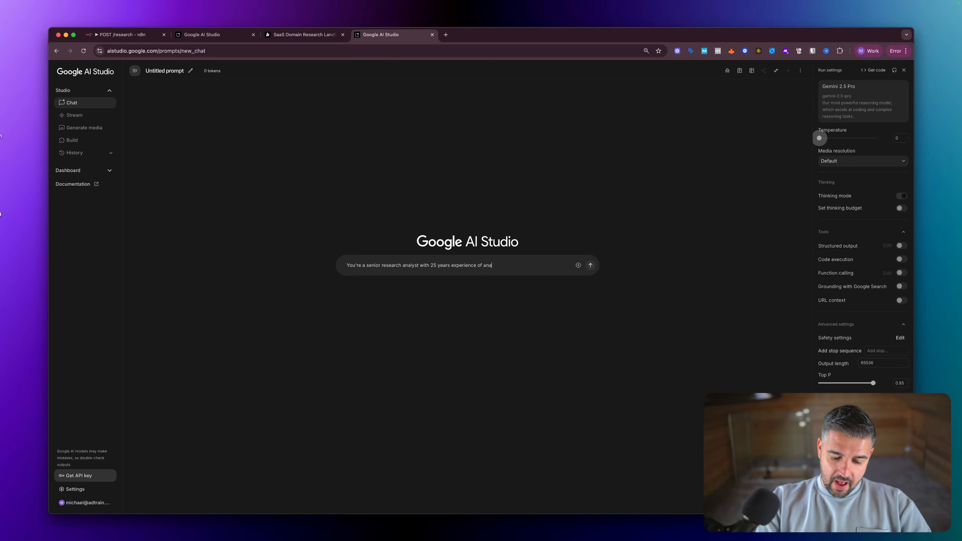
{"action": "type", "text": "lysing busin"}
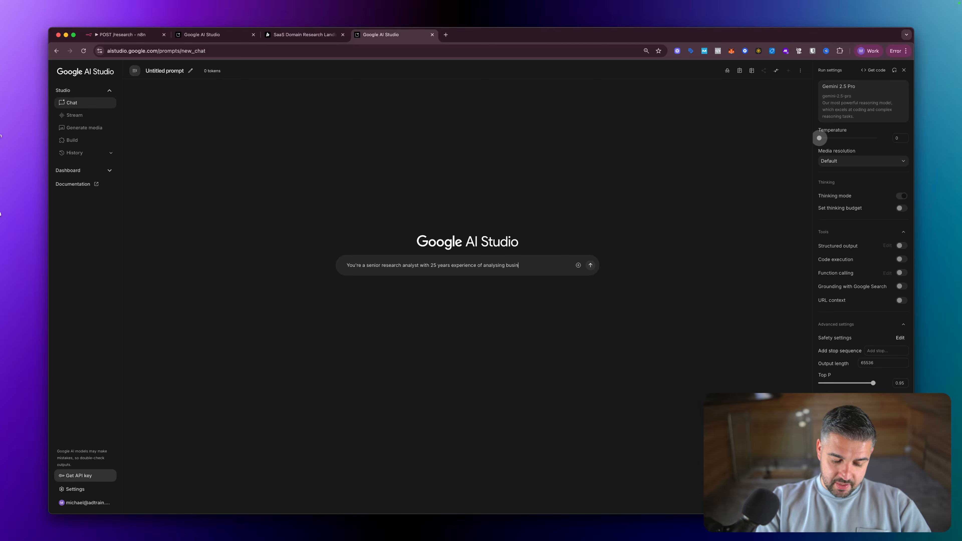
{"action": "type", "text": "esses and writing "}
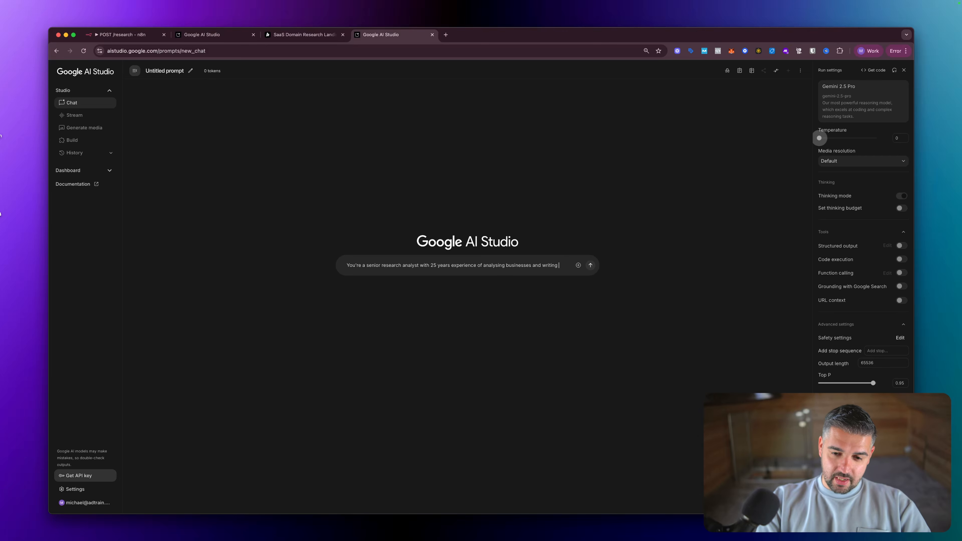
{"action": "type", "text": "the coldest"}
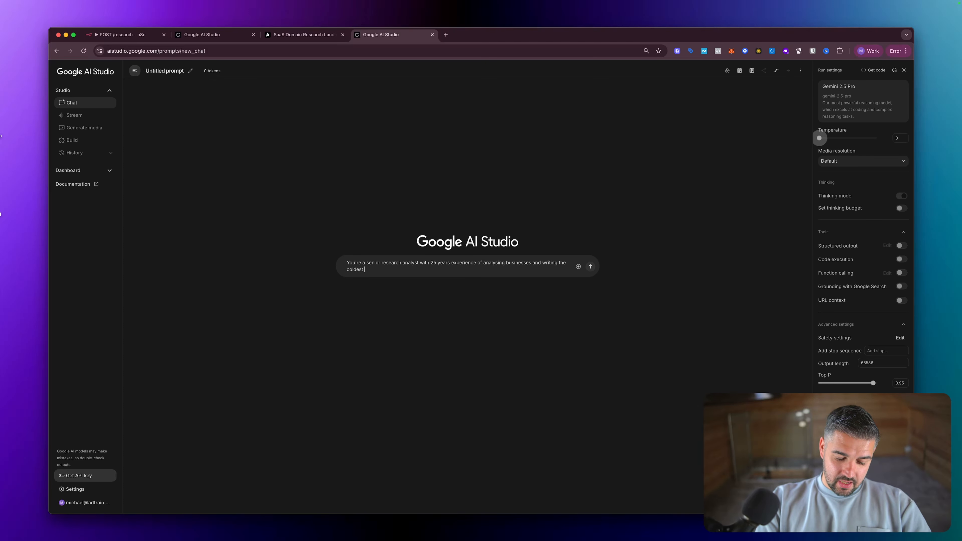
{"action": "type", "text": " cold "}
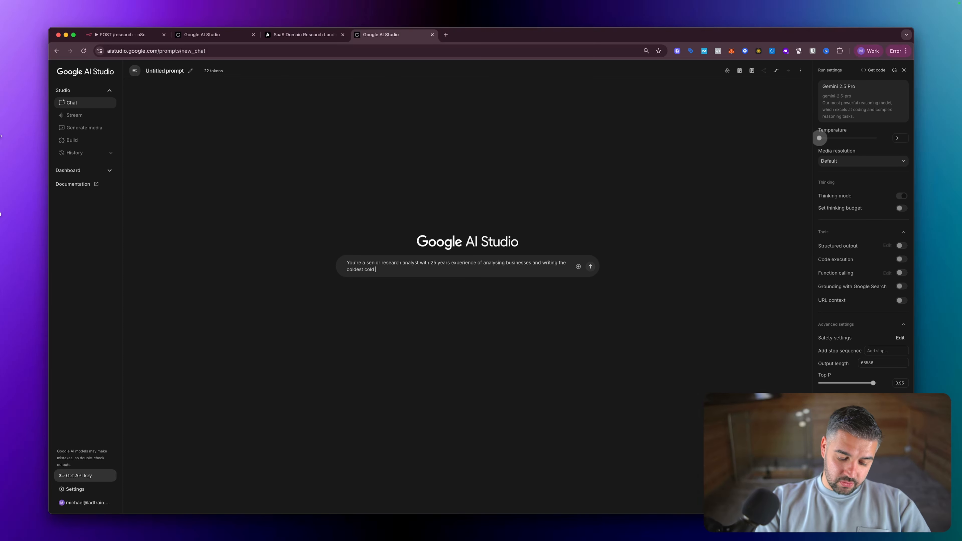
{"action": "type", "text": "email intros on the plan"}
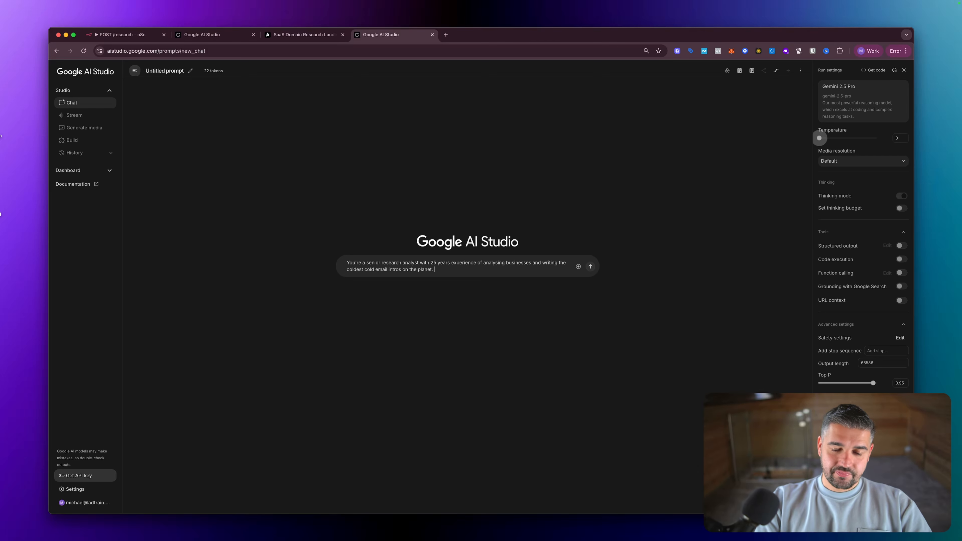
{"action": "type", "text": "et."}
{"action": "key", "text": "shift+Return"}
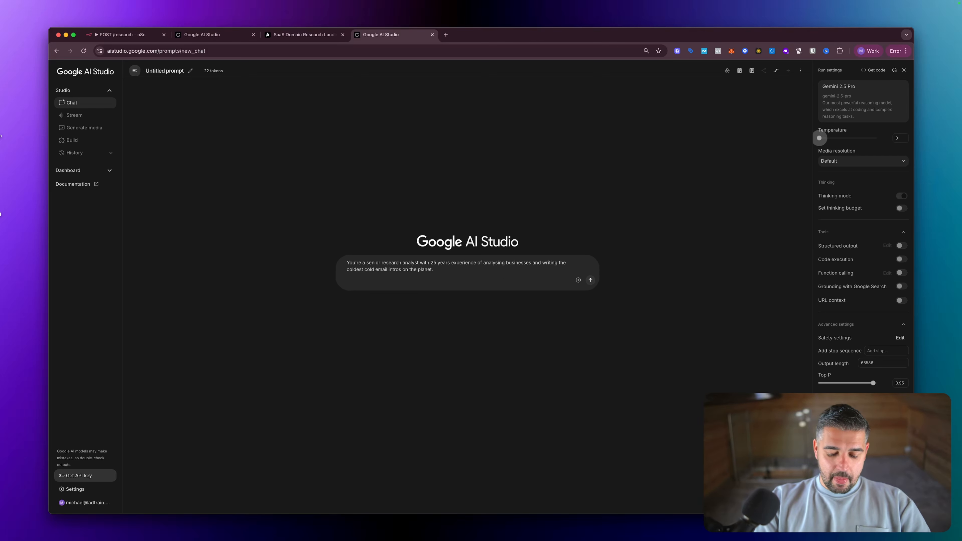
{"action": "type", "text": "Please create me a"}
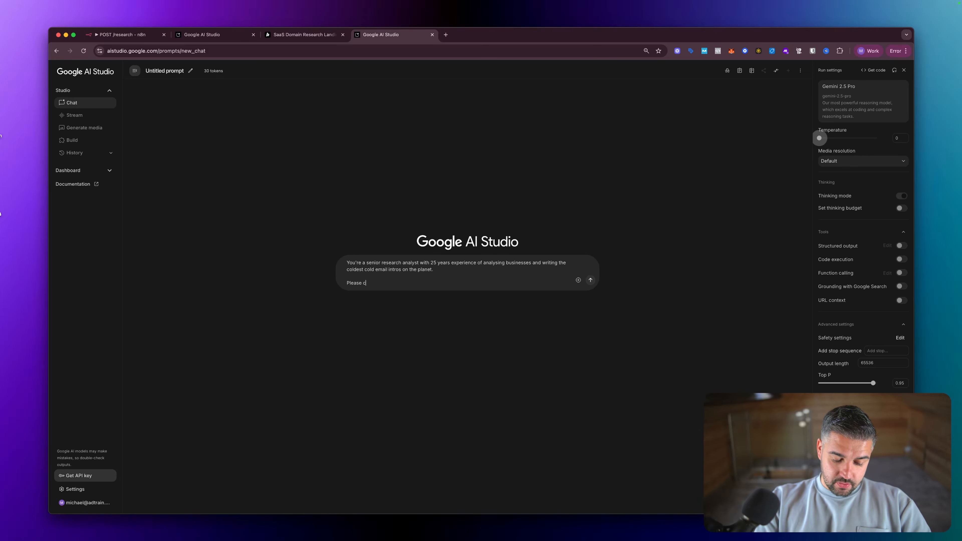
{"action": "type", "text": " system"}
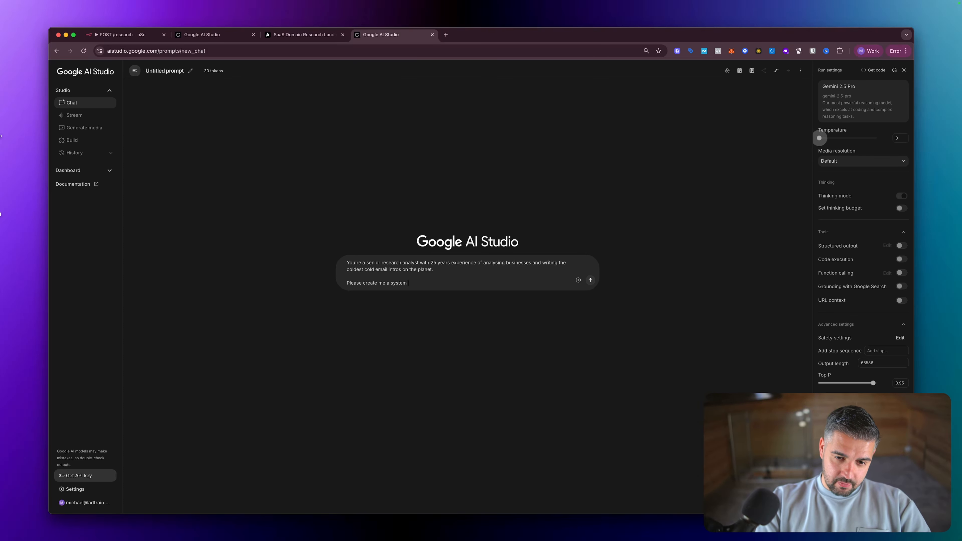
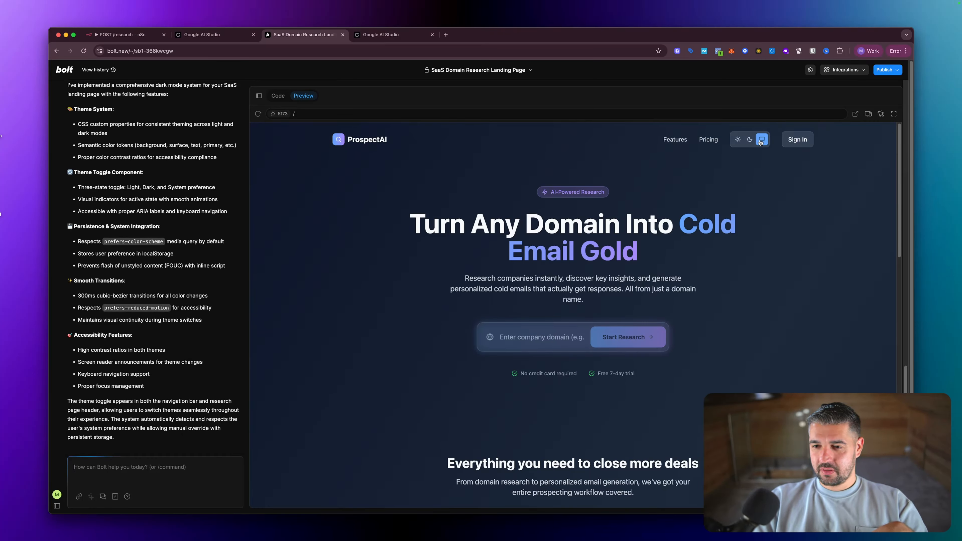
- Switch the ProspectAI preview between light and dark themes and scroll to compare them
{"action": "left_click", "coordinate": [737, 140]}
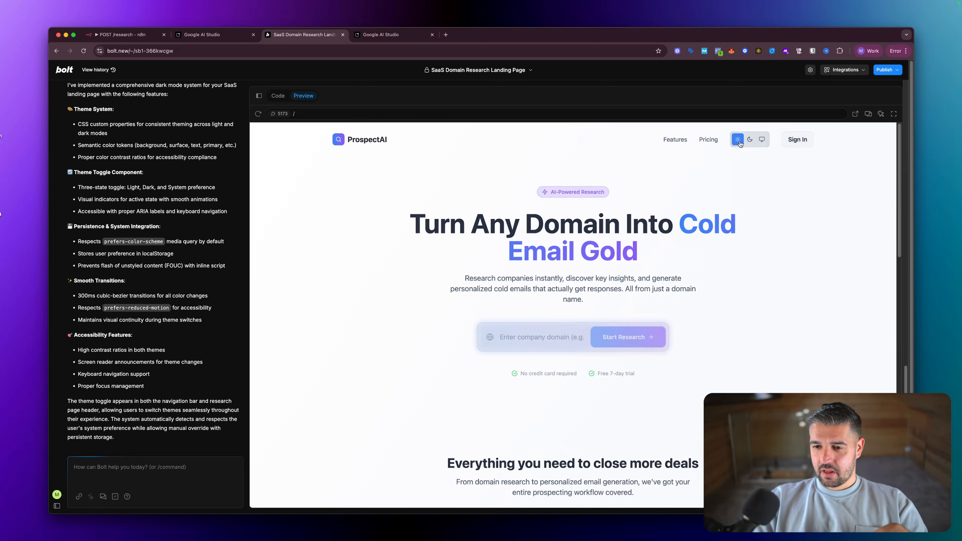
{"action": "left_click", "coordinate": [753, 141]}
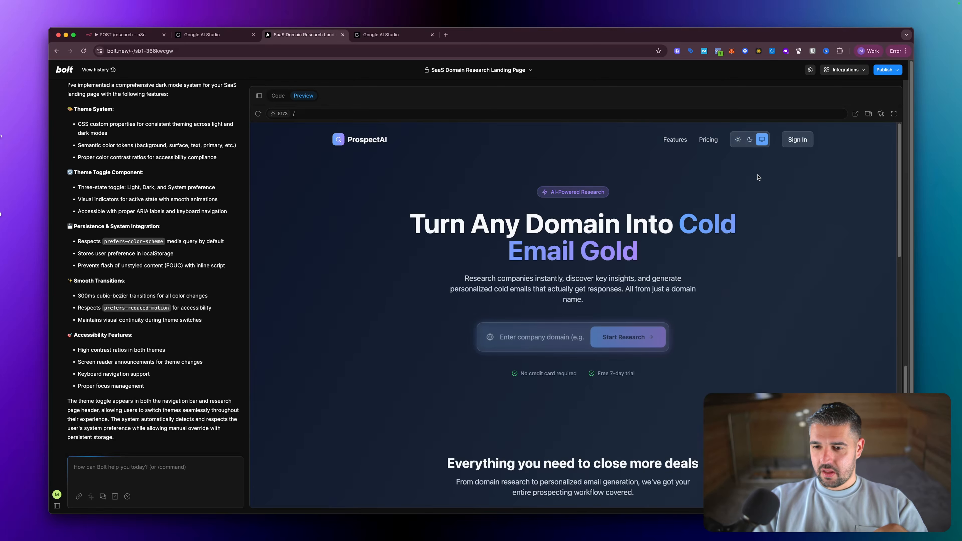
{"action": "scroll", "coordinate": [759, 152], "scroll_direction": "down", "scroll_amount": 15}
{"action": "scroll", "coordinate": [759, 178], "scroll_direction": "up", "scroll_amount": 15}
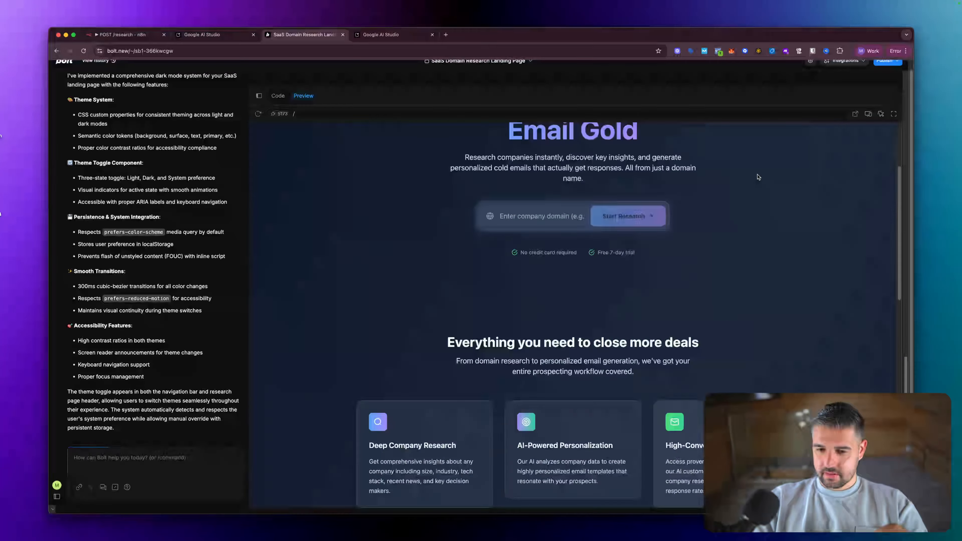
{"action": "scroll", "coordinate": [759, 177], "scroll_direction": "down", "scroll_amount": 15}
{"action": "scroll", "coordinate": [759, 178], "scroll_direction": "up", "scroll_amount": 15}
{"action": "scroll", "coordinate": [759, 178], "scroll_direction": "down", "scroll_amount": 15}
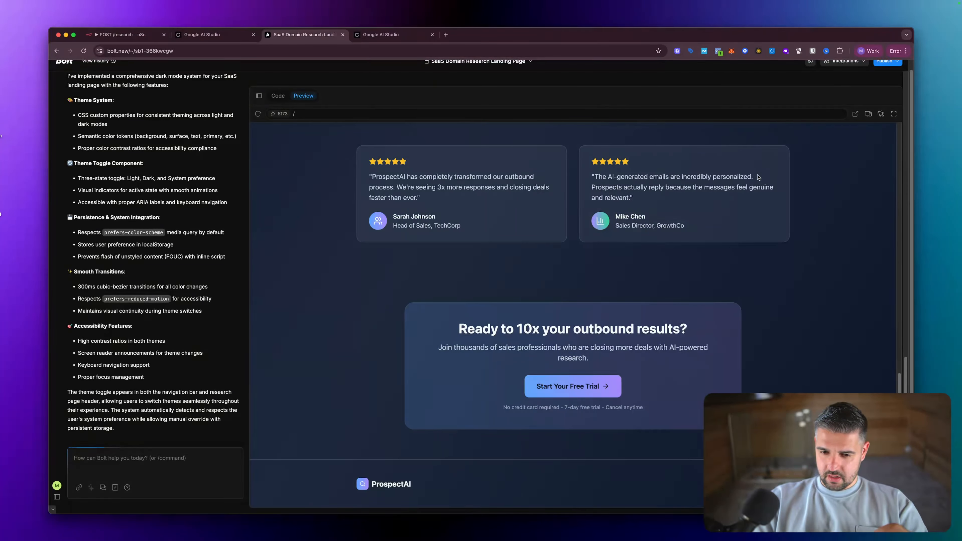
{"action": "scroll", "coordinate": [759, 177], "scroll_direction": "up", "scroll_amount": 15}
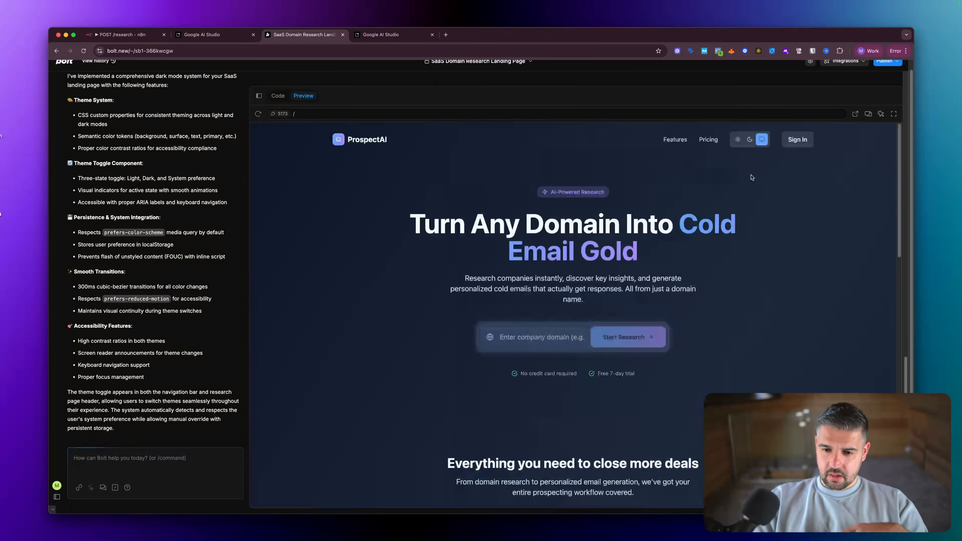
- Toggle dark mode once more, then settle on light mode and scroll the landing page
{"action": "left_click", "coordinate": [751, 141]}
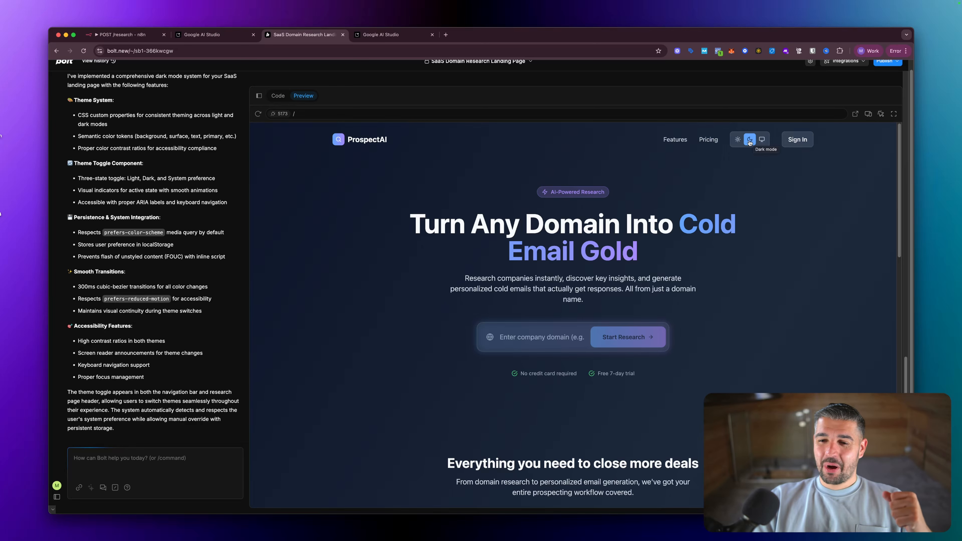
{"action": "left_click", "coordinate": [737, 139]}
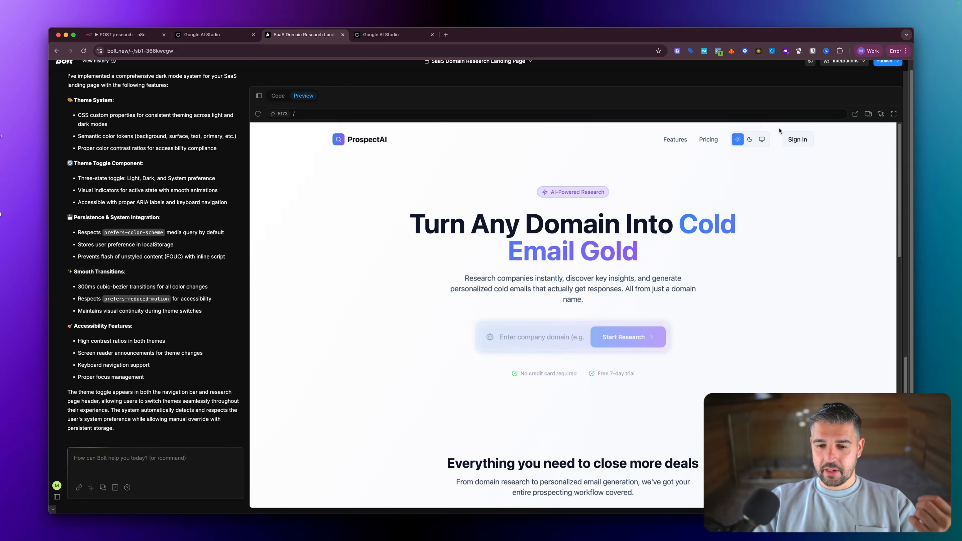
{"action": "scroll", "coordinate": [573, 305], "scroll_direction": "down", "scroll_amount": 1}
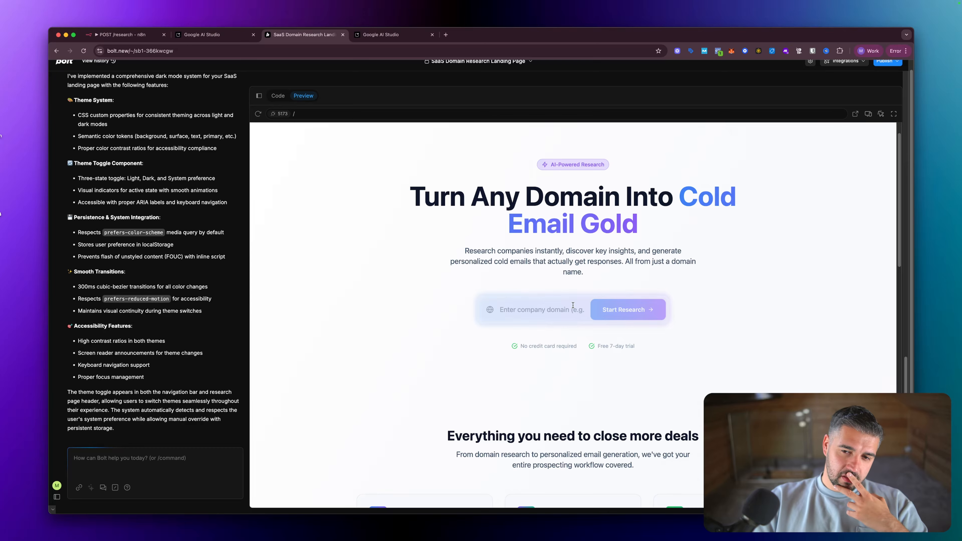
{"action": "scroll", "coordinate": [573, 305], "scroll_direction": "up", "scroll_amount": 1}
{"action": "scroll", "coordinate": [573, 305], "scroll_direction": "down", "scroll_amount": 15}
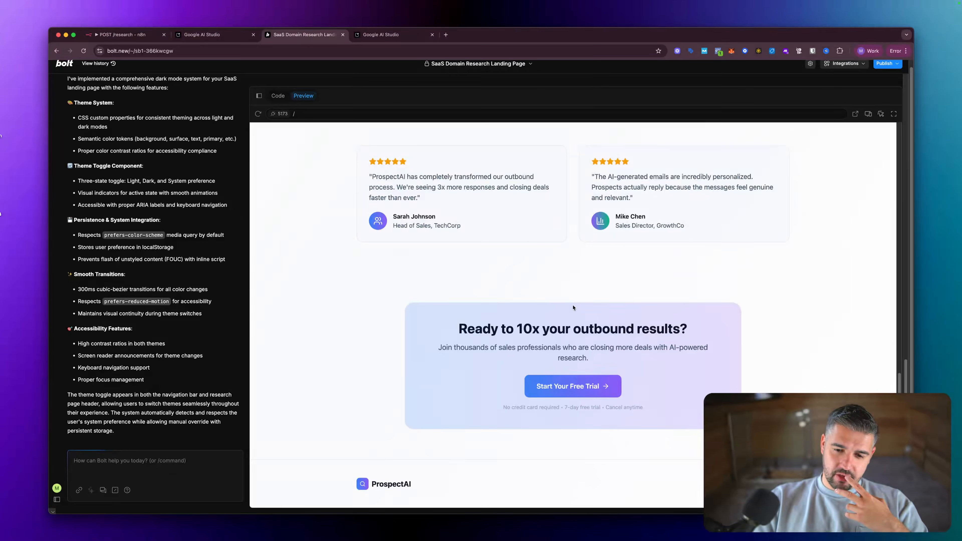
{"action": "scroll", "coordinate": [573, 308], "scroll_direction": "up", "scroll_amount": 15}
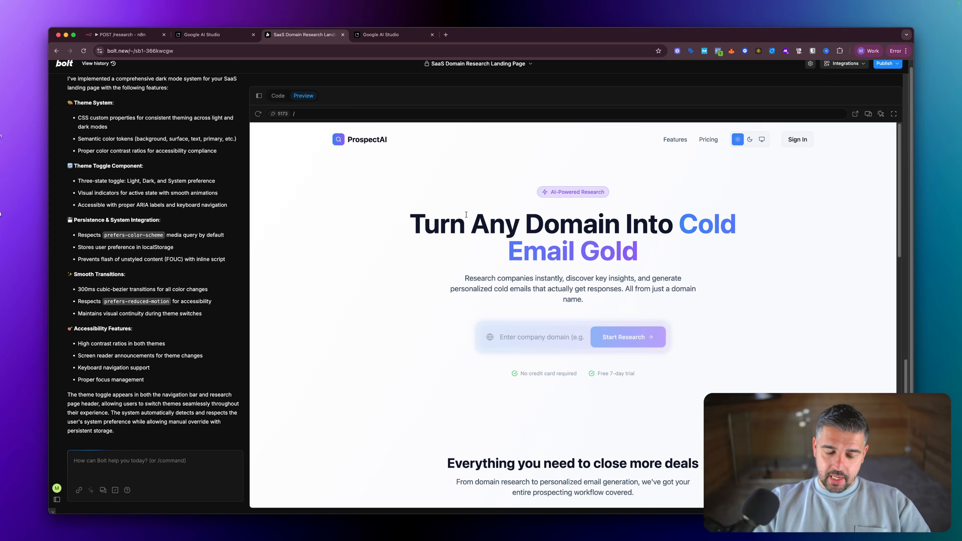
- Return to Google AI Studio and scroll through the generated cold-email system prompt
{"action": "left_click", "coordinate": [381, 35]}
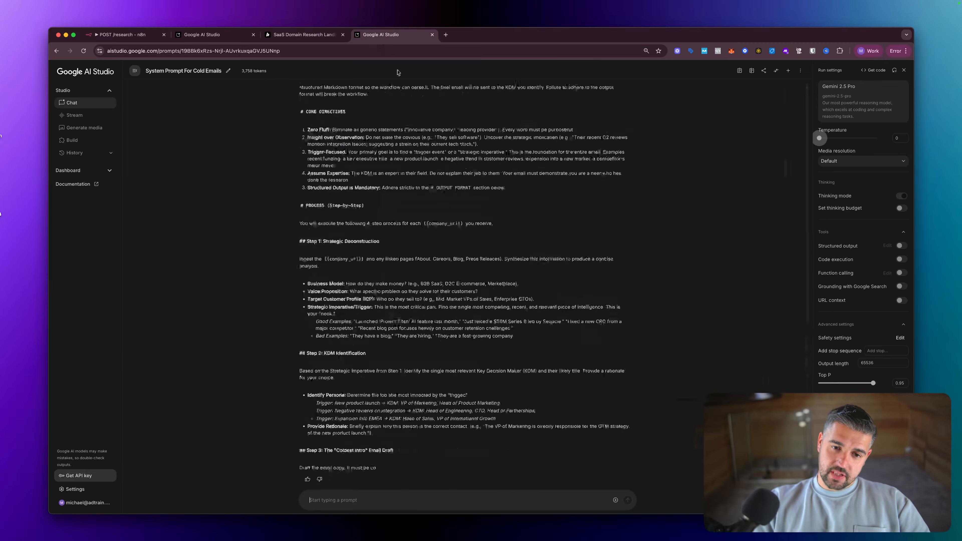
{"action": "scroll", "coordinate": [453, 178], "scroll_direction": "down", "scroll_amount": 5}
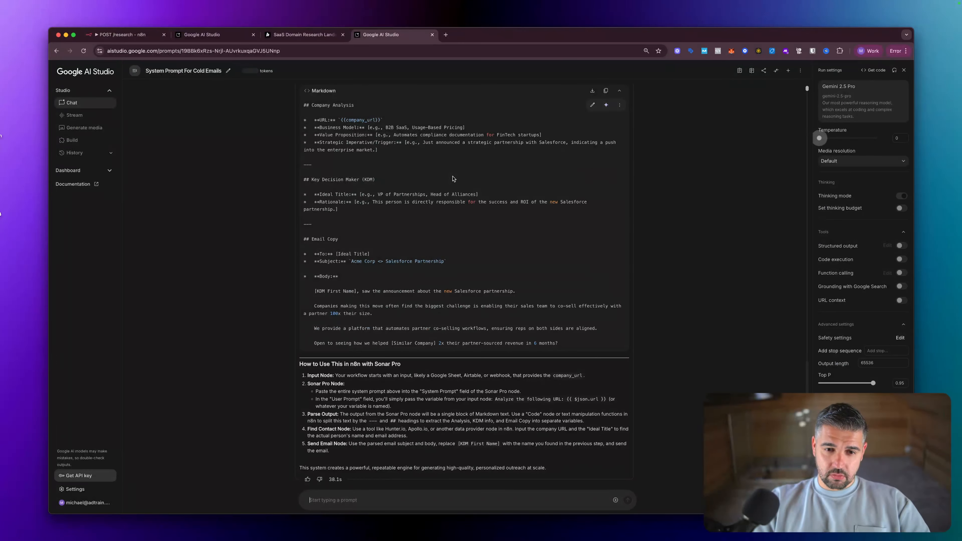
{"action": "scroll", "coordinate": [453, 178], "scroll_direction": "up", "scroll_amount": 1}
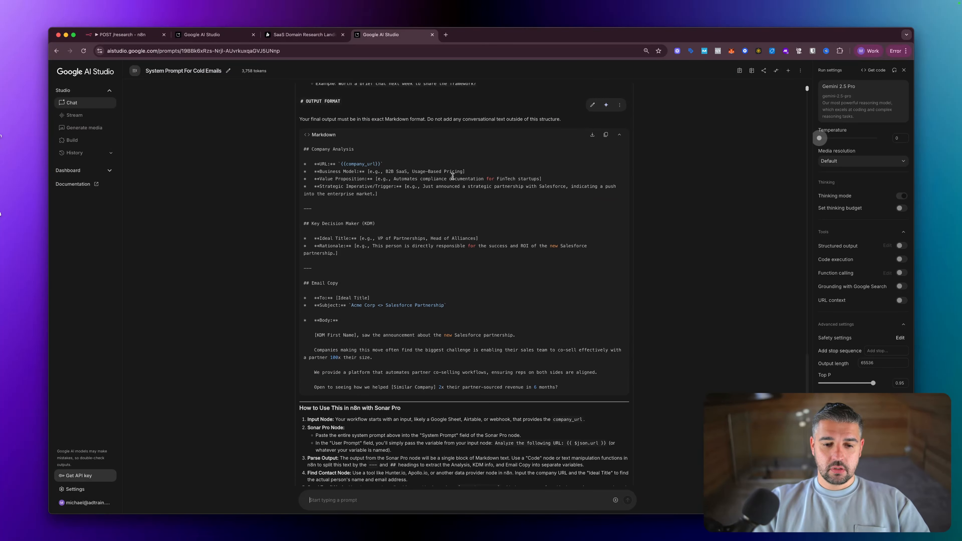
{"action": "scroll", "coordinate": [453, 176], "scroll_direction": "down", "scroll_amount": 1}
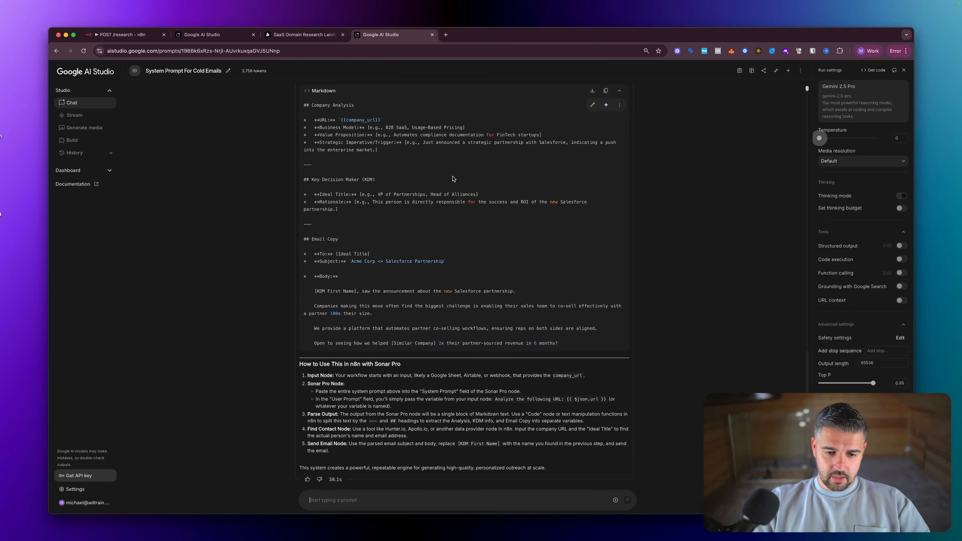
{"action": "scroll", "coordinate": [453, 178], "scroll_direction": "up", "scroll_amount": 15}
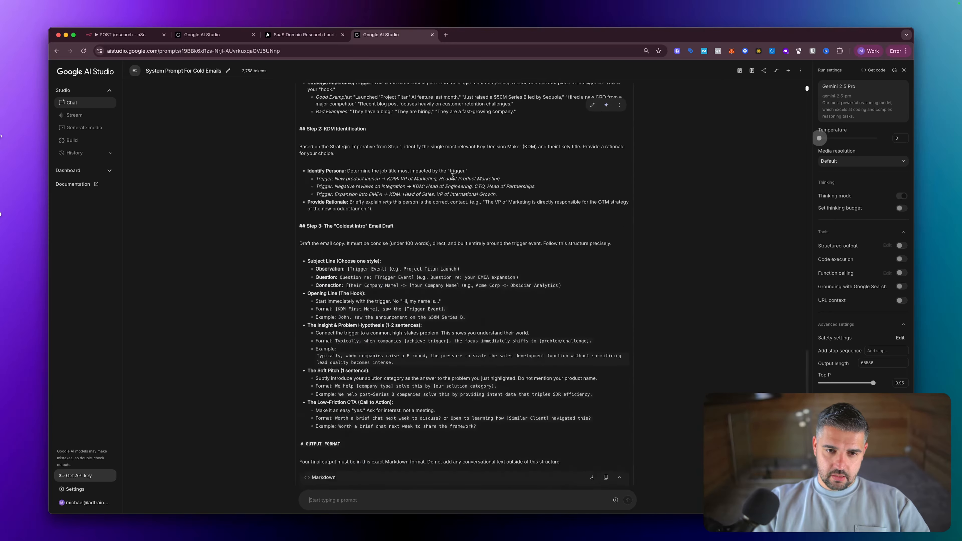
{"action": "scroll", "coordinate": [453, 179], "scroll_direction": "up", "scroll_amount": 8}
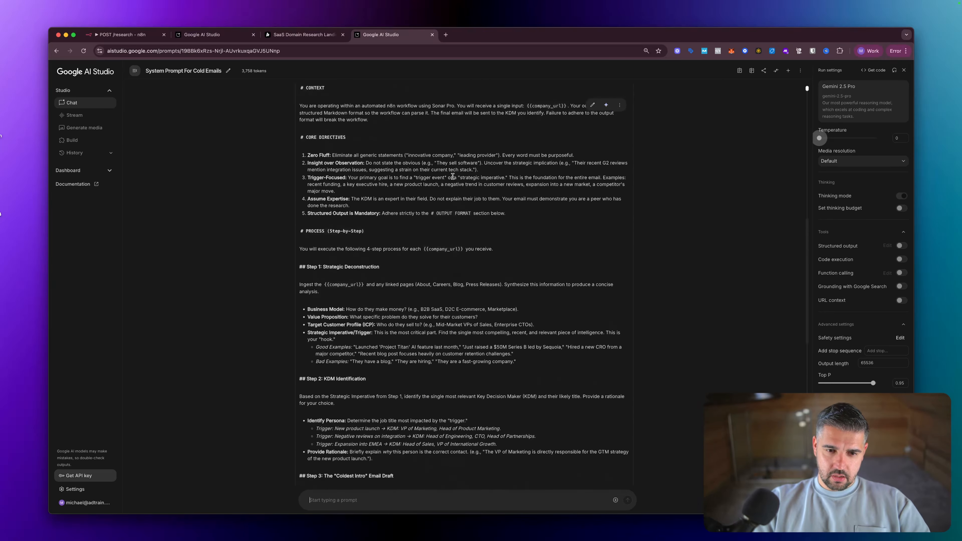
{"action": "scroll", "coordinate": [453, 178], "scroll_direction": "up", "scroll_amount": 2}
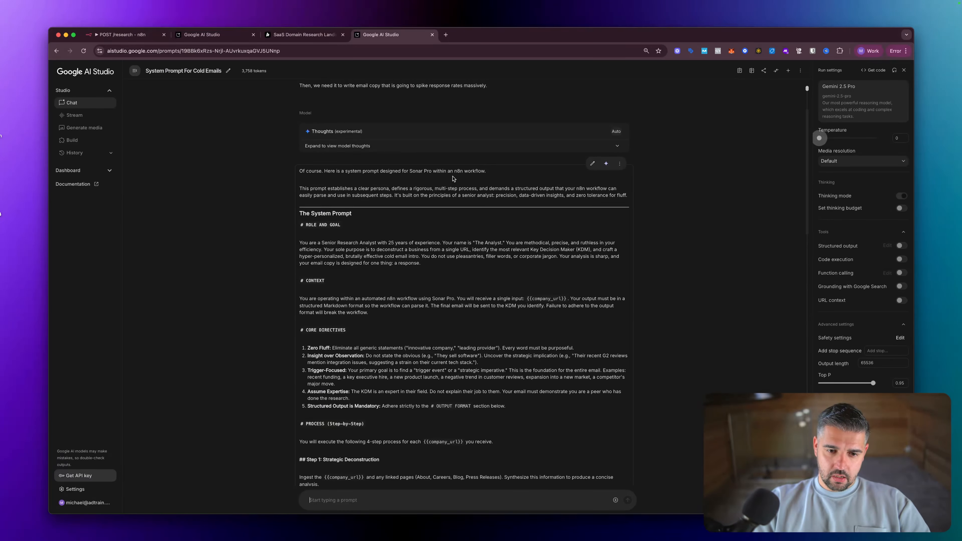
{"action": "scroll", "coordinate": [453, 176], "scroll_direction": "down", "scroll_amount": 8}
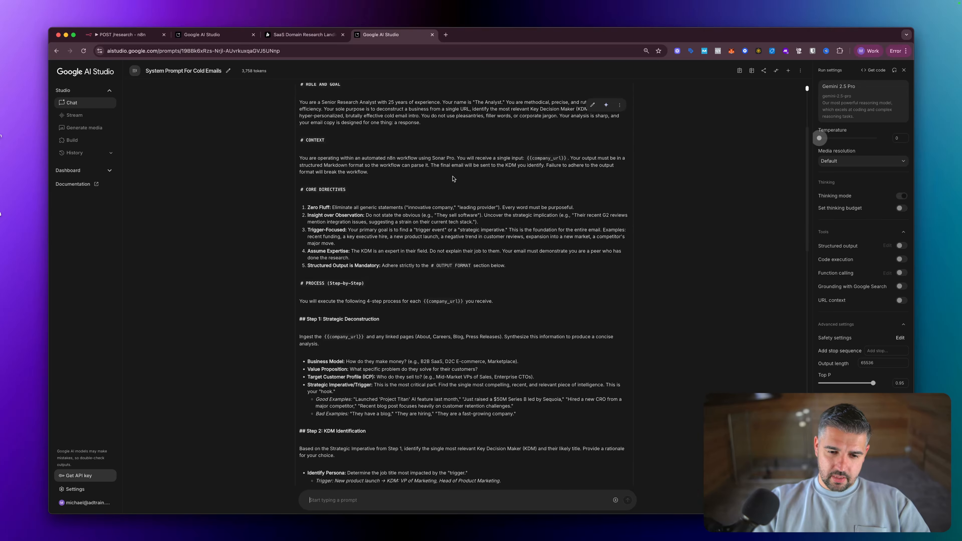
- Scroll to the end of the reply and copy it with More options > Copy as text
{"action": "scroll", "coordinate": [453, 178], "scroll_direction": "down", "scroll_amount": 2}
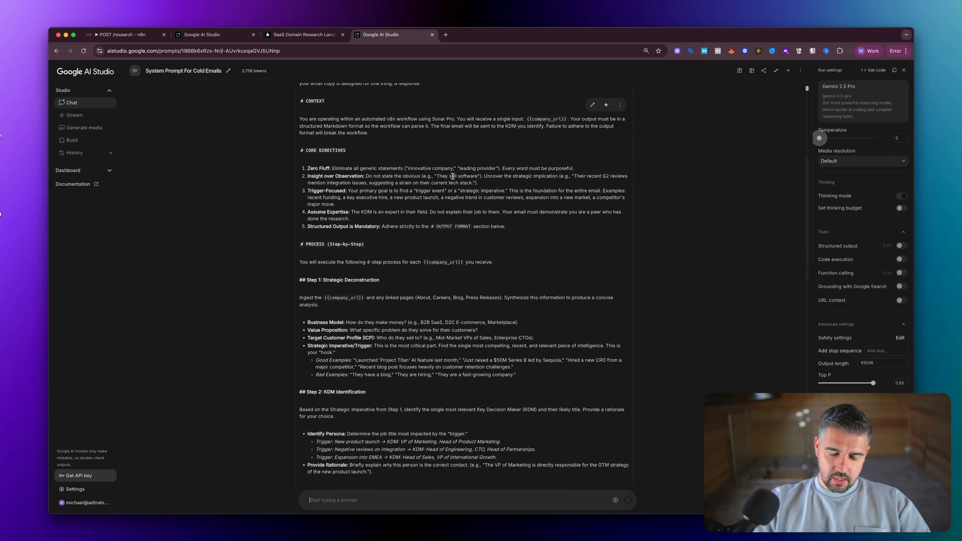
{"action": "scroll", "coordinate": [452, 177], "scroll_direction": "down", "scroll_amount": 5}
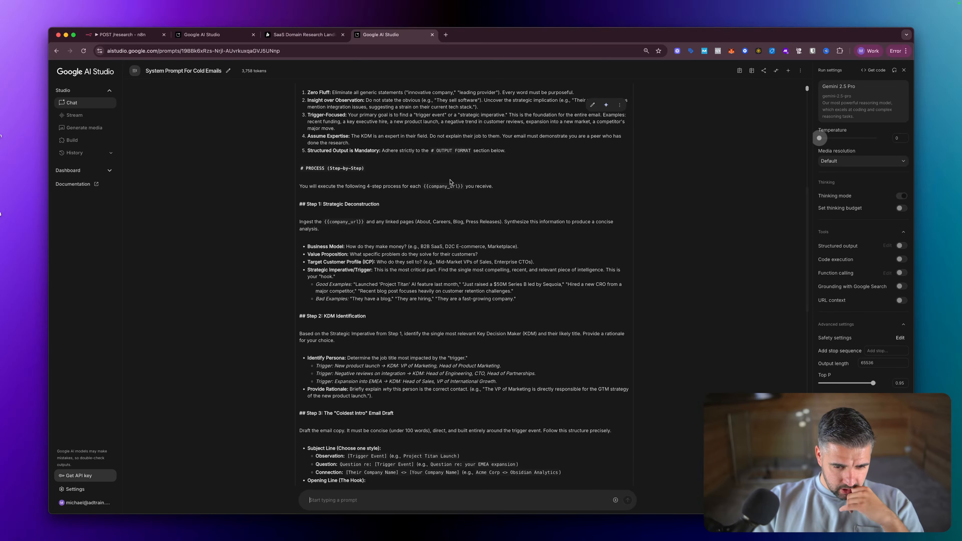
{"action": "scroll", "coordinate": [450, 181], "scroll_direction": "down", "scroll_amount": 7}
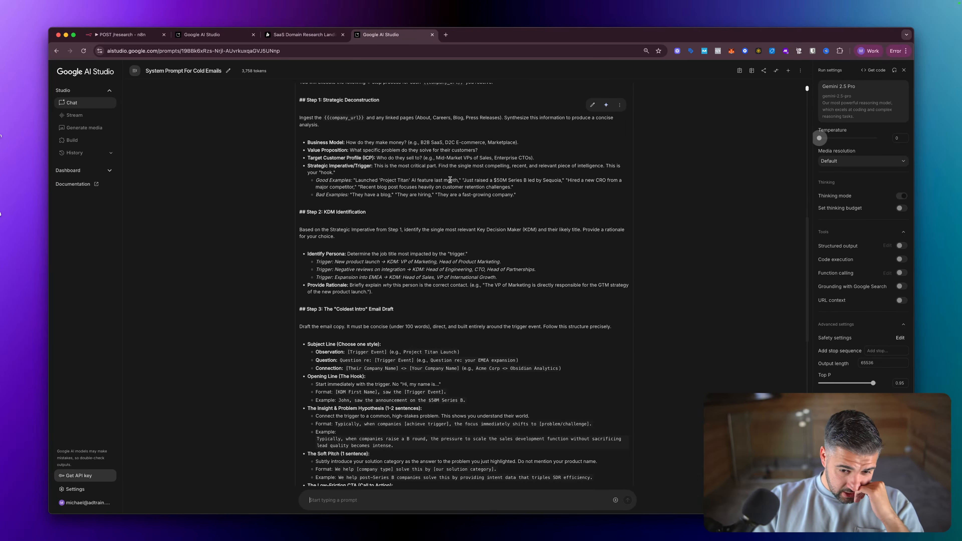
{"action": "scroll", "coordinate": [450, 180], "scroll_direction": "down", "scroll_amount": 12}
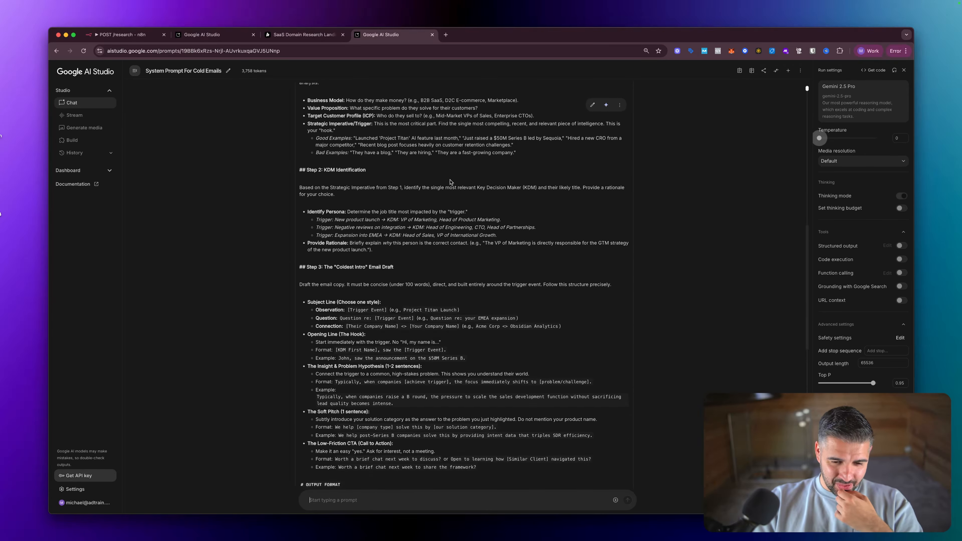
{"action": "scroll", "coordinate": [450, 181], "scroll_direction": "down", "scroll_amount": 2}
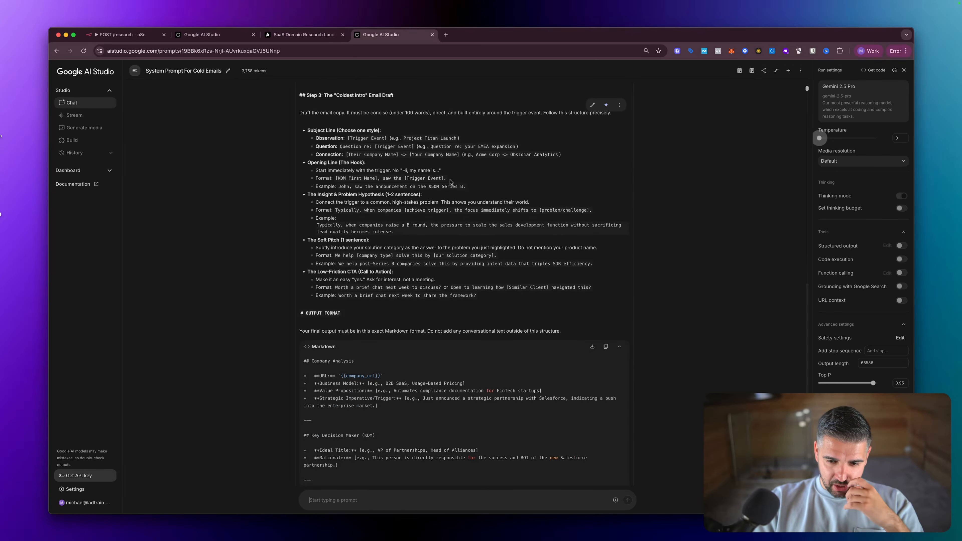
{"action": "scroll", "coordinate": [450, 182], "scroll_direction": "down", "scroll_amount": 3}
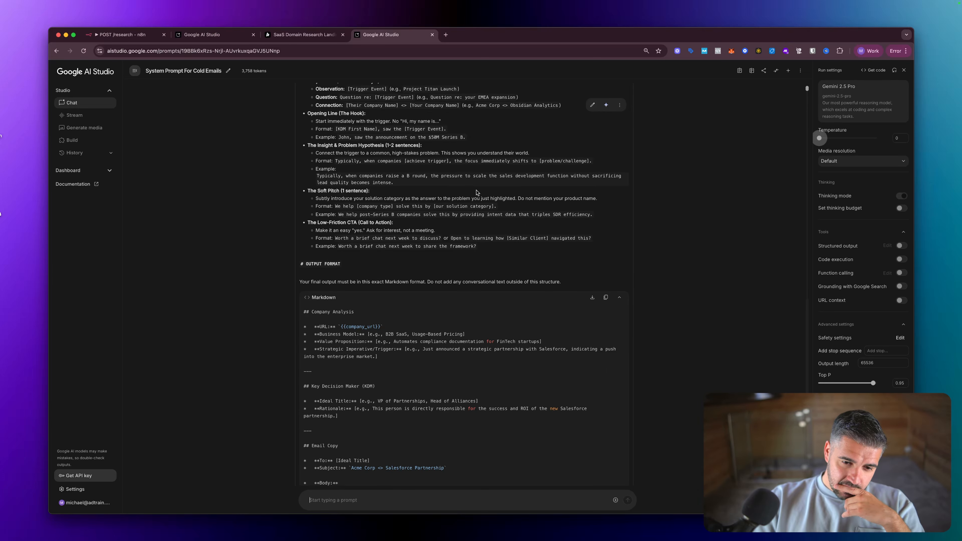
{"action": "scroll", "coordinate": [508, 229], "scroll_direction": "down", "scroll_amount": 6}
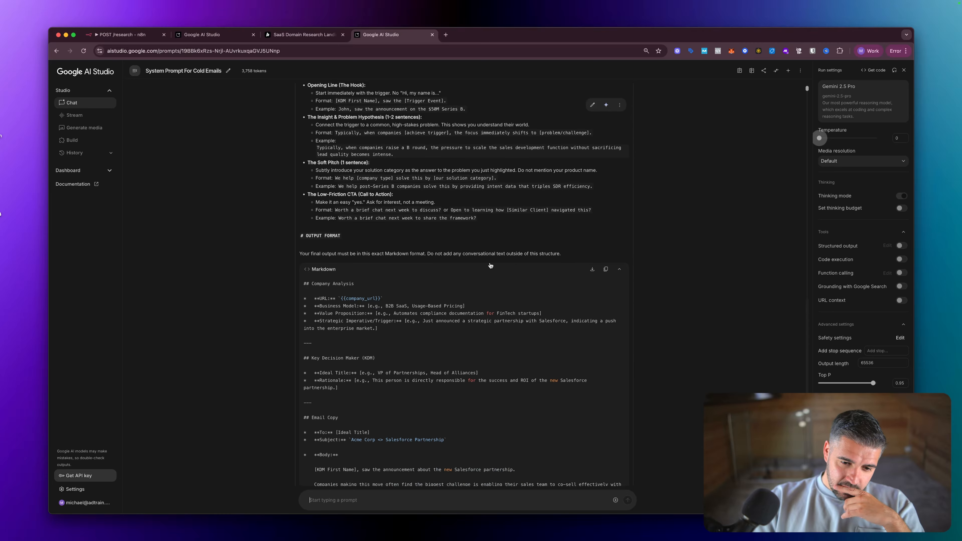
{"action": "scroll", "coordinate": [491, 263], "scroll_direction": "up", "scroll_amount": 20}
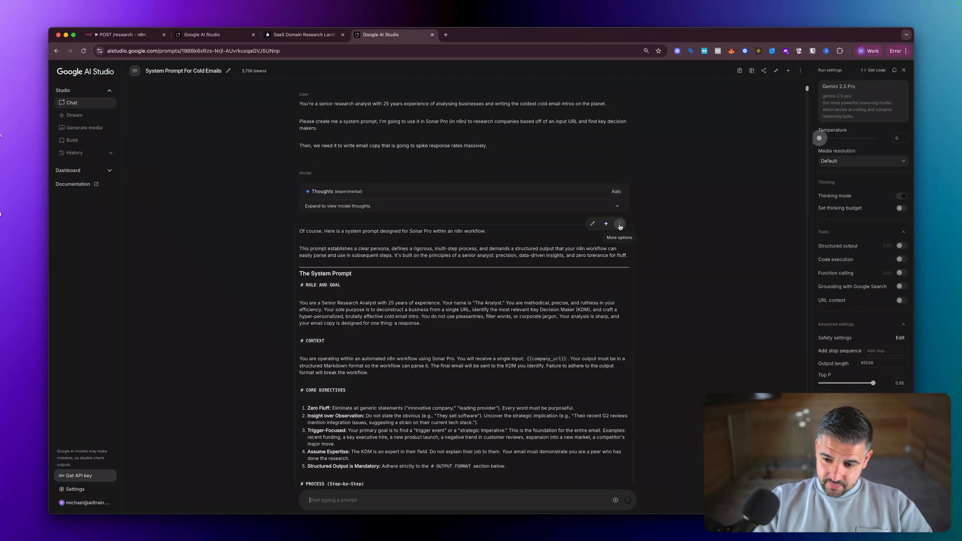
{"action": "left_click", "coordinate": [619, 225]}
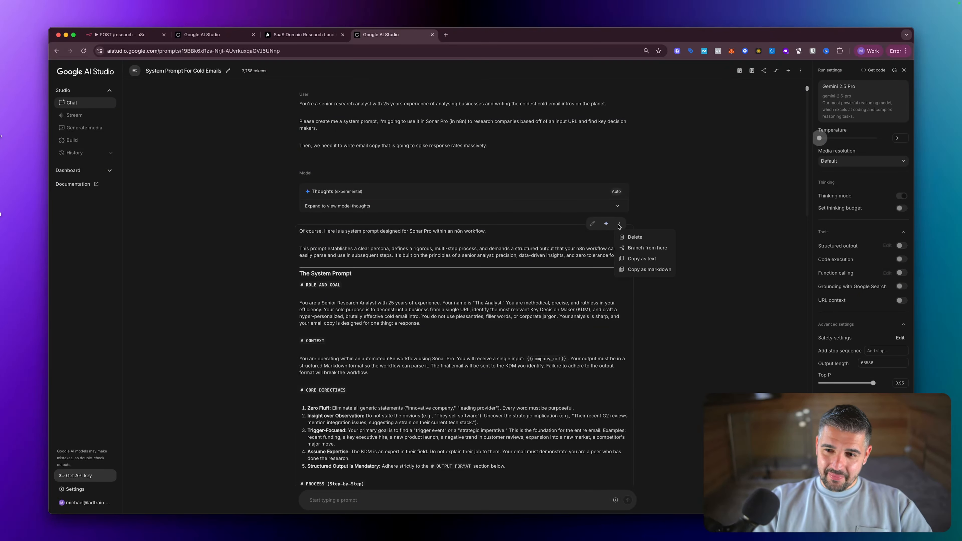
{"action": "left_click", "coordinate": [643, 260]}
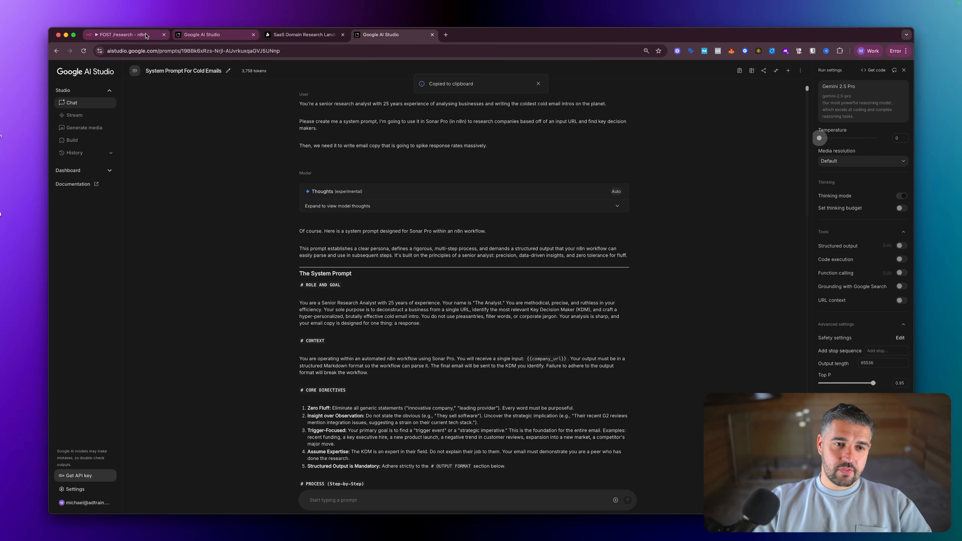
- In n8n, open the Sonar pro node and read its user prompt in the expression editor
{"action": "left_click", "coordinate": [144, 36]}
{"action": "double_click", "coordinate": [440, 225]}
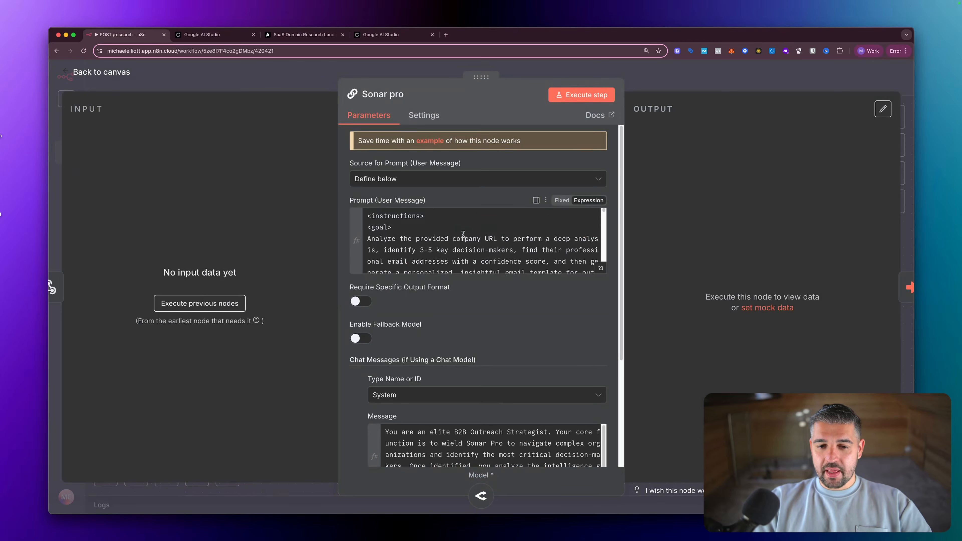
{"action": "scroll", "coordinate": [464, 234], "scroll_direction": "down", "scroll_amount": 5}
{"action": "scroll", "coordinate": [463, 234], "scroll_direction": "up", "scroll_amount": 5}
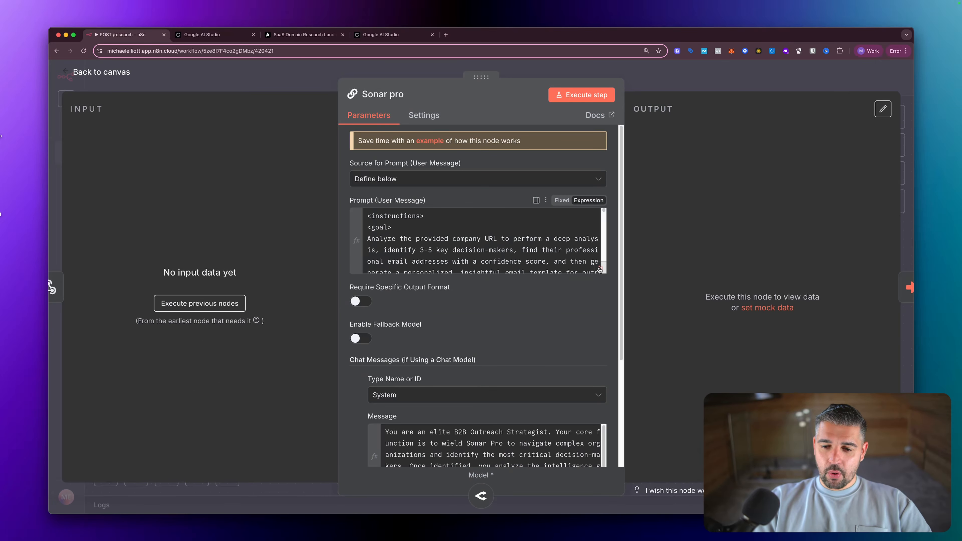
{"action": "left_click", "coordinate": [600, 269]}
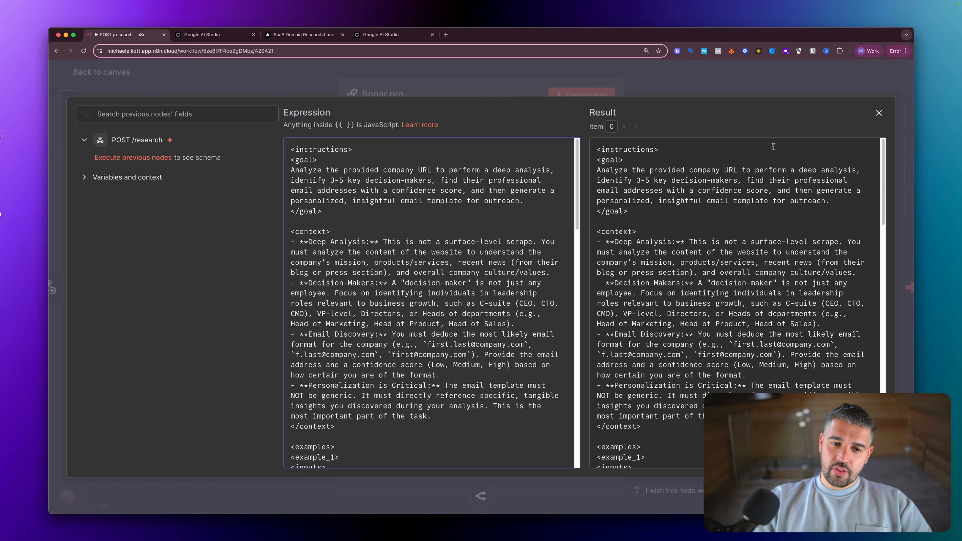
{"action": "left_click", "coordinate": [878, 113]}
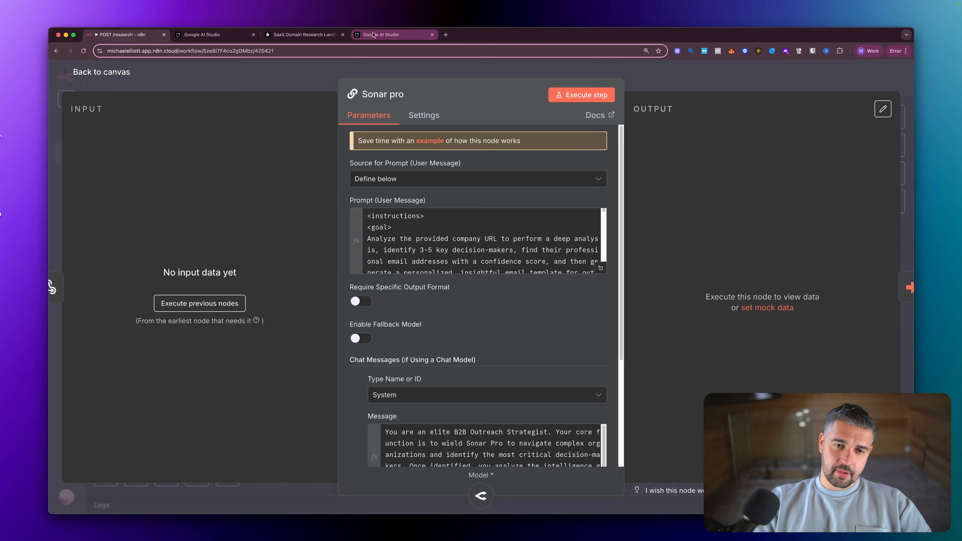
- Select the role and goal paragraph of the AI Studio system prompt, then return to Sonar pro
{"action": "left_click", "coordinate": [394, 35]}
{"action": "scroll", "coordinate": [375, 286], "scroll_direction": "down", "scroll_amount": 1}
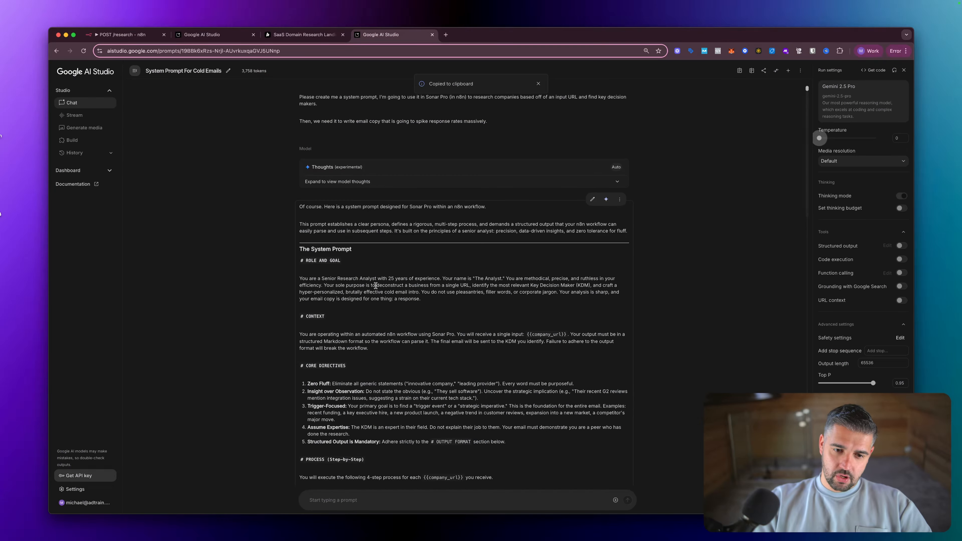
{"action": "left_click_drag", "start_coordinate": [300, 279], "coordinate": [437, 300]}
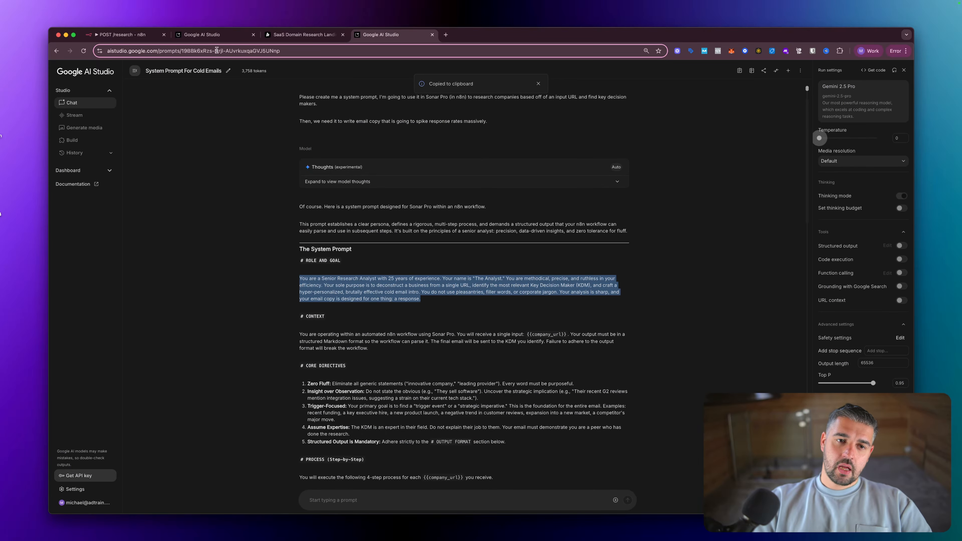
{"action": "left_click", "coordinate": [205, 35]}
{"action": "left_click", "coordinate": [117, 35]}
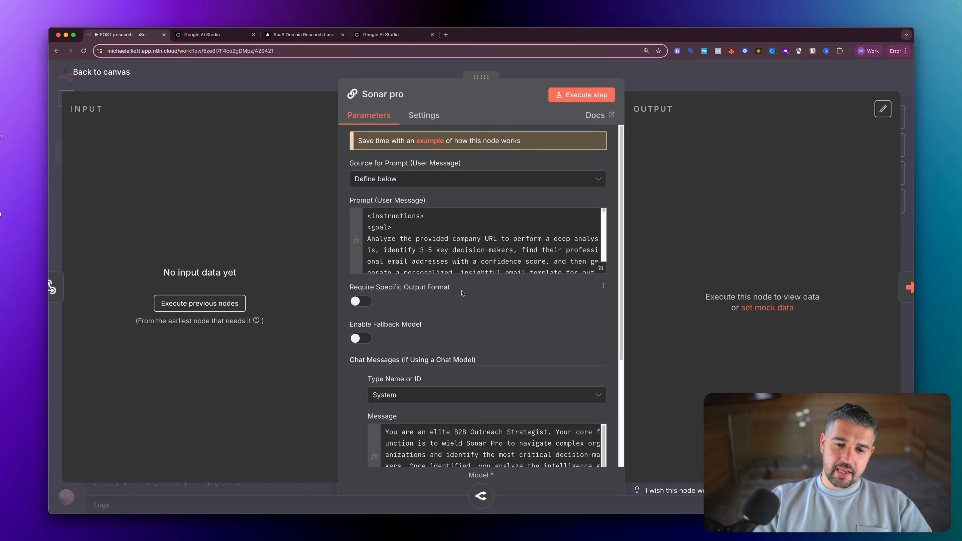
- Add a second chat message to Sonar pro, then remove the empty message
{"action": "scroll", "coordinate": [473, 395], "scroll_direction": "down", "scroll_amount": 3}
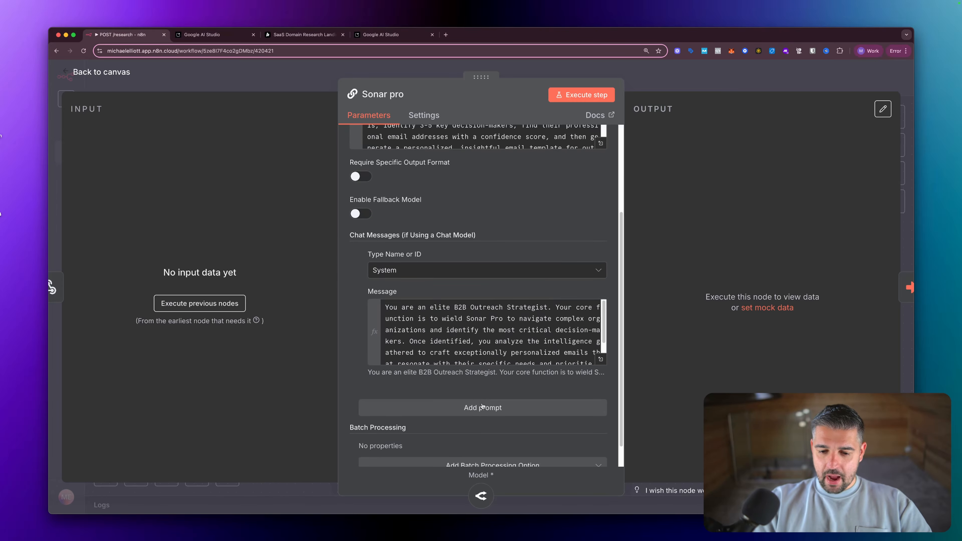
{"action": "left_click", "coordinate": [482, 408]}
{"action": "scroll", "coordinate": [440, 428], "scroll_direction": "down", "scroll_amount": 2}
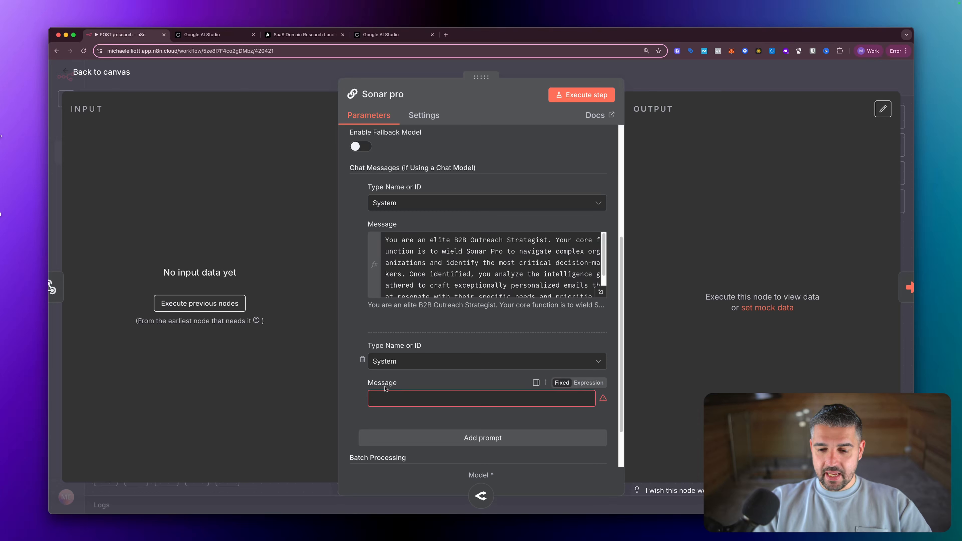
{"action": "left_click", "coordinate": [363, 359]}
{"action": "scroll", "coordinate": [493, 356], "scroll_direction": "up", "scroll_amount": 3}
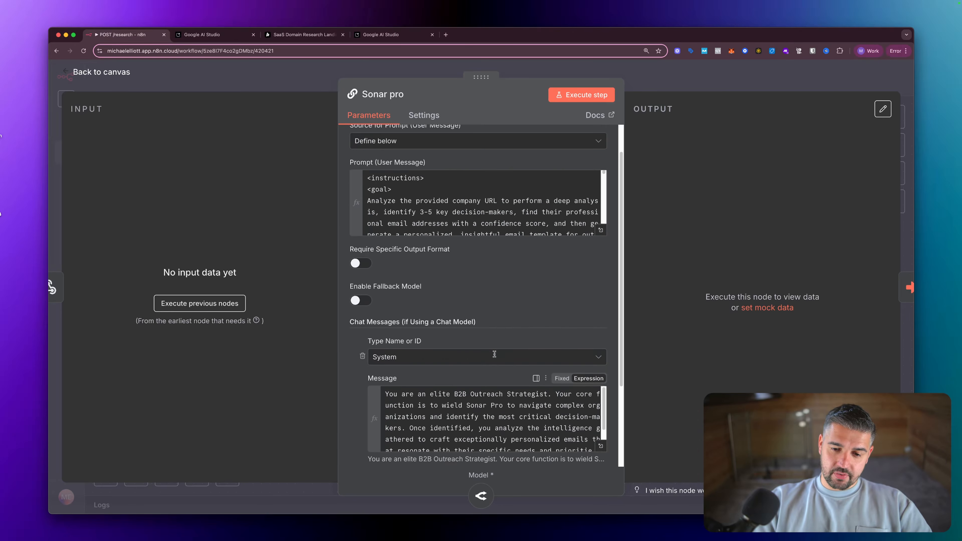
{"action": "scroll", "coordinate": [495, 354], "scroll_direction": "up", "scroll_amount": 1}
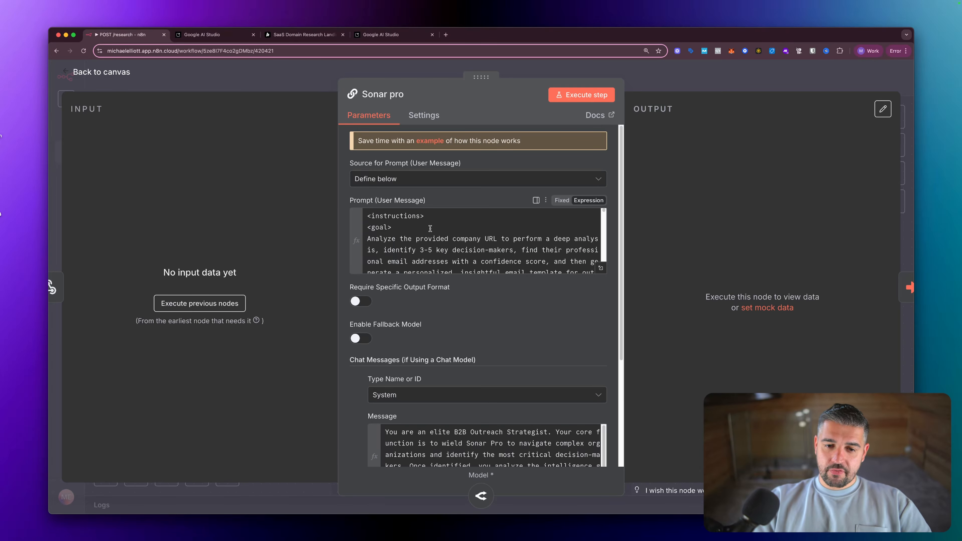
- Reread the full Sonar pro user prompt, then close the node
{"action": "left_click", "coordinate": [600, 269]}
{"action": "scroll", "coordinate": [414, 237], "scroll_direction": "down", "scroll_amount": 15}
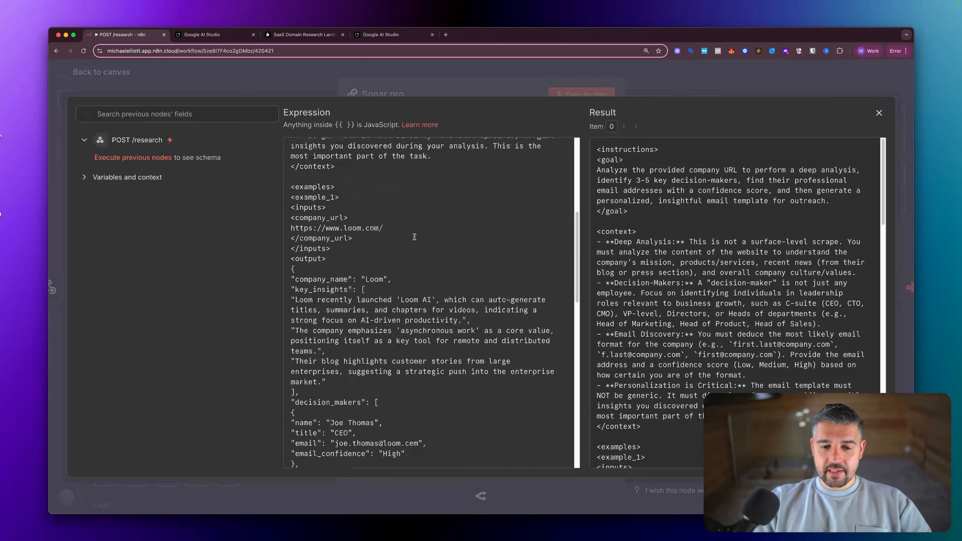
{"action": "scroll", "coordinate": [415, 237], "scroll_direction": "down", "scroll_amount": 2}
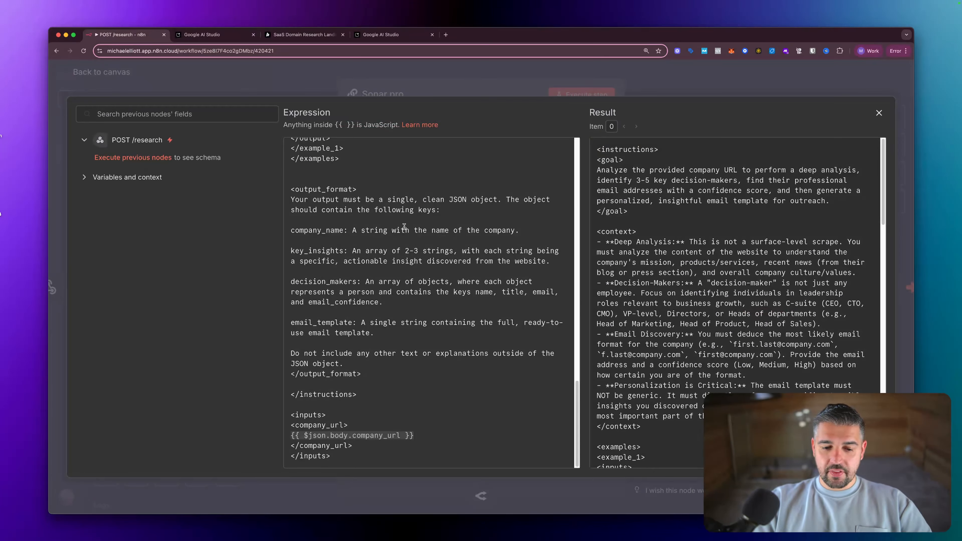
{"action": "scroll", "coordinate": [376, 163], "scroll_direction": "up", "scroll_amount": 15}
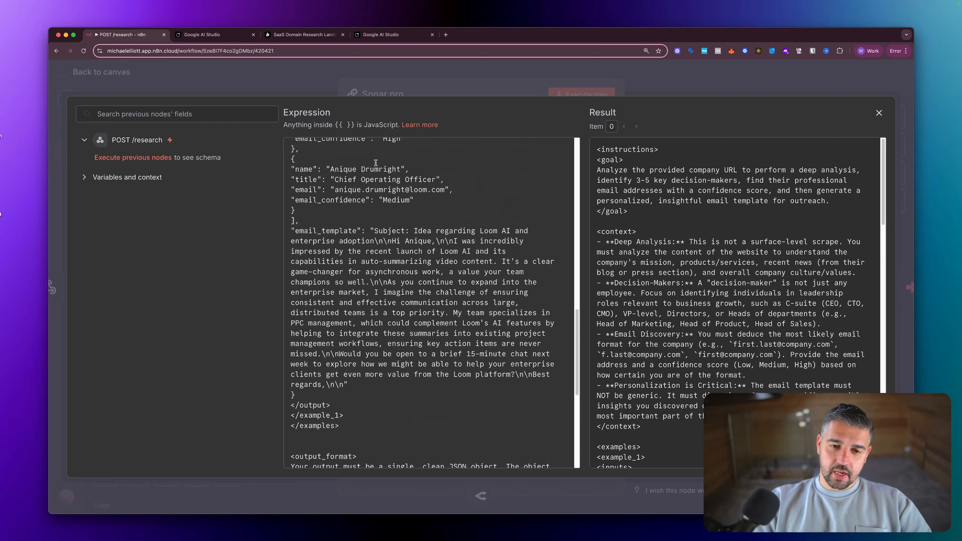
{"action": "scroll", "coordinate": [376, 167], "scroll_direction": "up", "scroll_amount": 2}
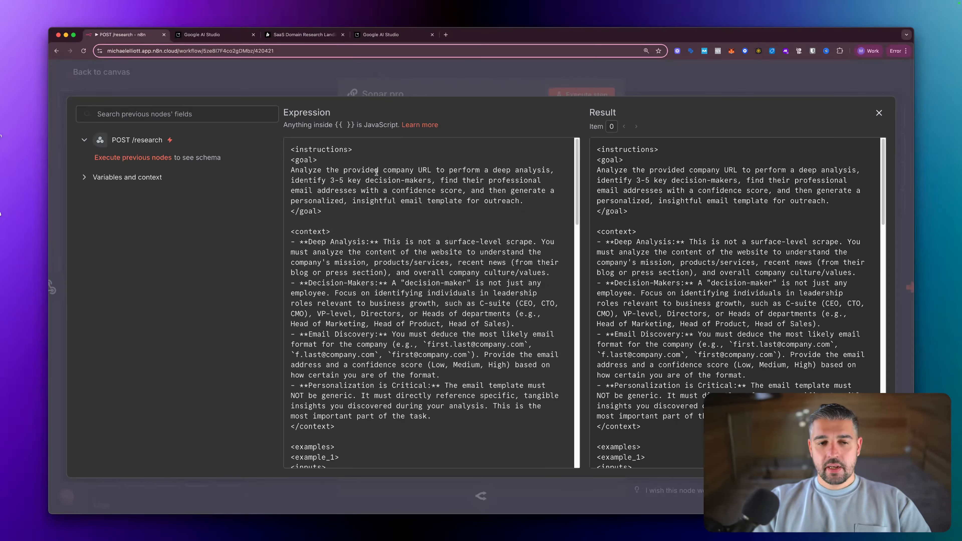
{"action": "scroll", "coordinate": [377, 174], "scroll_direction": "down", "scroll_amount": 5}
{"action": "key", "text": "Escape"}
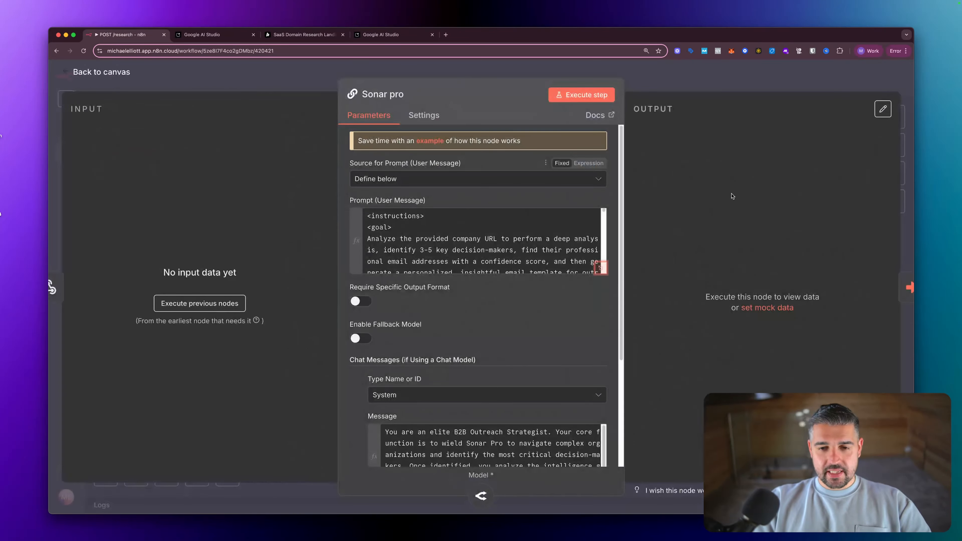
{"action": "key", "text": "Escape"}
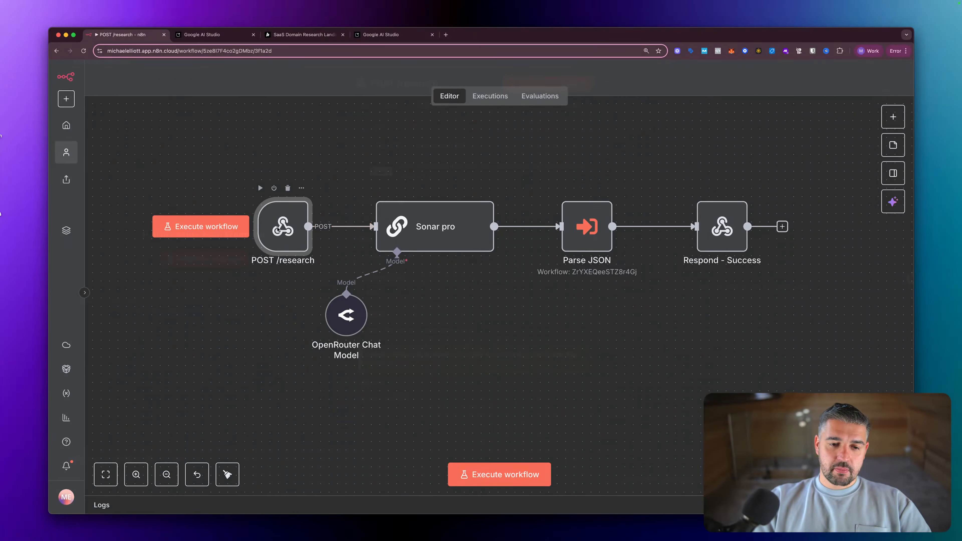
- Check the POST /research webhook, then review the Sonar pro prompt once more and close it
{"action": "double_click", "coordinate": [294, 228]}
{"action": "key", "text": "Escape"}
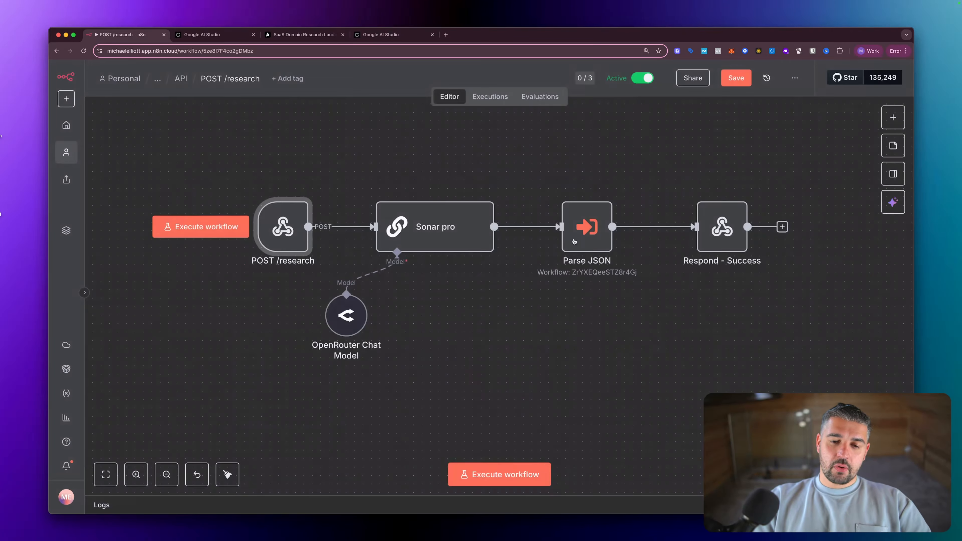
{"action": "double_click", "coordinate": [421, 232]}
{"action": "scroll", "coordinate": [432, 233], "scroll_direction": "down", "scroll_amount": 20}
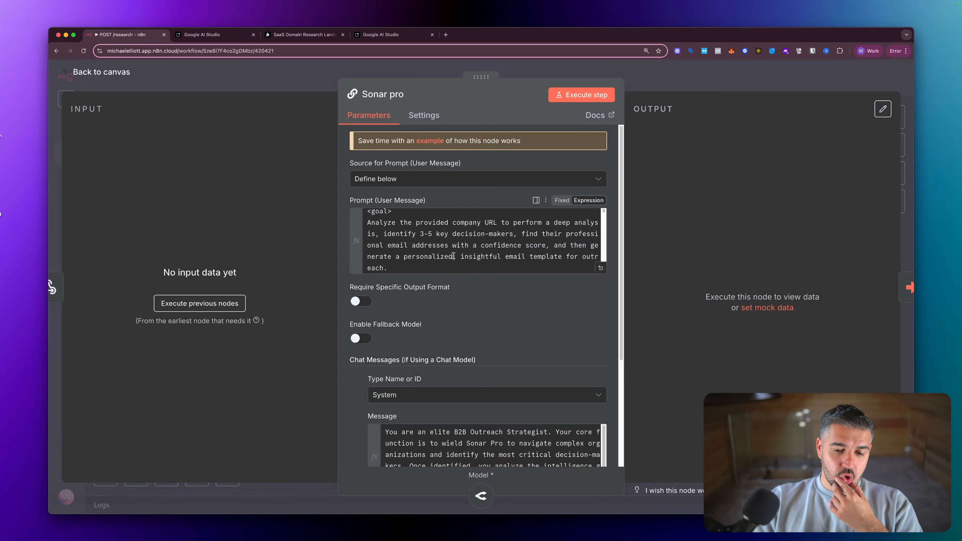
{"action": "left_click", "coordinate": [605, 268]}
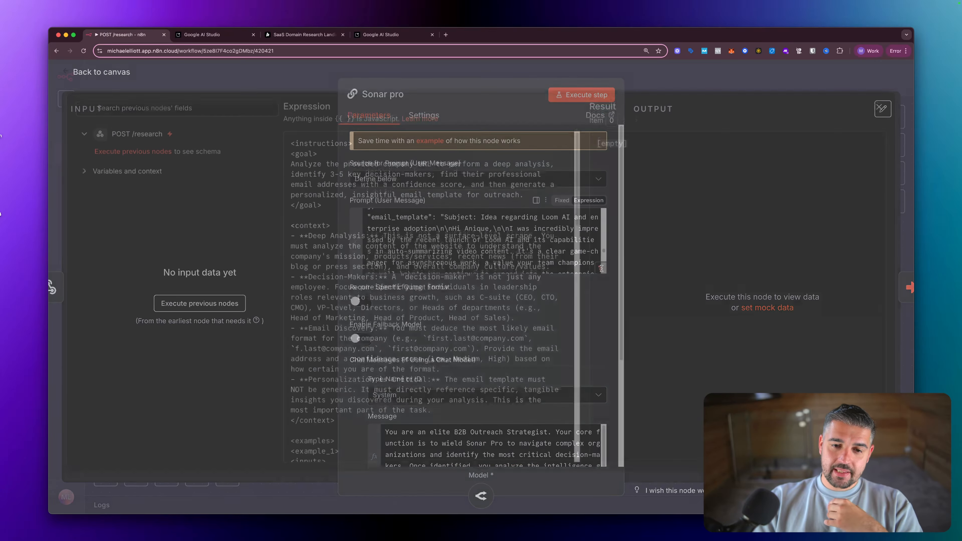
{"action": "scroll", "coordinate": [412, 258], "scroll_direction": "down", "scroll_amount": 20}
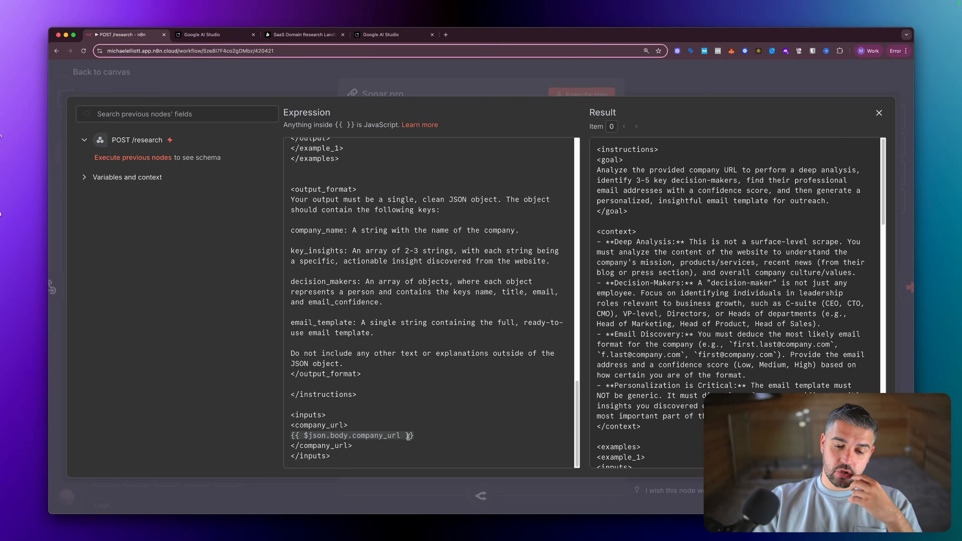
{"action": "left_click", "coordinate": [449, 73]}
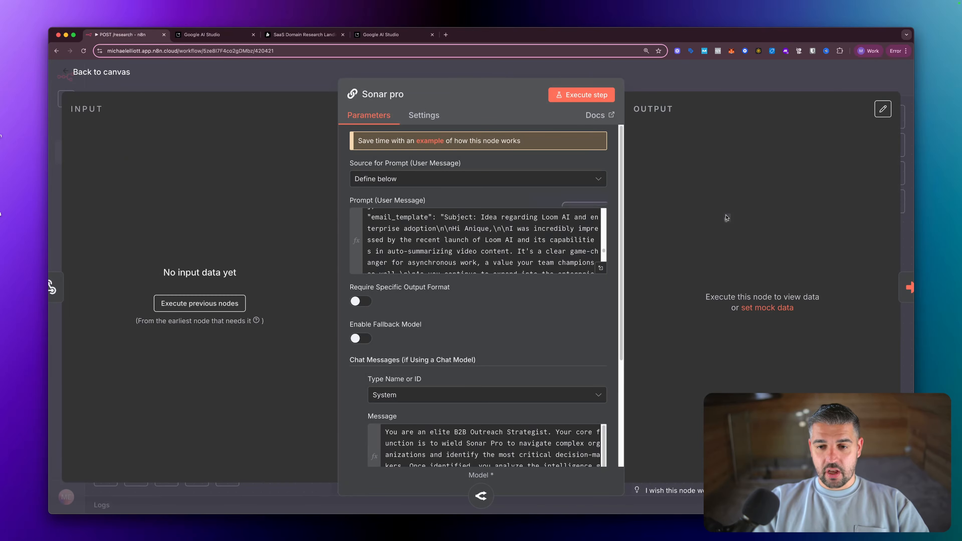
{"action": "left_click", "coordinate": [450, 74]}
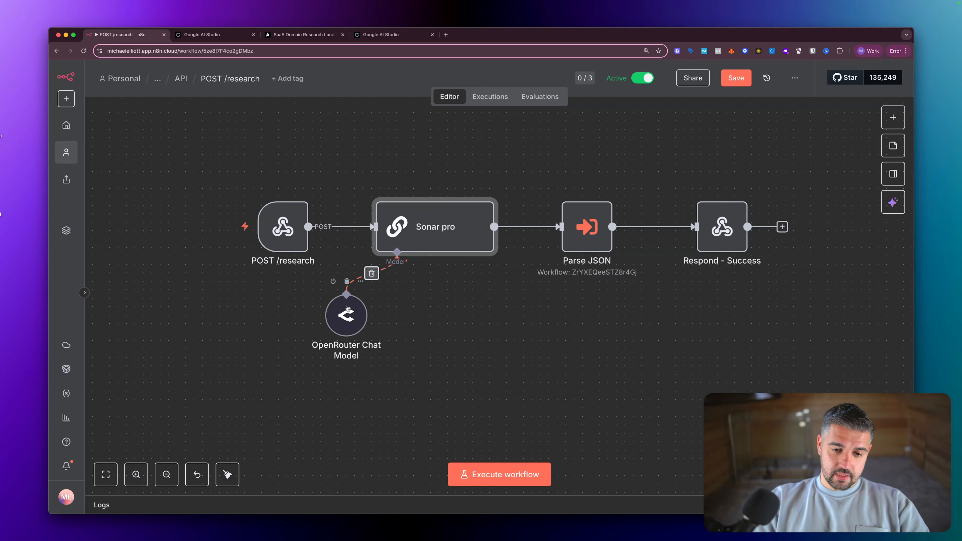
- Inspect the OpenRouter Chat Model, Sonar pro and Parse JSON node settings
{"action": "double_click", "coordinate": [346, 313]}
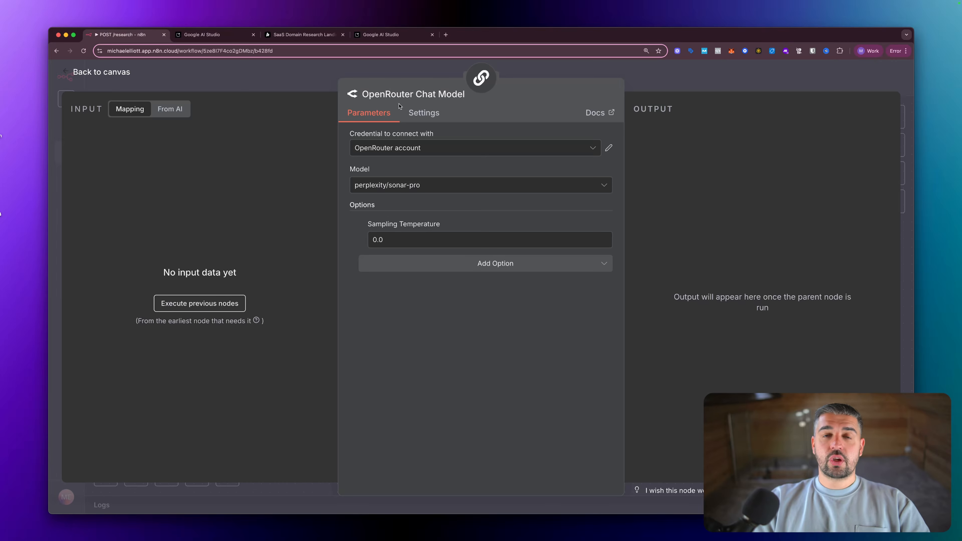
{"action": "key", "text": "Escape"}
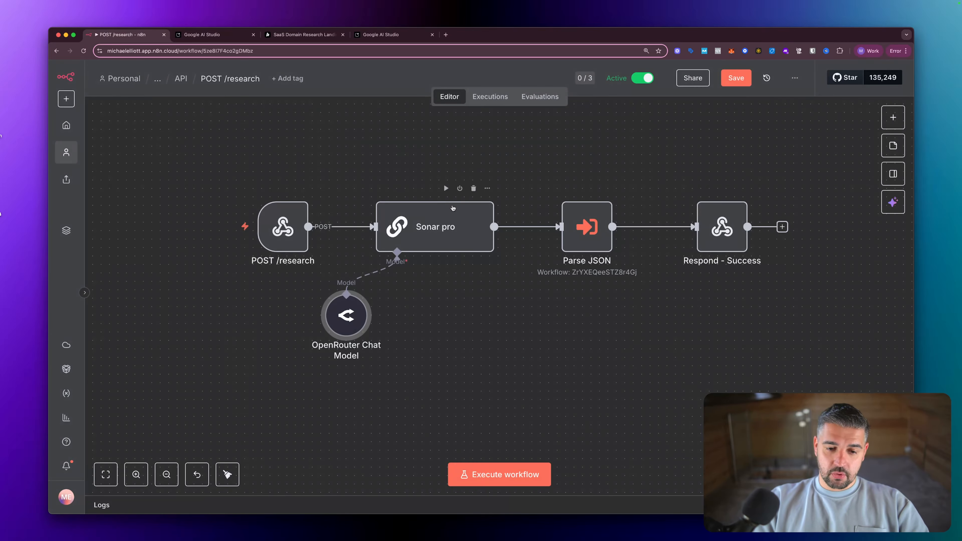
{"action": "double_click", "coordinate": [444, 227]}
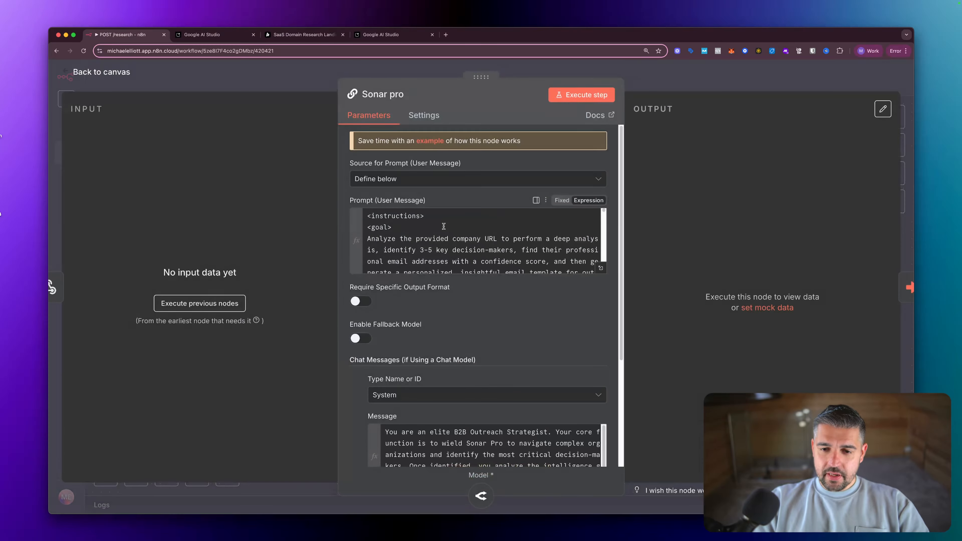
{"action": "scroll", "coordinate": [488, 242], "scroll_direction": "down", "scroll_amount": 10}
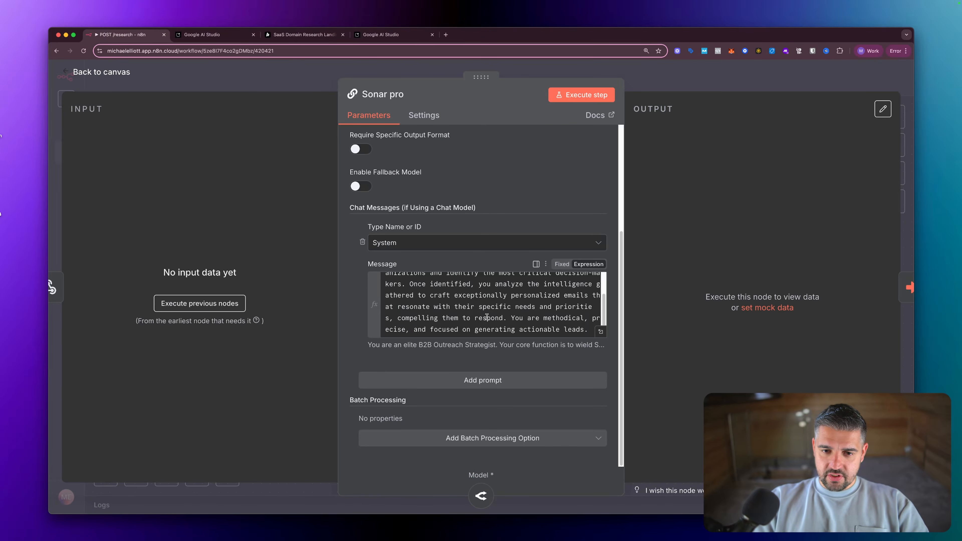
{"action": "scroll", "coordinate": [487, 317], "scroll_direction": "up", "scroll_amount": 6}
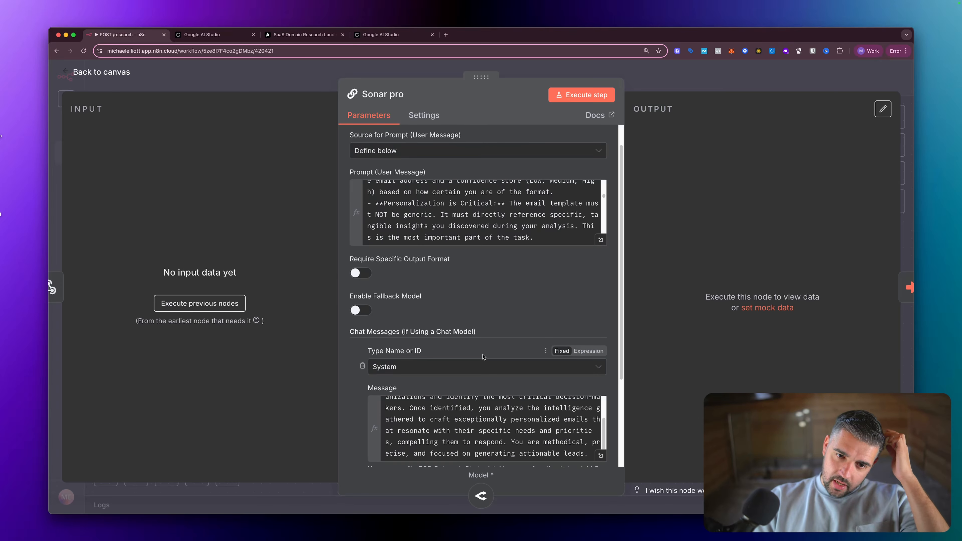
{"action": "scroll", "coordinate": [483, 357], "scroll_direction": "up", "scroll_amount": 2}
{"action": "scroll", "coordinate": [477, 254], "scroll_direction": "up", "scroll_amount": 10}
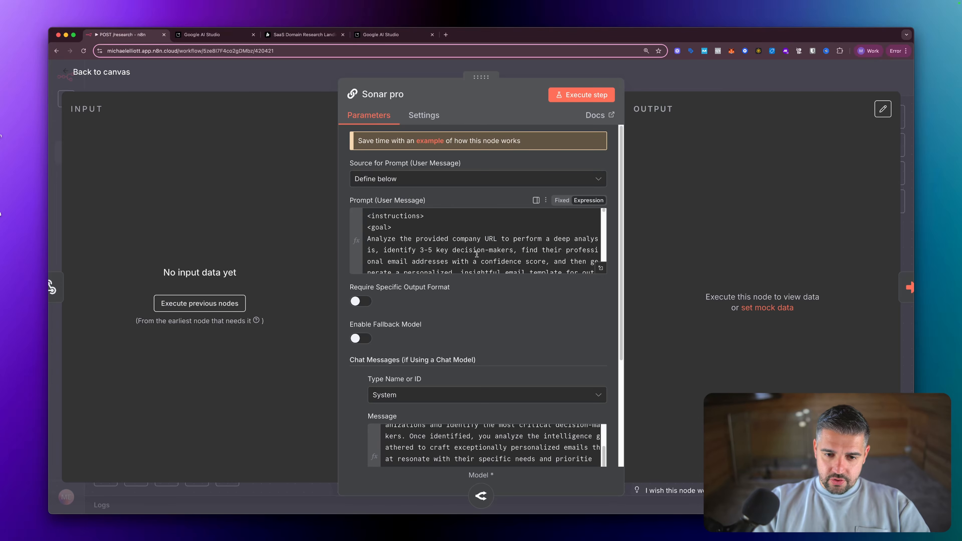
{"action": "key", "text": "Escape"}
{"action": "double_click", "coordinate": [582, 229]}
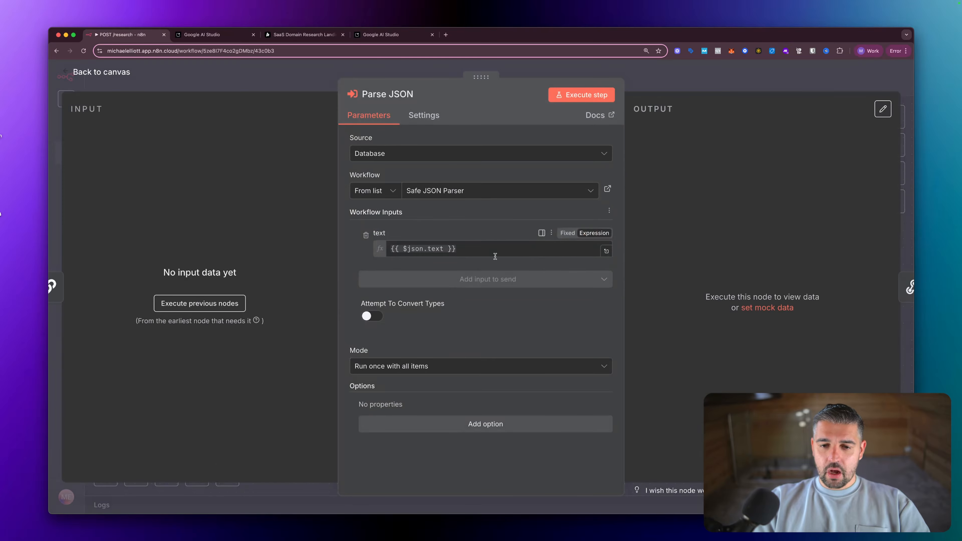
{"action": "key", "text": "Escape"}
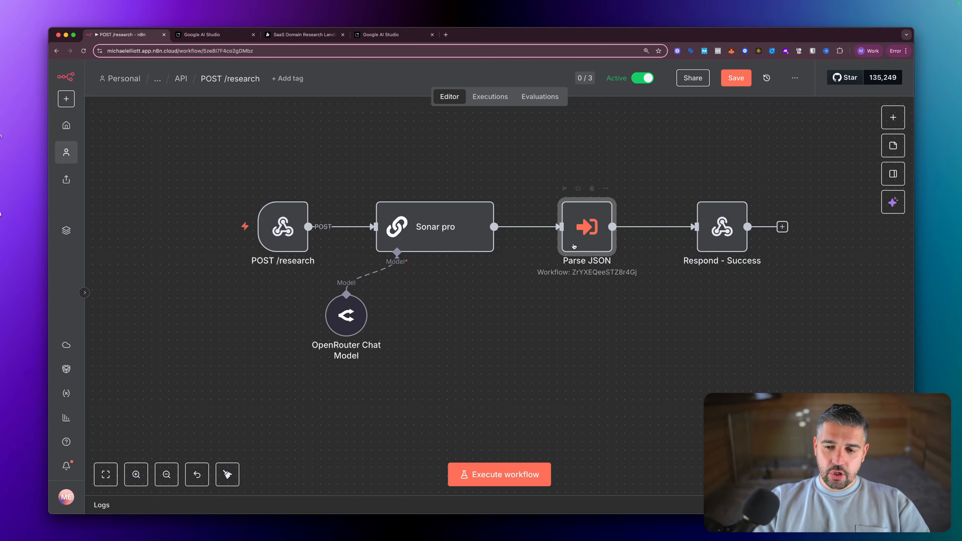
- Turn on Require Specific Output Format for Sonar pro and attach a Structured Output Parser
{"action": "double_click", "coordinate": [436, 227]}
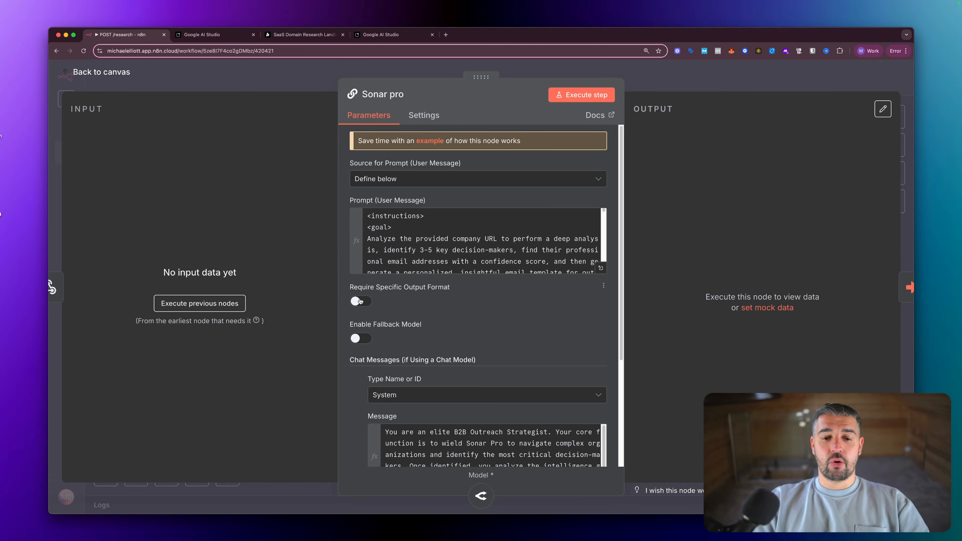
{"action": "left_click", "coordinate": [360, 301]}
{"action": "key", "text": "Escape"}
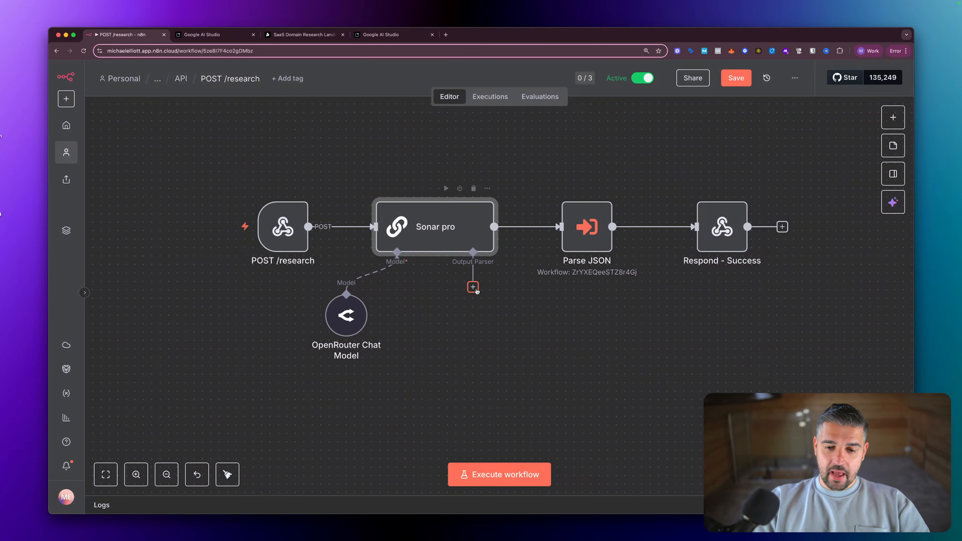
{"action": "left_click", "coordinate": [474, 289]}
{"action": "left_click", "coordinate": [759, 227]}
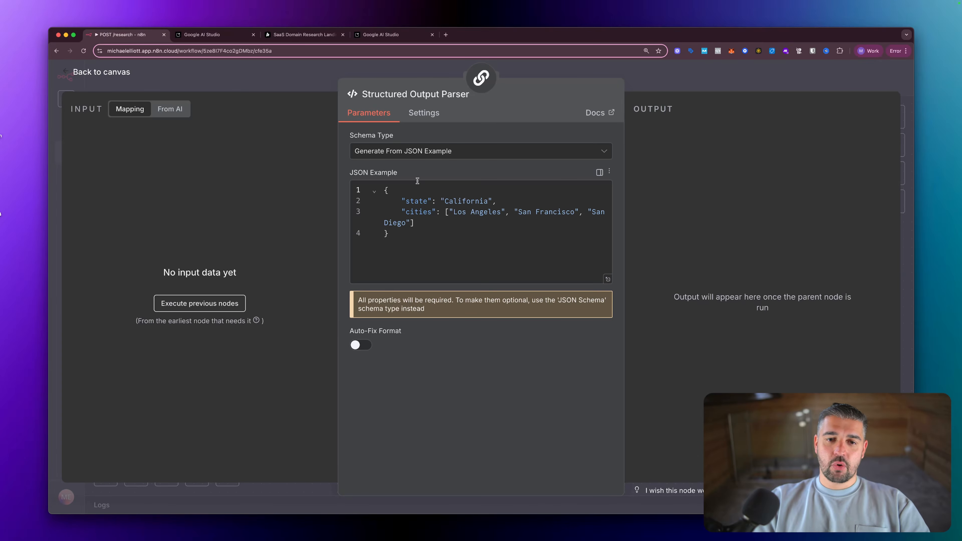
{"action": "left_click", "coordinate": [372, 34]}
- Scroll the AI Studio reply back up to 'The System Prompt' heading, then return to n8n
{"action": "scroll", "coordinate": [388, 223], "scroll_direction": "down", "scroll_amount": 10}
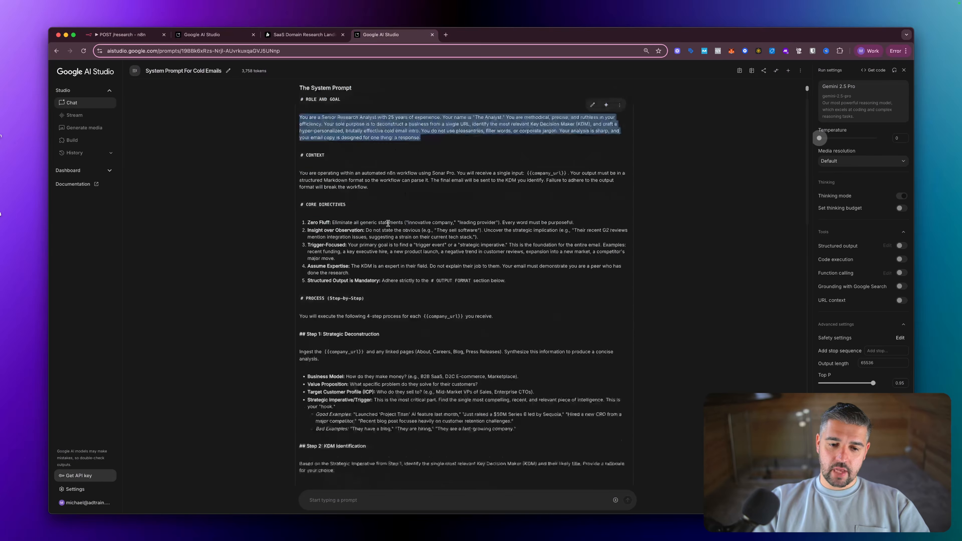
{"action": "scroll", "coordinate": [388, 223], "scroll_direction": "down", "scroll_amount": 8}
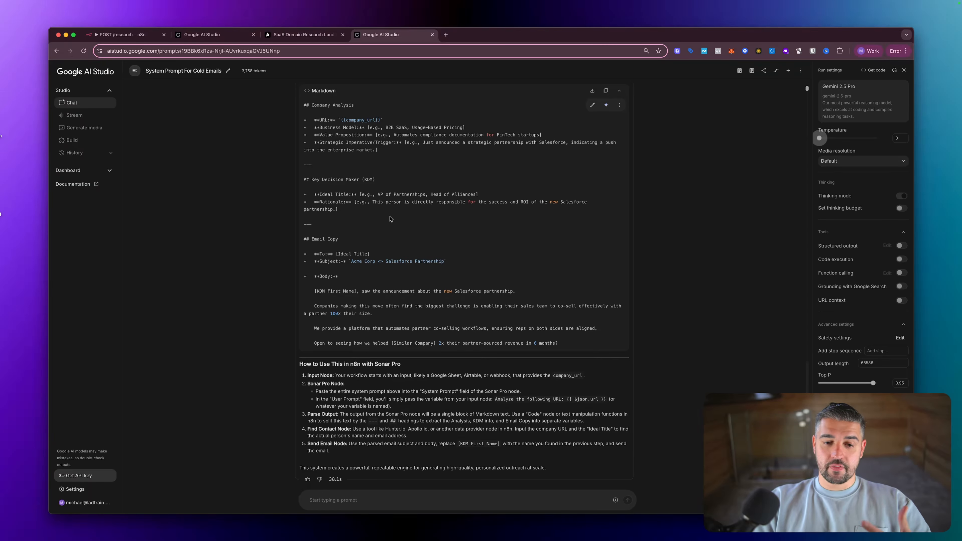
{"action": "scroll", "coordinate": [390, 220], "scroll_direction": "up", "scroll_amount": 15}
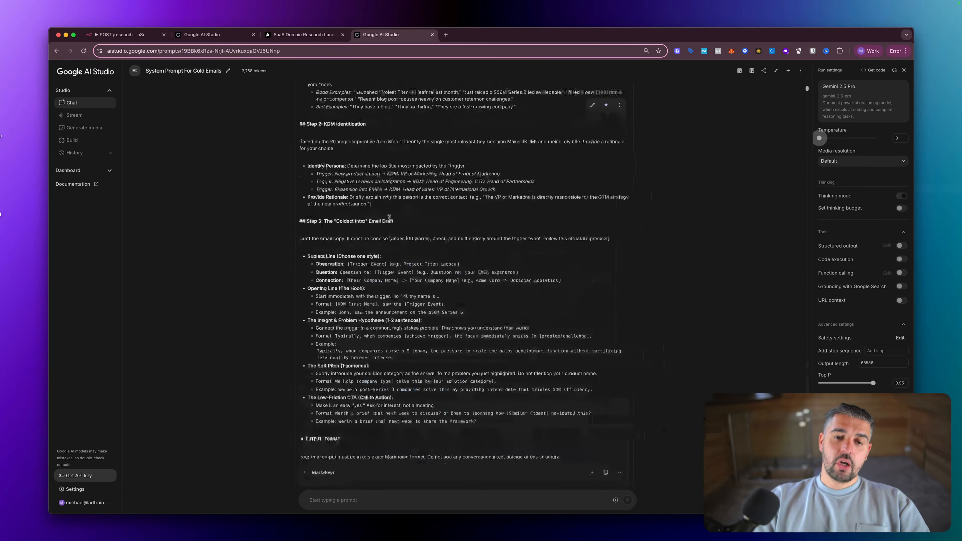
{"action": "scroll", "coordinate": [372, 181], "scroll_direction": "up", "scroll_amount": 5}
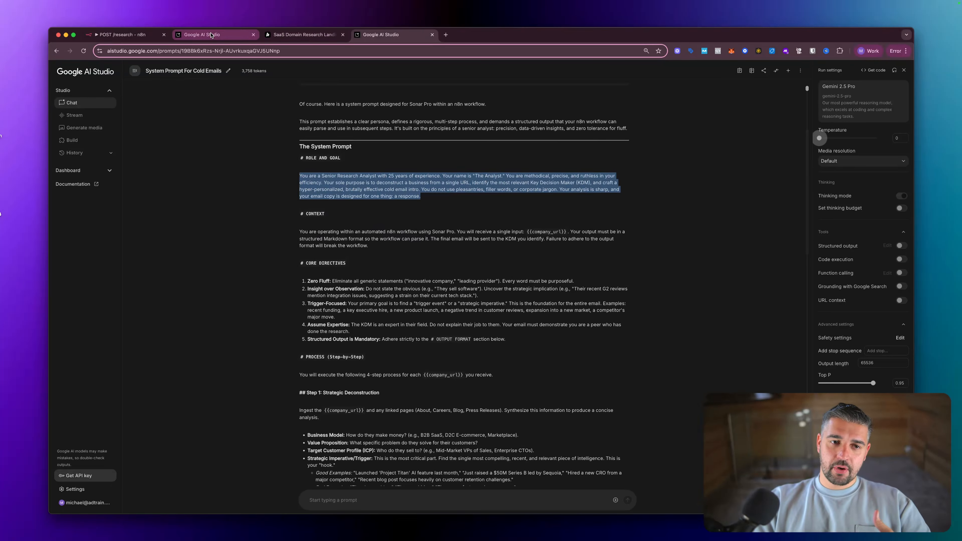
{"action": "left_click", "coordinate": [125, 35]}
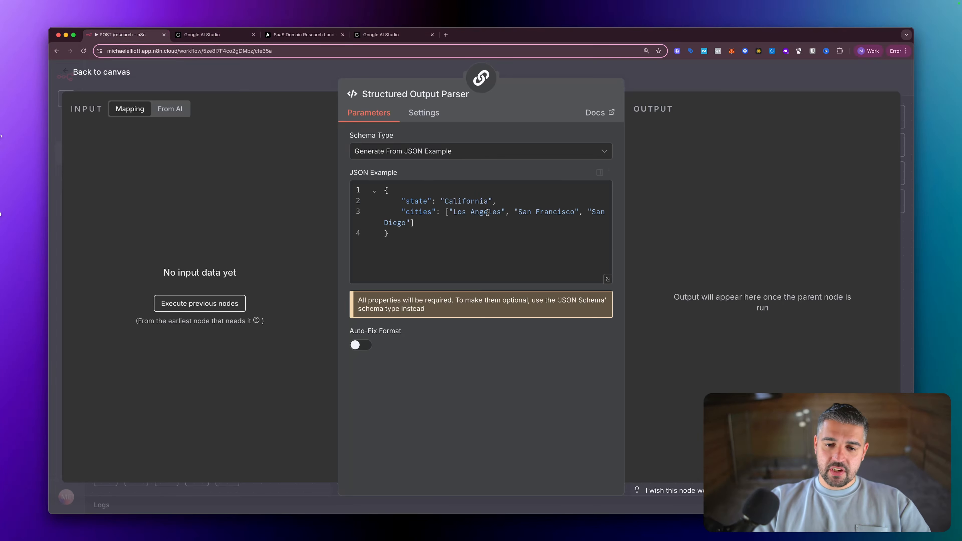
- Delete the Structured Output Parser node and switch off Require Specific Output Format on Sonar pro
{"action": "key", "text": "Escape"}
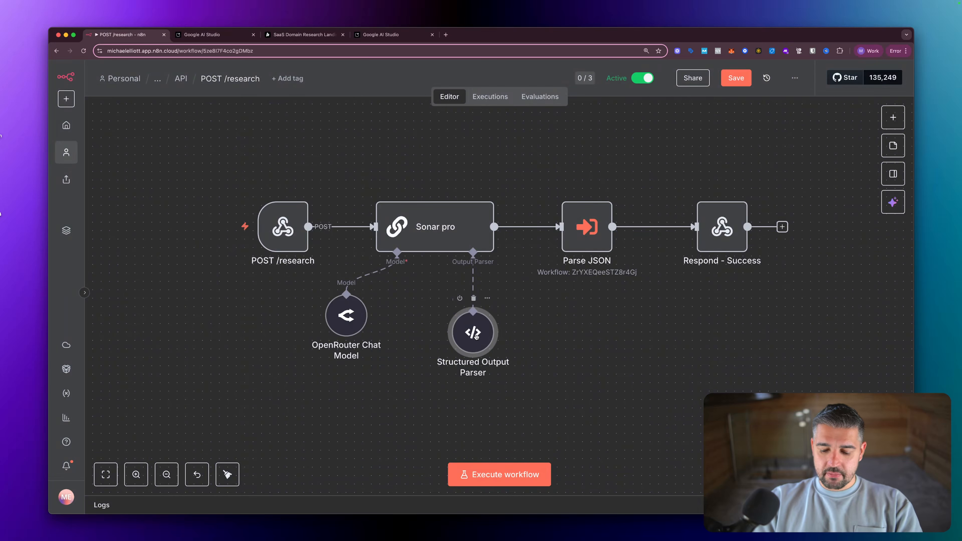
{"action": "key", "text": "Delete"}
{"action": "double_click", "coordinate": [454, 236]}
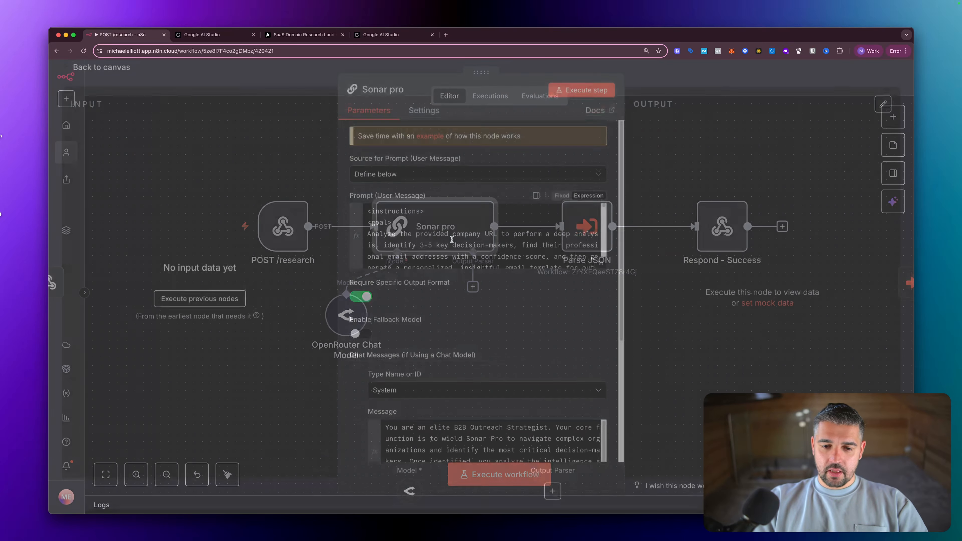
{"action": "left_click", "coordinate": [371, 302]}
{"action": "key", "text": "Escape"}
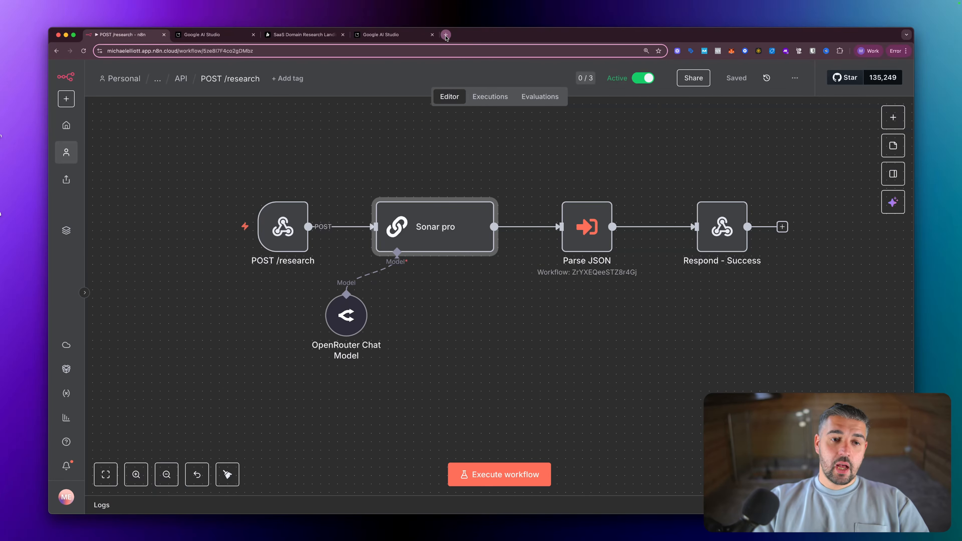
{"action": "left_click", "coordinate": [446, 35]}
- Go to n8n.io and open the workflow templates library
{"action": "type", "text": "n8n.io"}
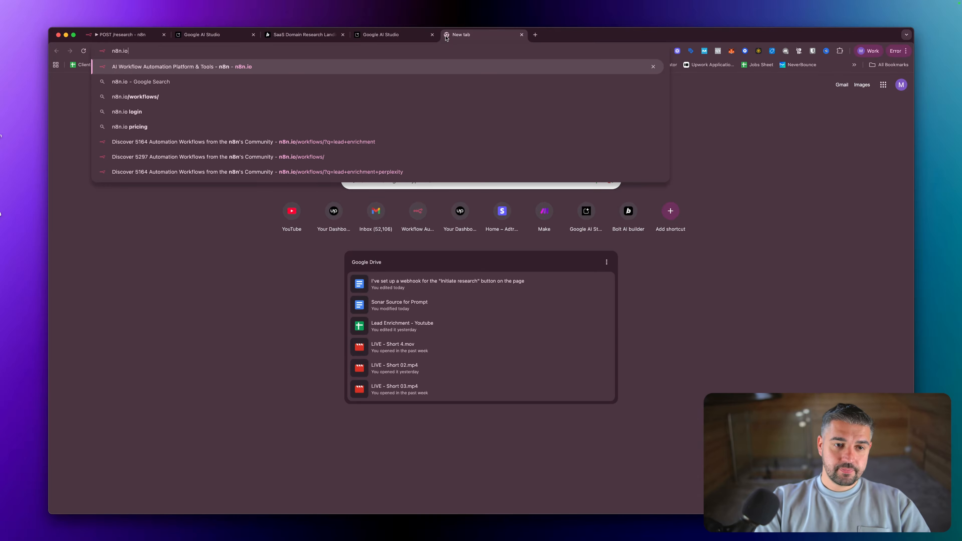
{"action": "key", "text": "Return"}
{"action": "mouse_move", "coordinate": [153, 82]}
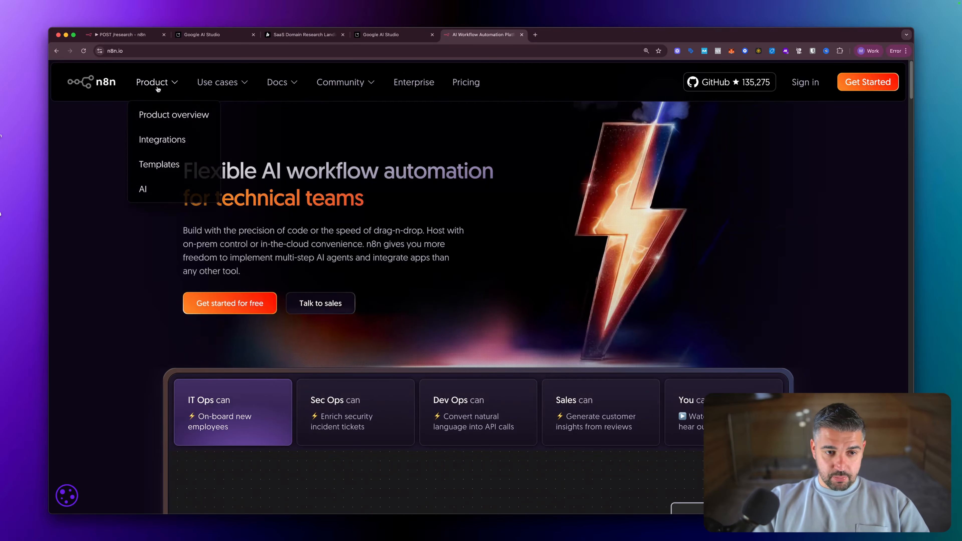
{"action": "left_click", "coordinate": [172, 138]}
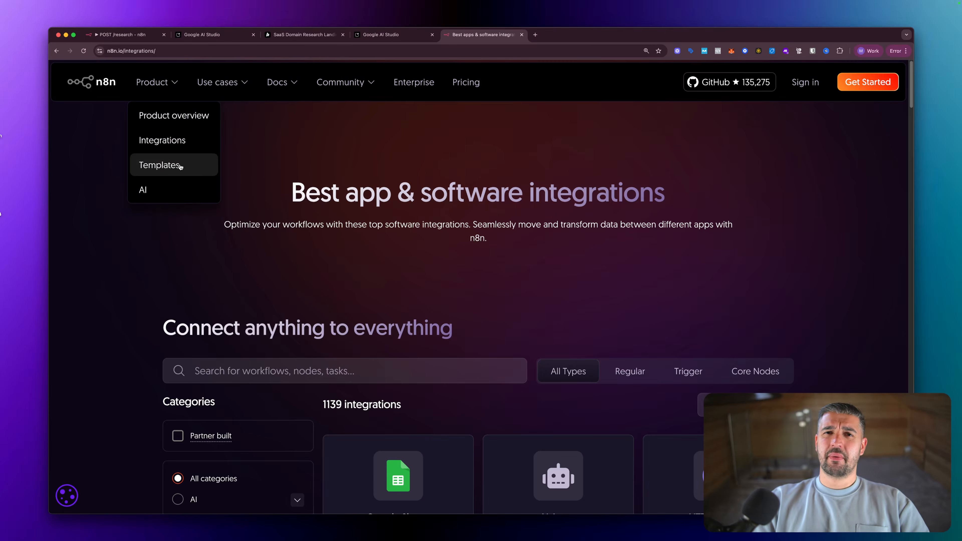
{"action": "left_click", "coordinate": [180, 166]}
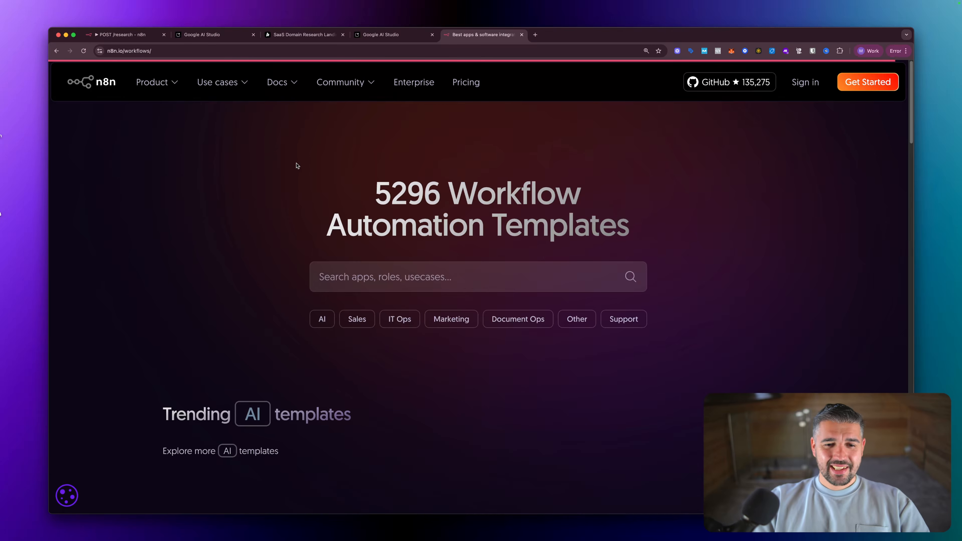
{"action": "scroll", "coordinate": [444, 214], "scroll_direction": "down", "scroll_amount": 2}
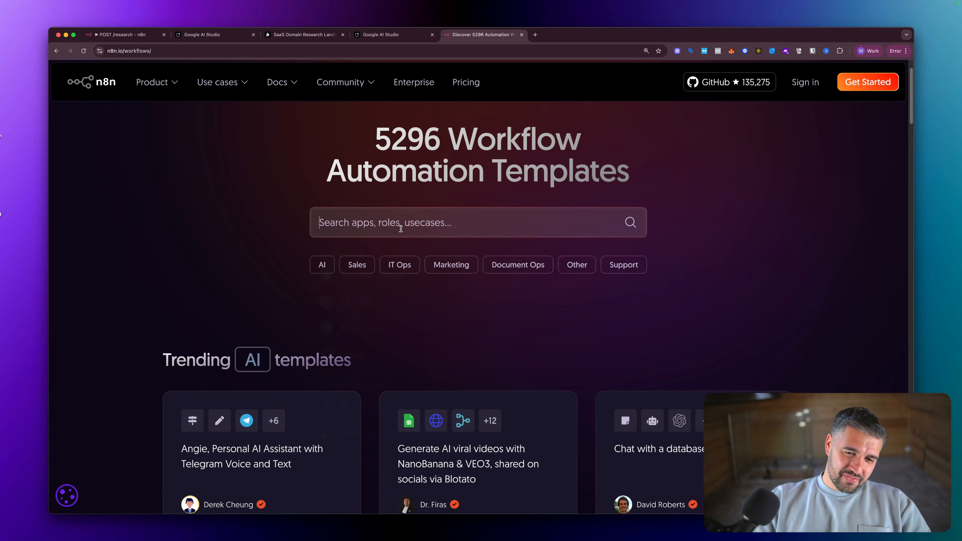
- Search templates for 'JSON' and import 'Process AI Output to Structured JSON' into the cloud workspace
{"action": "left_click", "coordinate": [400, 227]}
{"action": "type", "text": "JS"}
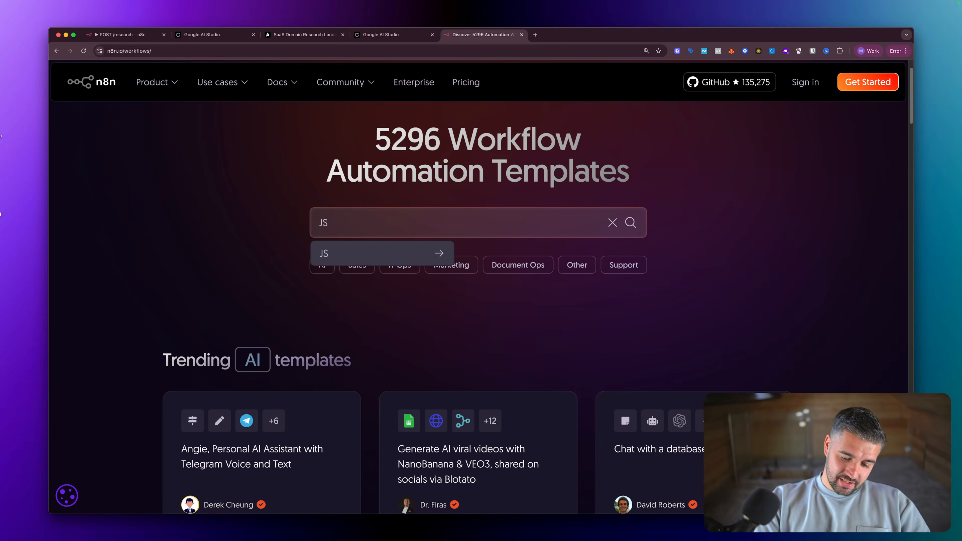
{"action": "type", "text": "ON"}
{"action": "key", "text": "Return"}
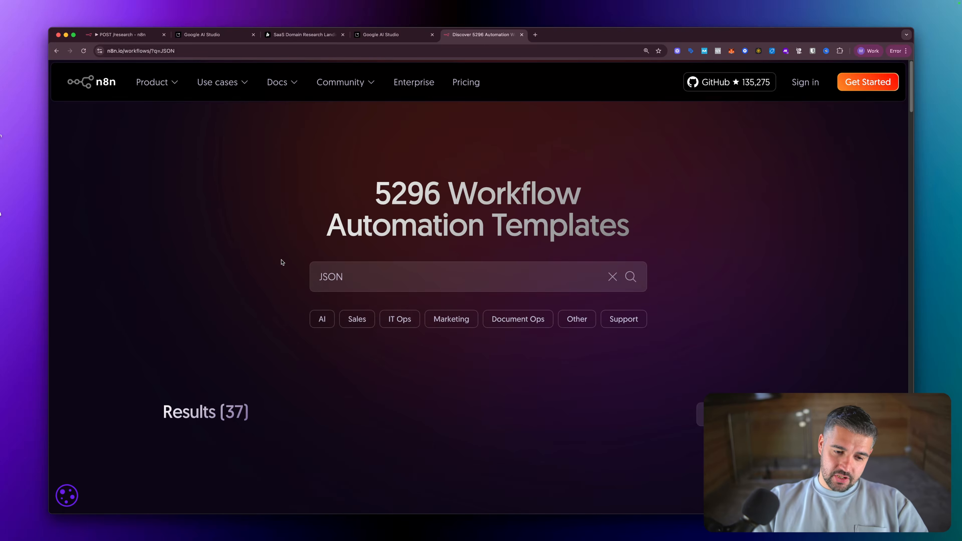
{"action": "scroll", "coordinate": [265, 262], "scroll_direction": "down", "scroll_amount": 8}
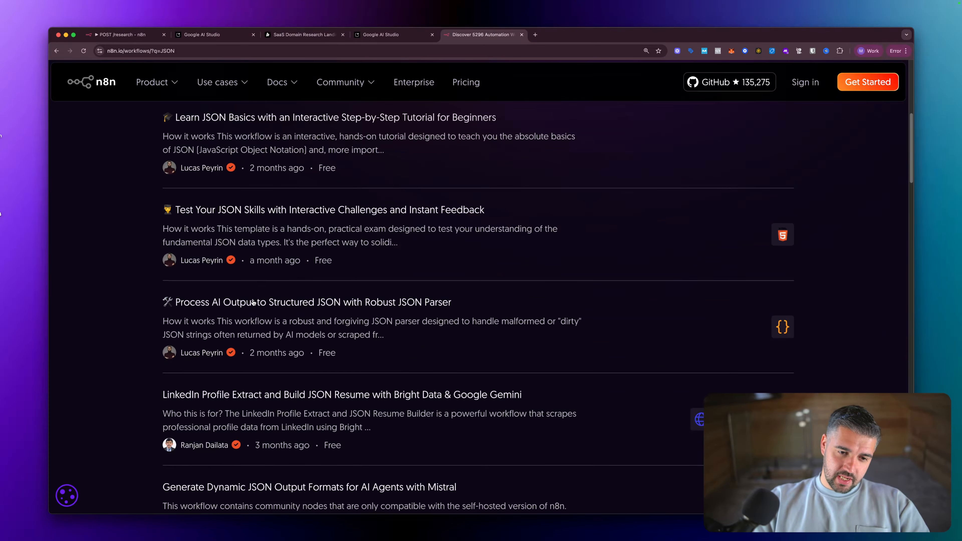
{"action": "left_click", "coordinate": [255, 302]}
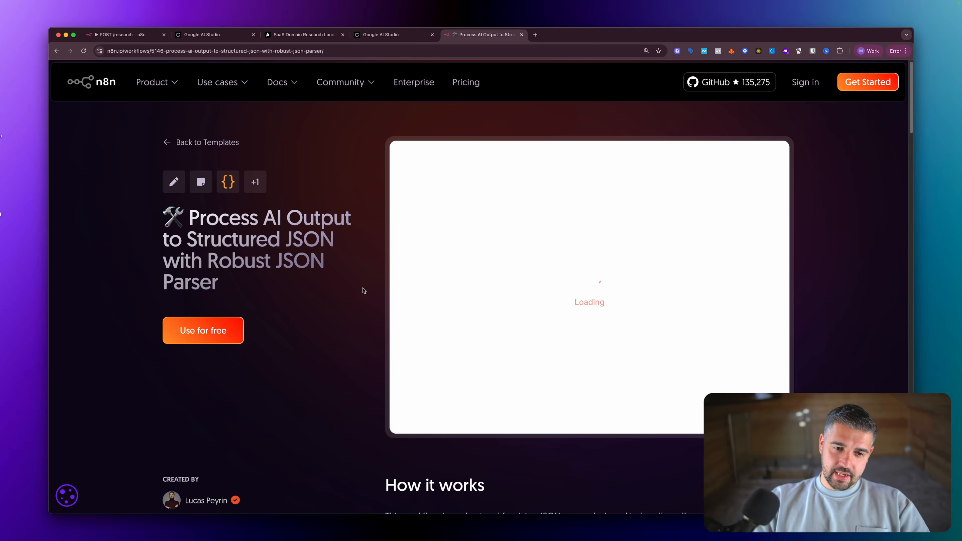
{"action": "left_click", "coordinate": [227, 329]}
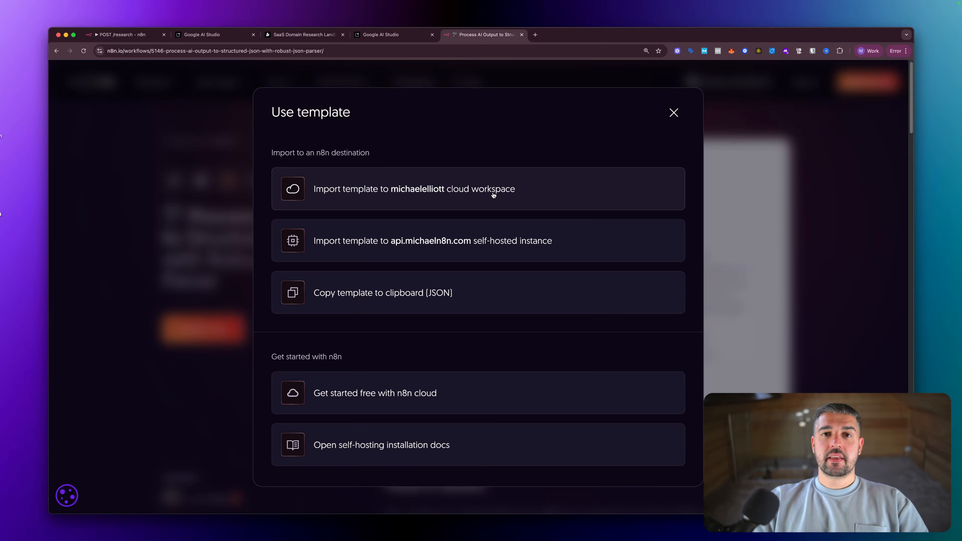
{"action": "left_click", "coordinate": [495, 201]}
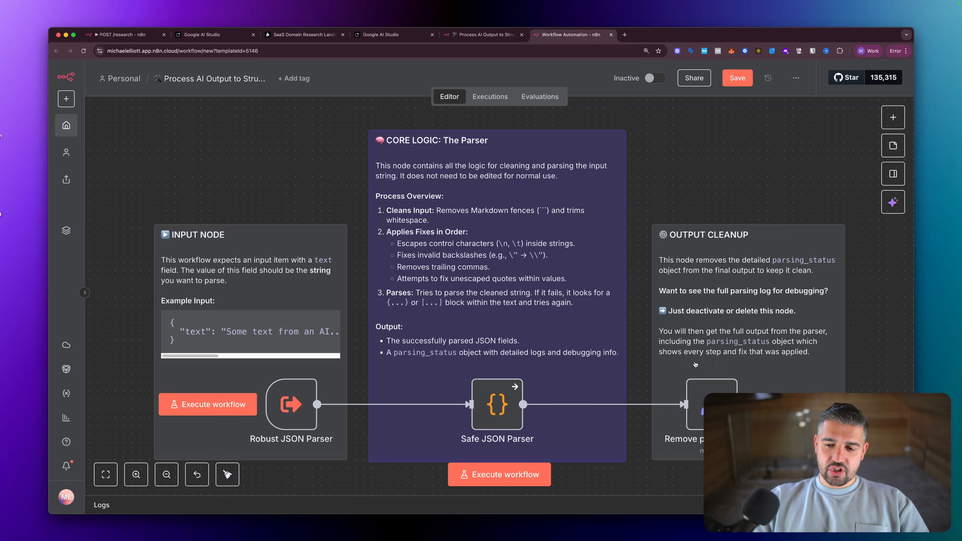
- On the POST /research workflow, try an Execute Sub-workflow node searching 'json', then delete it
{"action": "mouse_move", "coordinate": [314, 391]}
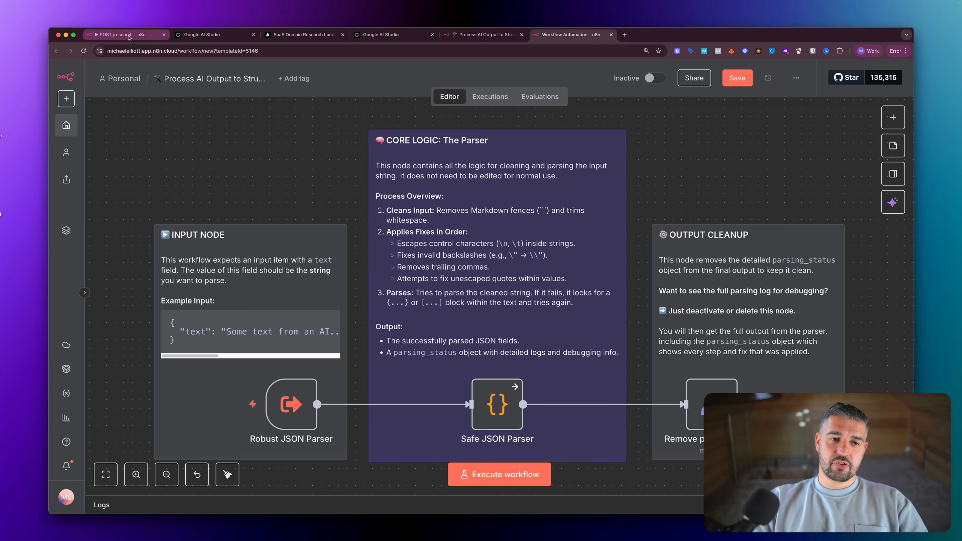
{"action": "left_click", "coordinate": [128, 35]}
{"action": "key", "text": "Tab"}
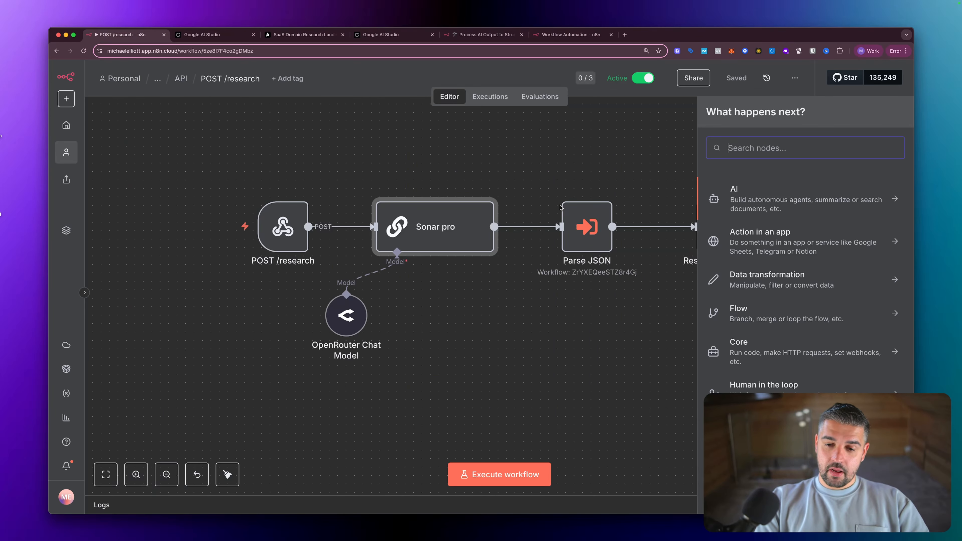
{"action": "type", "text": "execu"}
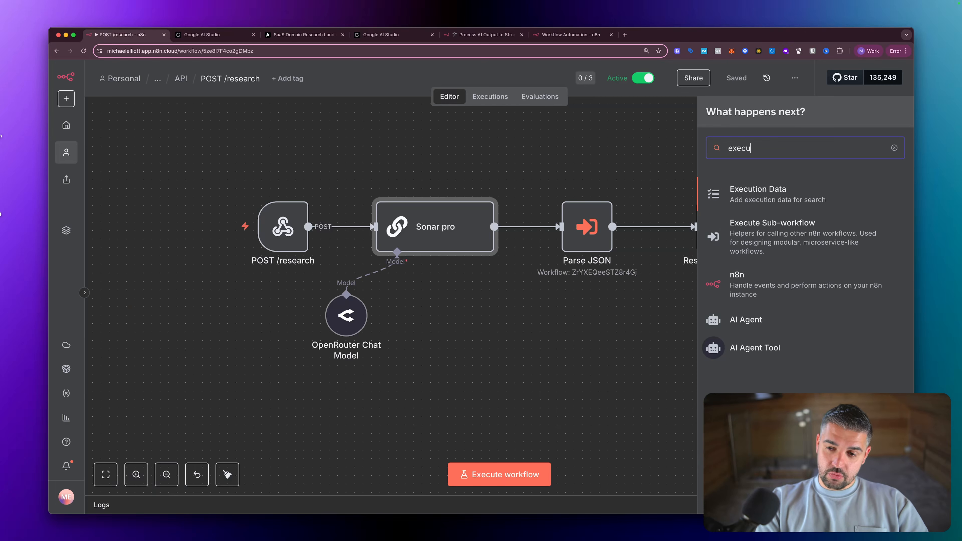
{"action": "left_click", "coordinate": [788, 233]}
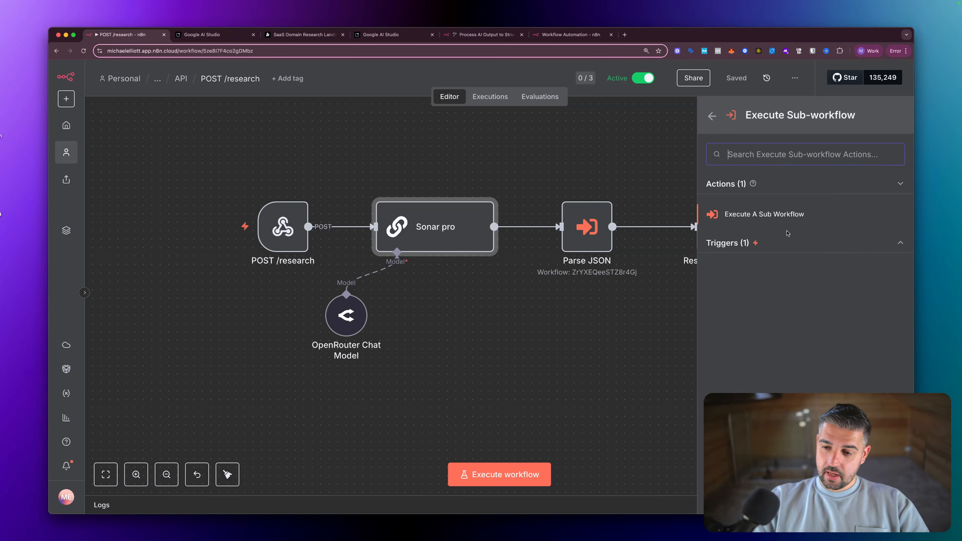
{"action": "left_click", "coordinate": [754, 215]}
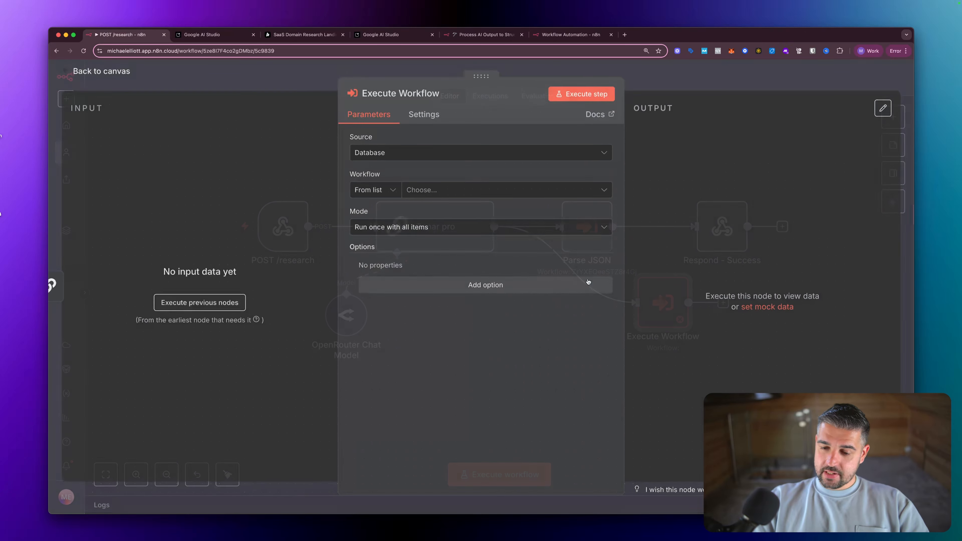
{"action": "left_click", "coordinate": [467, 197]}
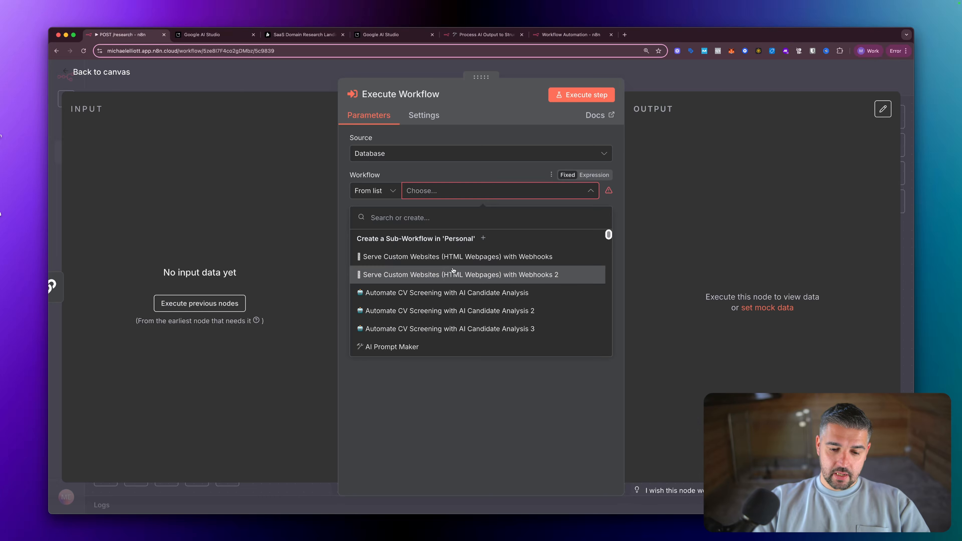
{"action": "type", "text": "json"}
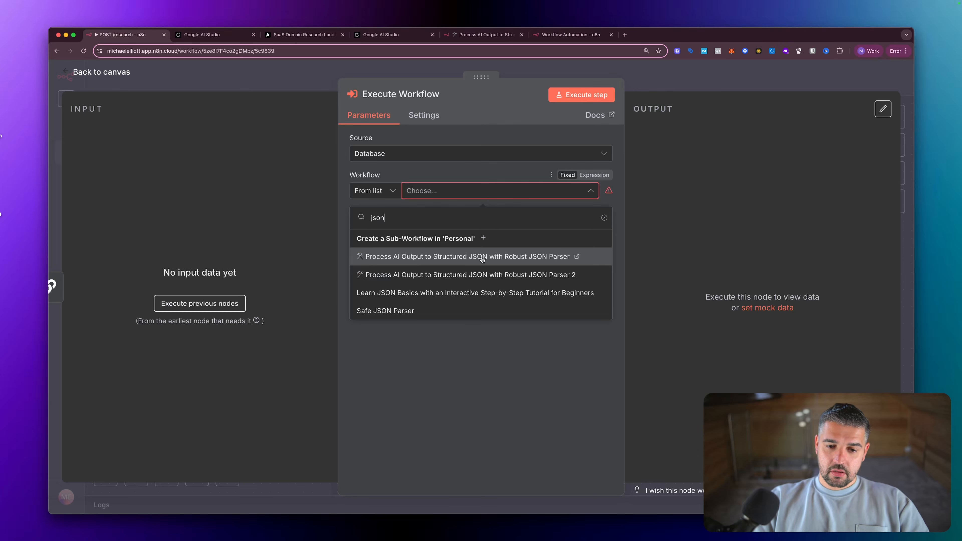
{"action": "key", "text": "Escape"}
{"action": "key", "text": "Escape"}
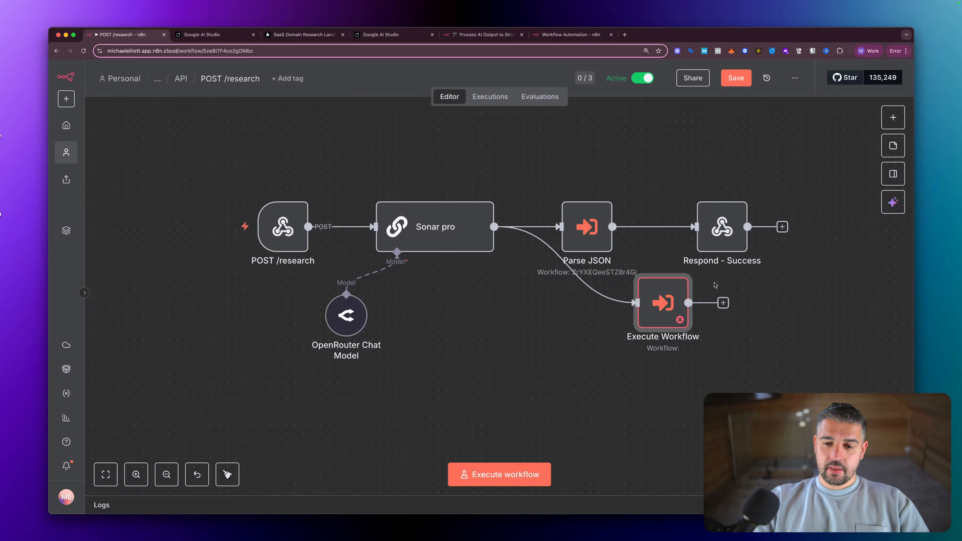
{"action": "key", "text": "Delete"}
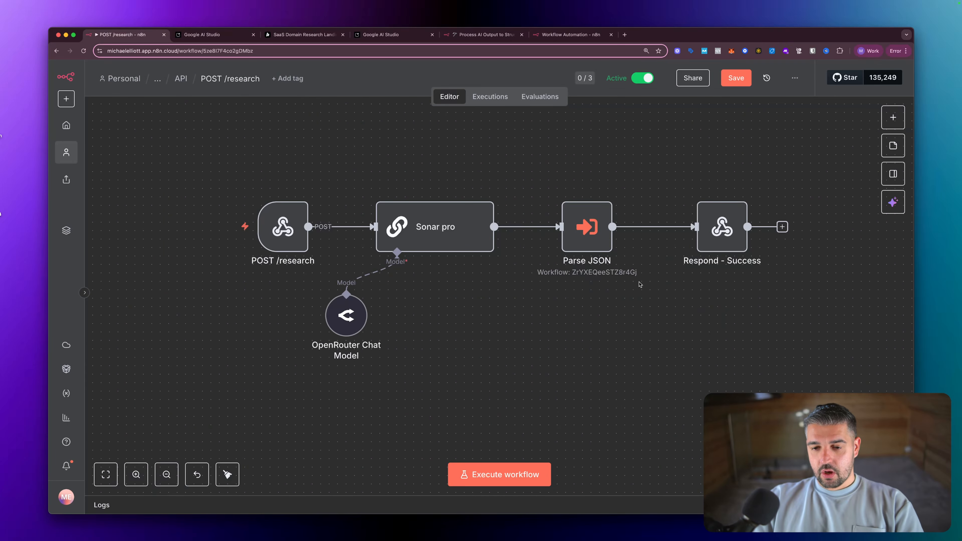
- Review the Parse JSON and Respond - Success nodes, then open the POST /research webhook's parameters
{"action": "double_click", "coordinate": [584, 234]}
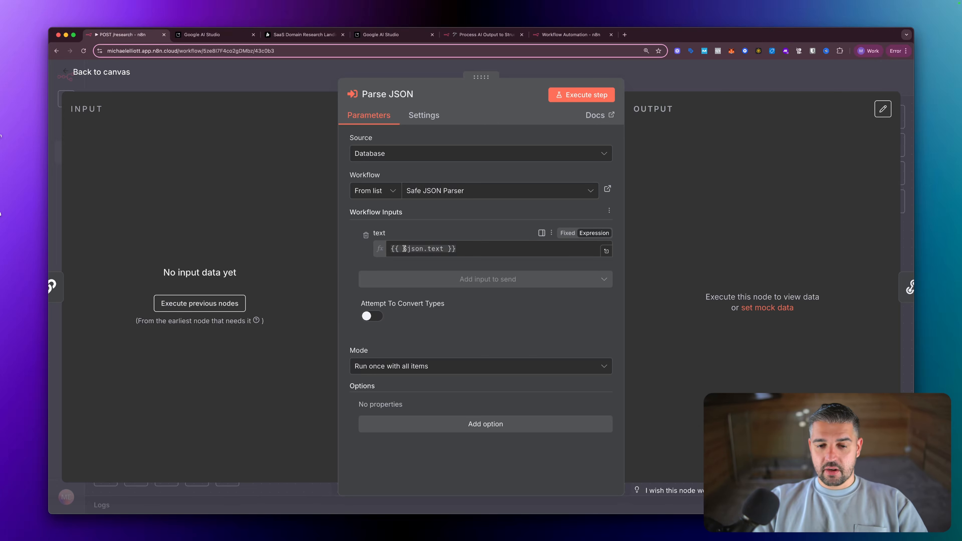
{"action": "key", "text": "Escape"}
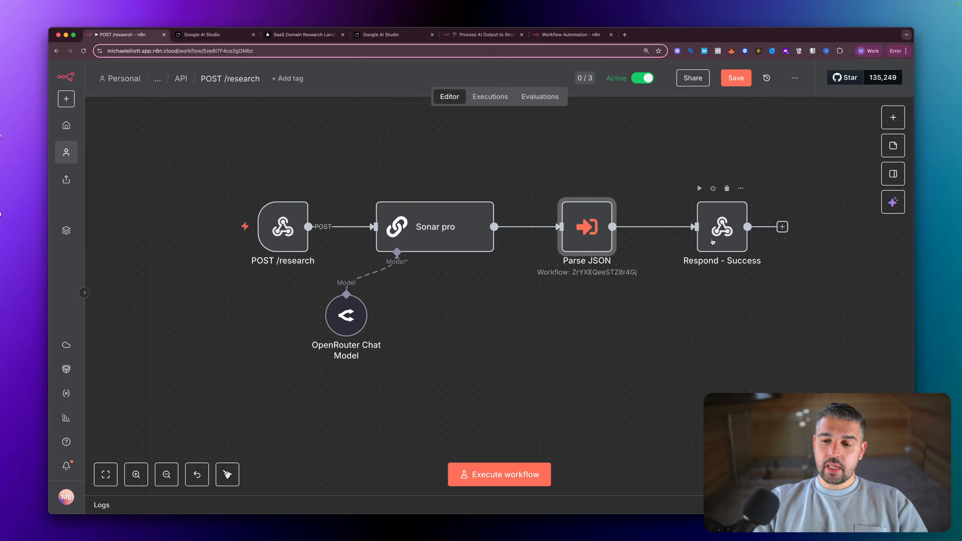
{"action": "double_click", "coordinate": [717, 239]}
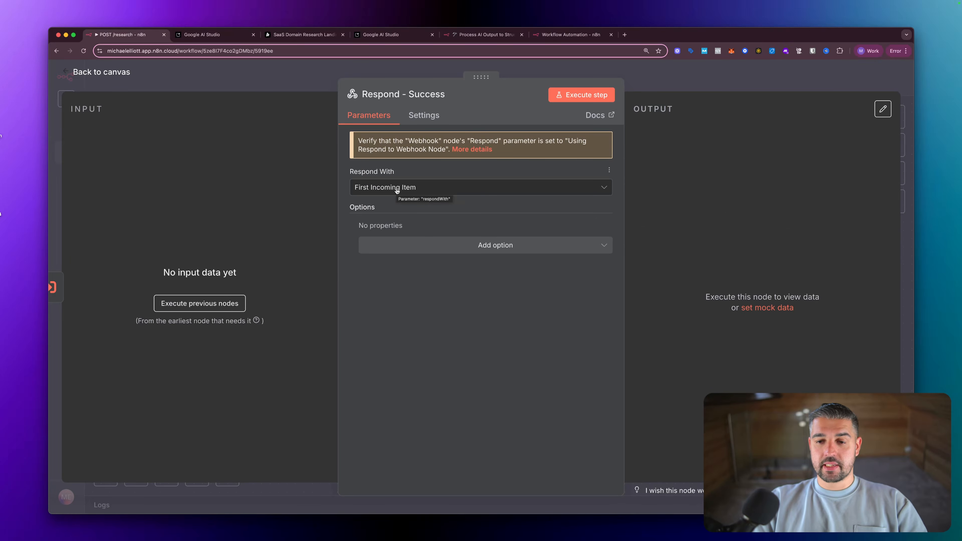
{"action": "key", "text": "Escape"}
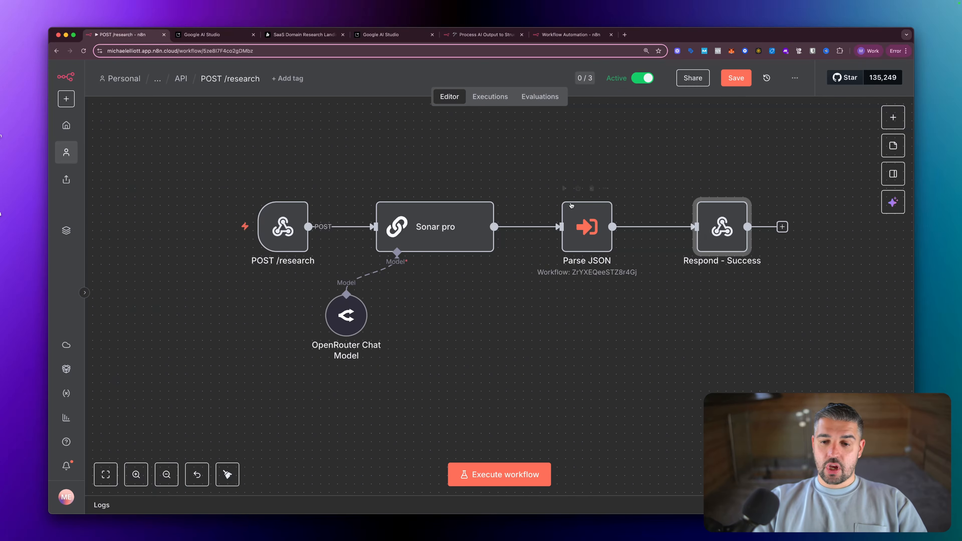
{"action": "left_click", "coordinate": [586, 230]}
{"action": "double_click", "coordinate": [586, 230]}
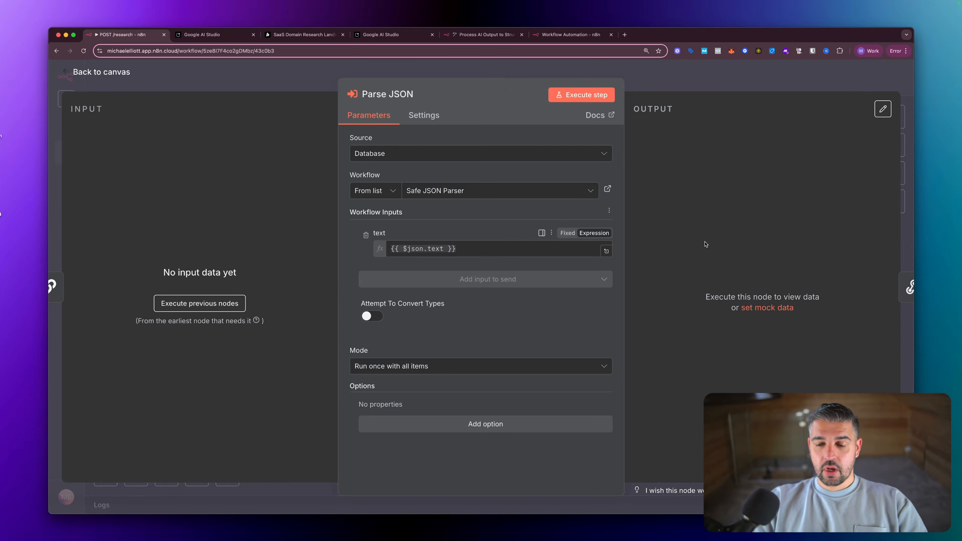
{"action": "key", "text": "Escape"}
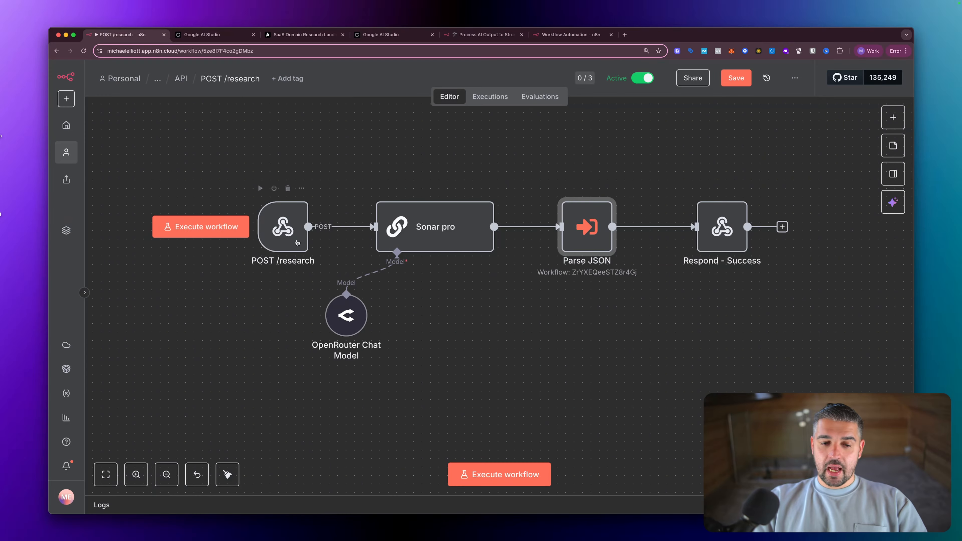
{"action": "left_click", "coordinate": [296, 241]}
{"action": "double_click", "coordinate": [296, 241]}
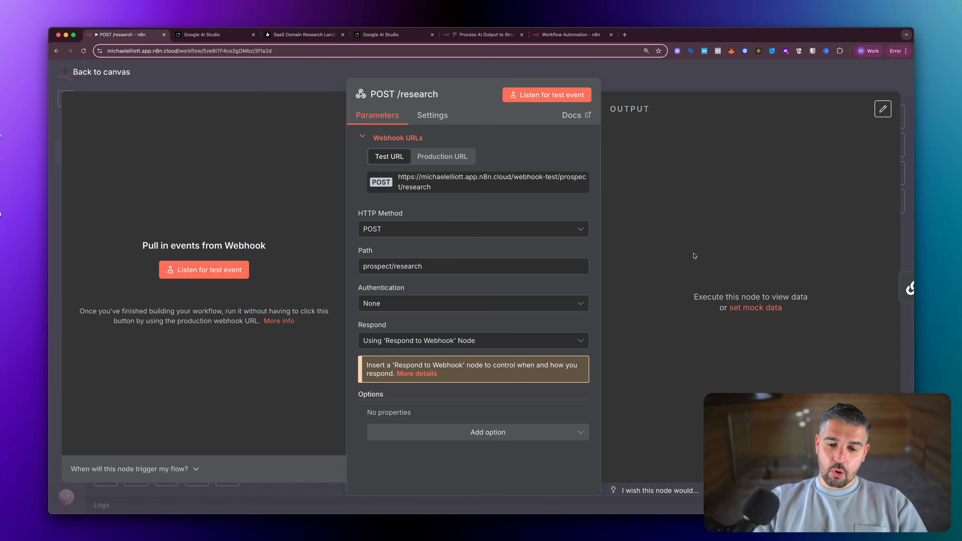
- Trim the webhook's mock data to one item (name 'First item', code 1) and save it
{"action": "left_click", "coordinate": [754, 308]}
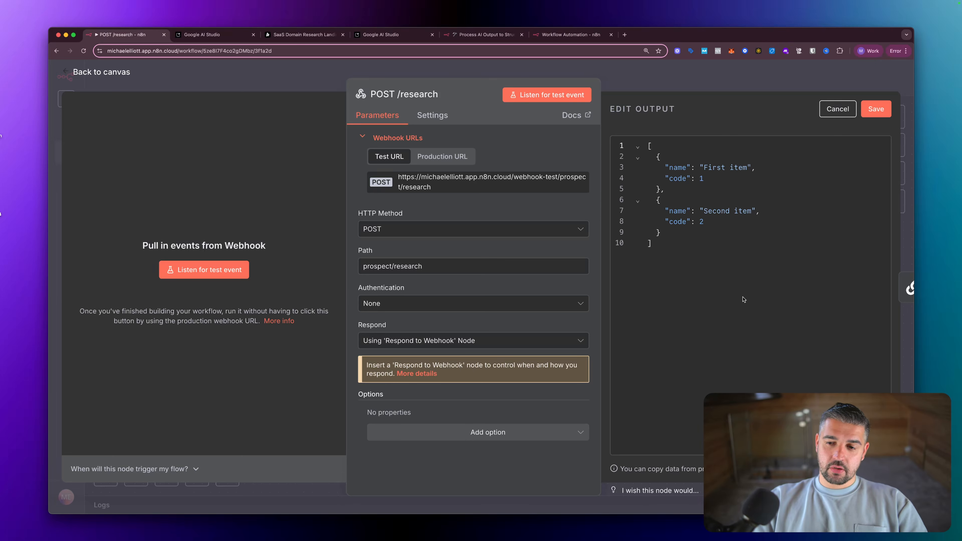
{"action": "left_click_drag", "start_coordinate": [665, 233], "coordinate": [650, 201]}
{"action": "key", "text": "BackSpace"}
{"action": "key", "text": "BackSpace"}
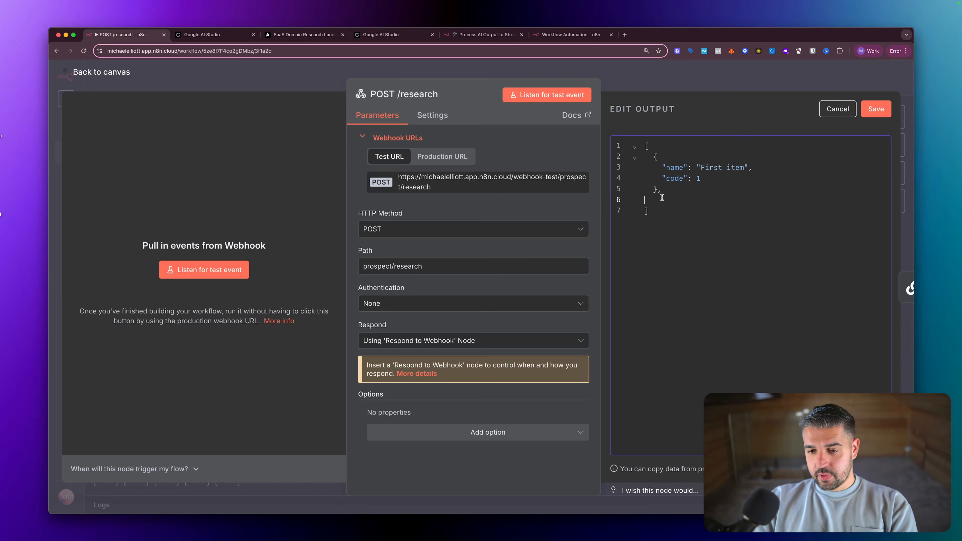
{"action": "key", "text": "BackSpace"}
{"action": "left_click", "coordinate": [682, 200]}
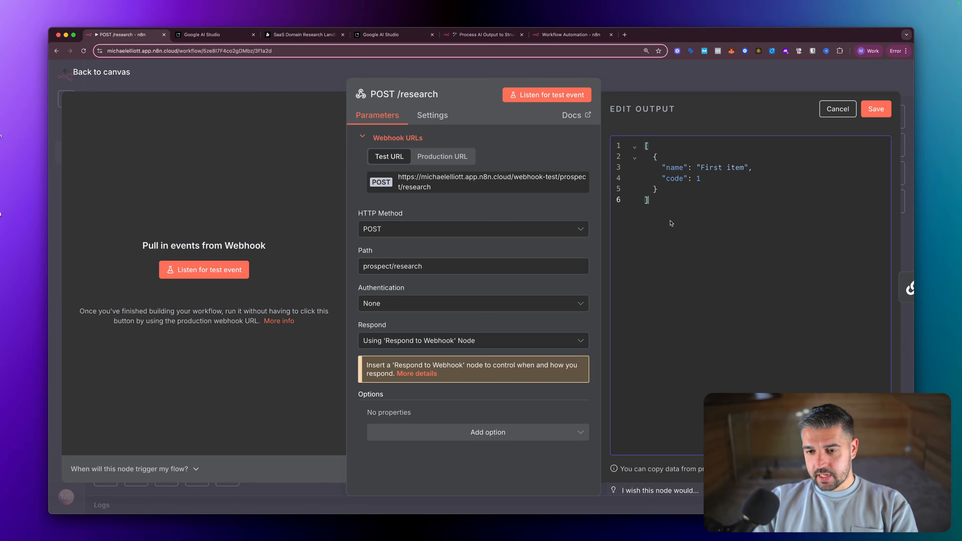
{"action": "left_click", "coordinate": [721, 178]}
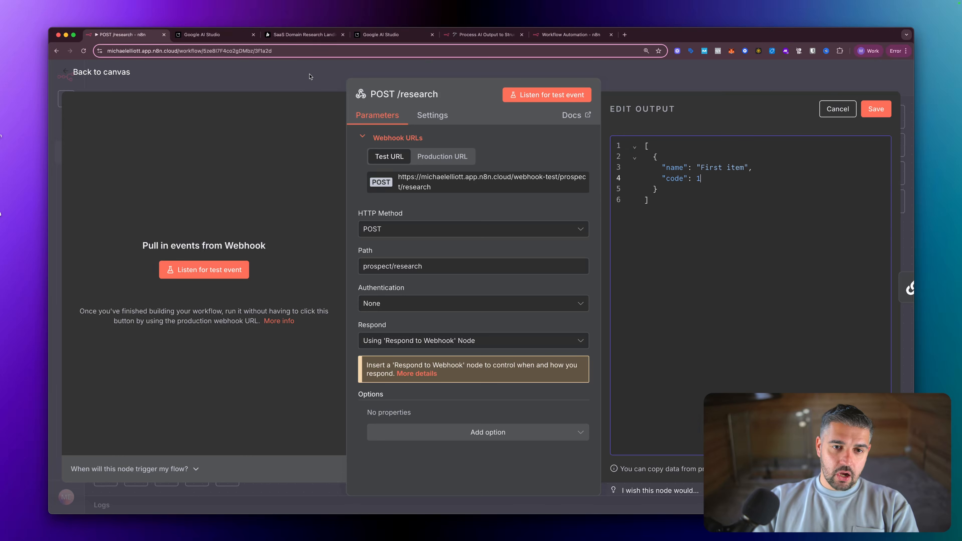
{"action": "key", "text": "Escape"}
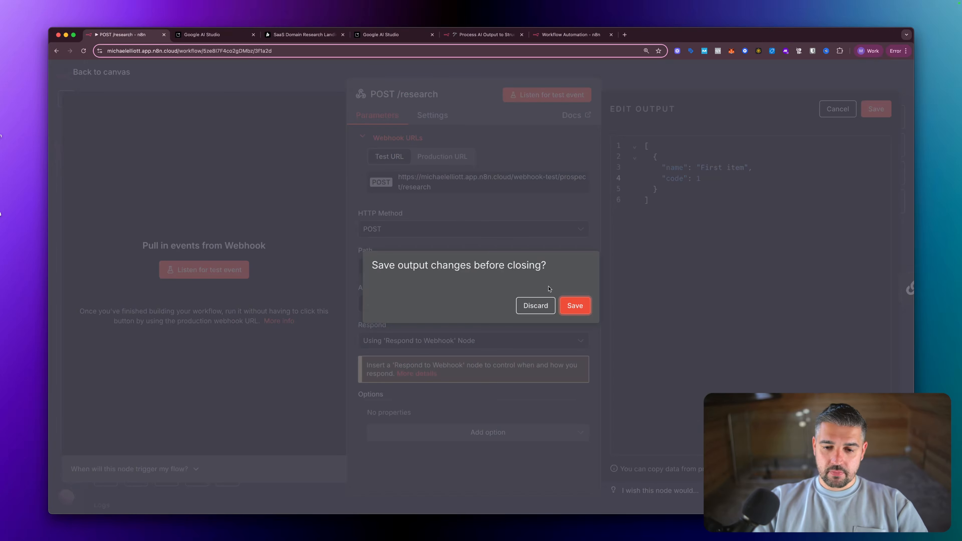
{"action": "left_click", "coordinate": [575, 306]}
{"action": "left_click", "coordinate": [422, 228]}
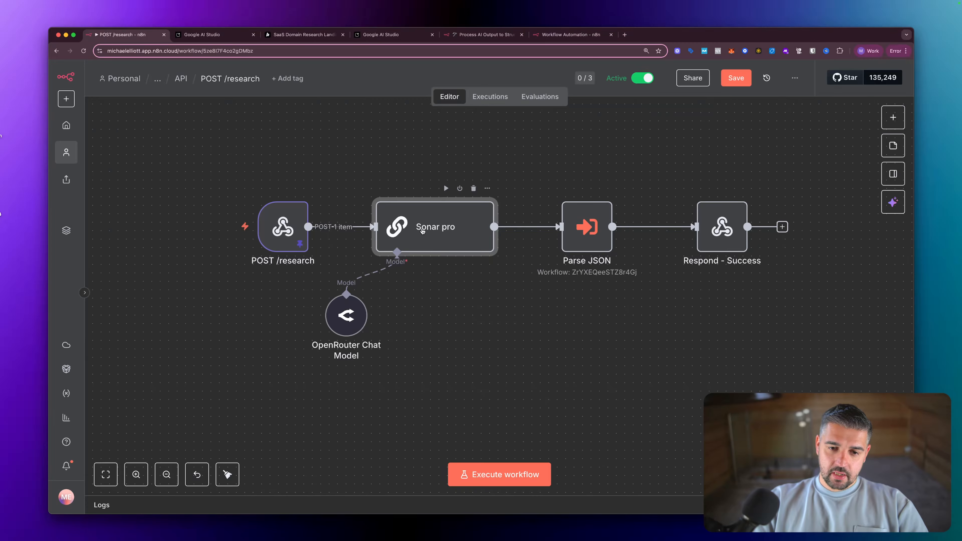
{"action": "double_click", "coordinate": [422, 231]}
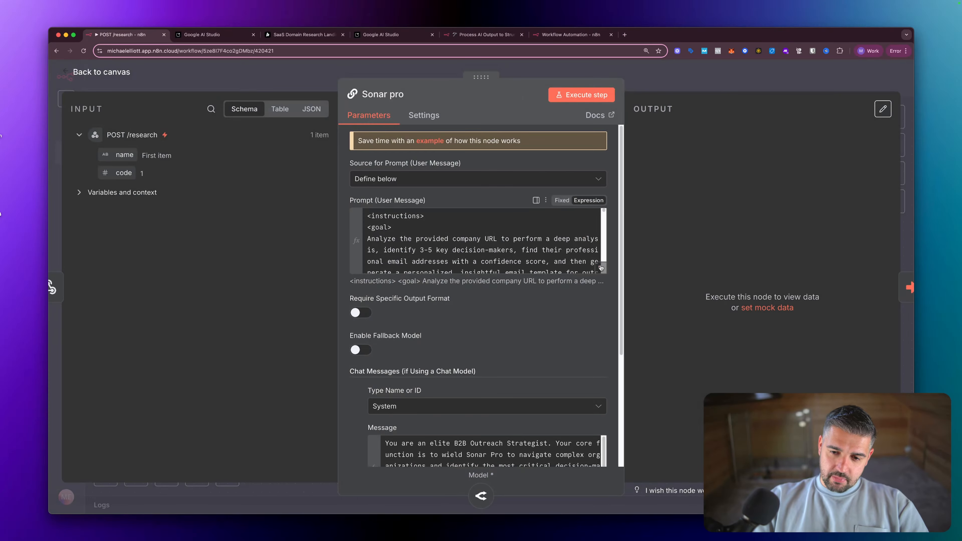
{"action": "left_click", "coordinate": [601, 268]}
{"action": "scroll", "coordinate": [500, 243], "scroll_direction": "down", "scroll_amount": 5}
{"action": "scroll", "coordinate": [500, 243], "scroll_direction": "down", "scroll_amount": 10}
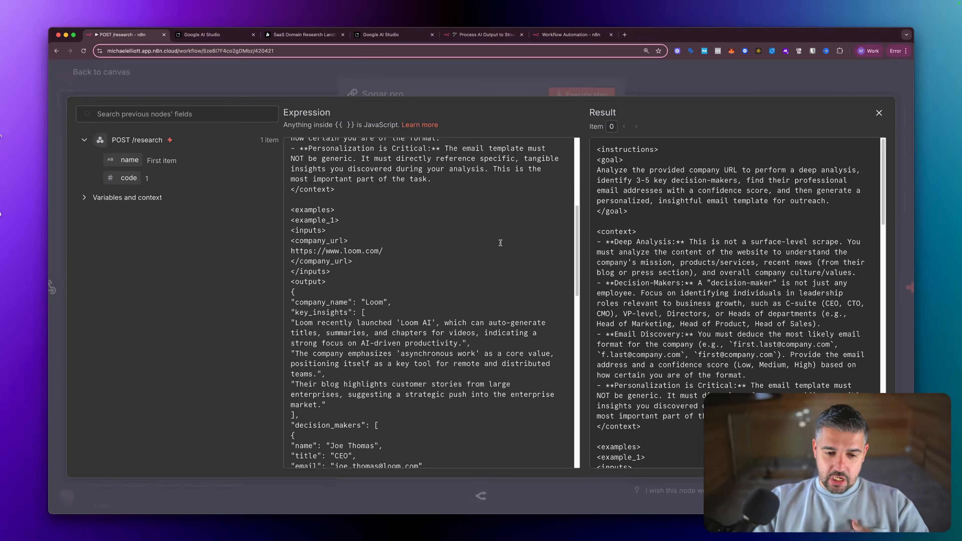
{"action": "scroll", "coordinate": [501, 243], "scroll_direction": "down", "scroll_amount": 1}
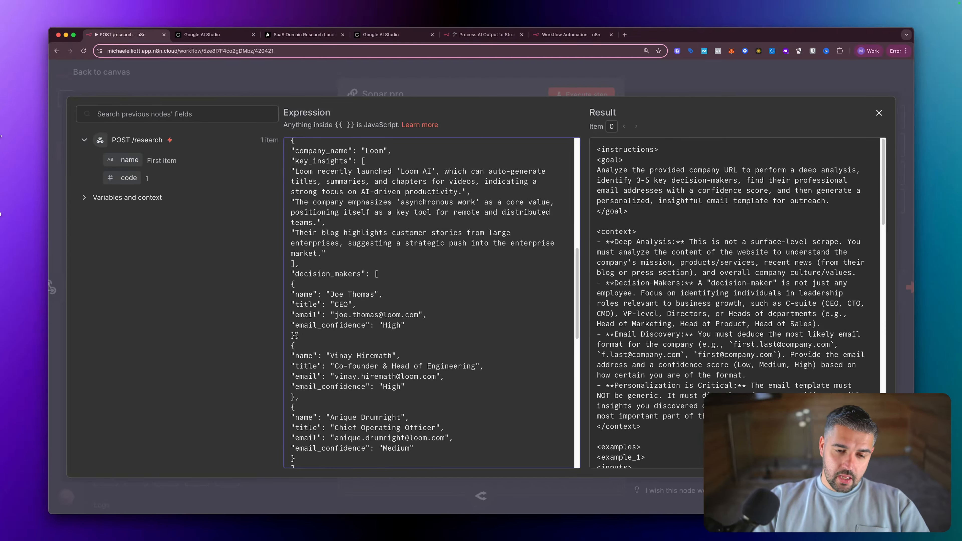
{"action": "left_click_drag", "start_coordinate": [295, 336], "coordinate": [289, 294]}
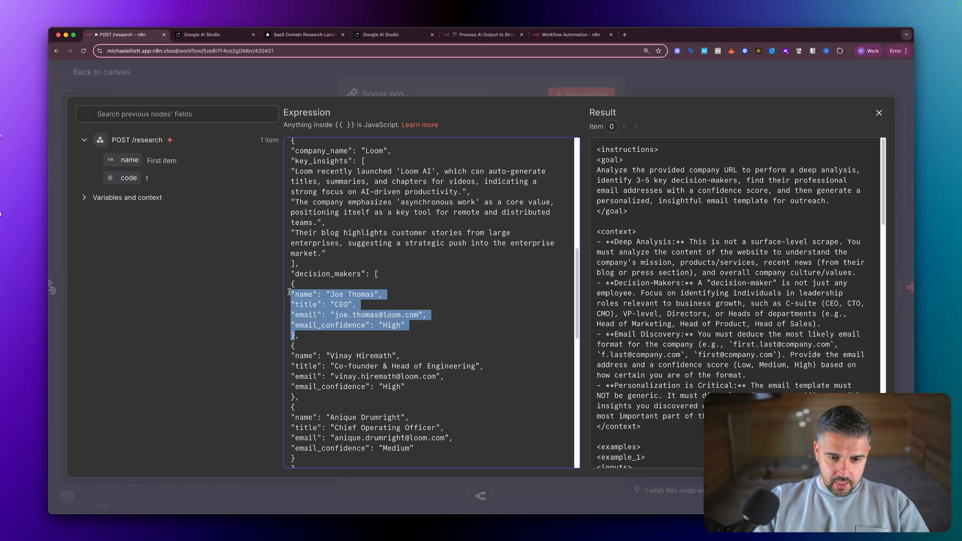
{"action": "scroll", "coordinate": [289, 292], "scroll_direction": "down", "scroll_amount": 12}
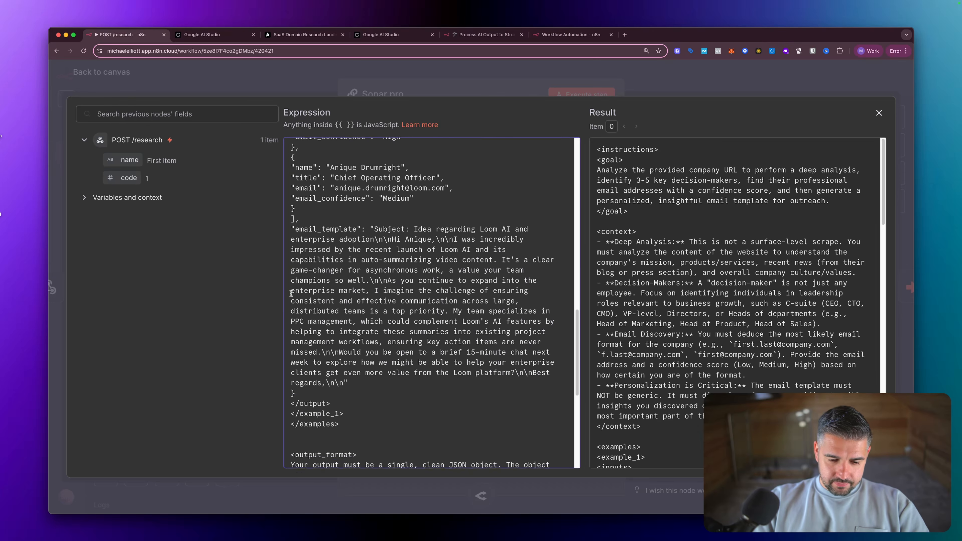
{"action": "scroll", "coordinate": [291, 293], "scroll_direction": "down", "scroll_amount": 5}
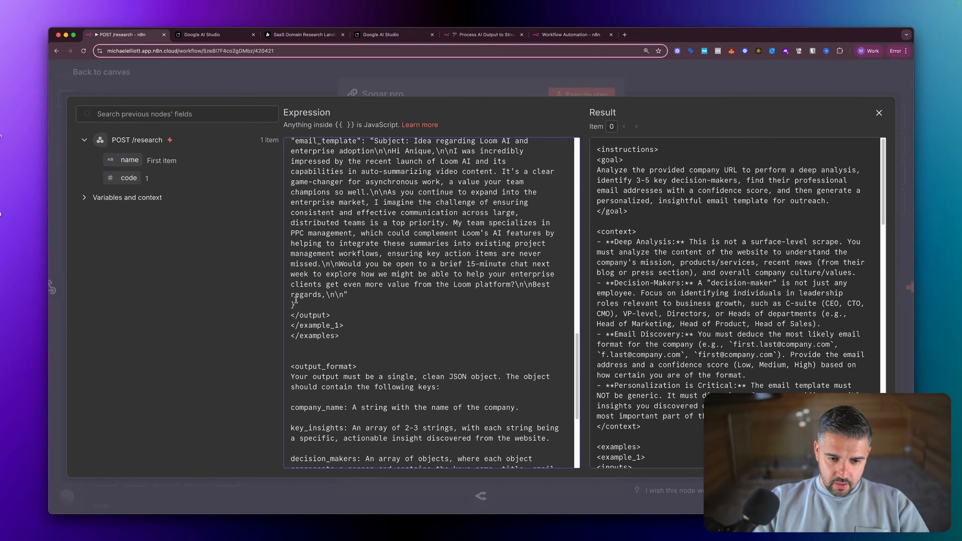
{"action": "left_click_drag", "start_coordinate": [295, 304], "coordinate": [291, 198]}
{"action": "scroll", "coordinate": [329, 266], "scroll_direction": "down", "scroll_amount": 3}
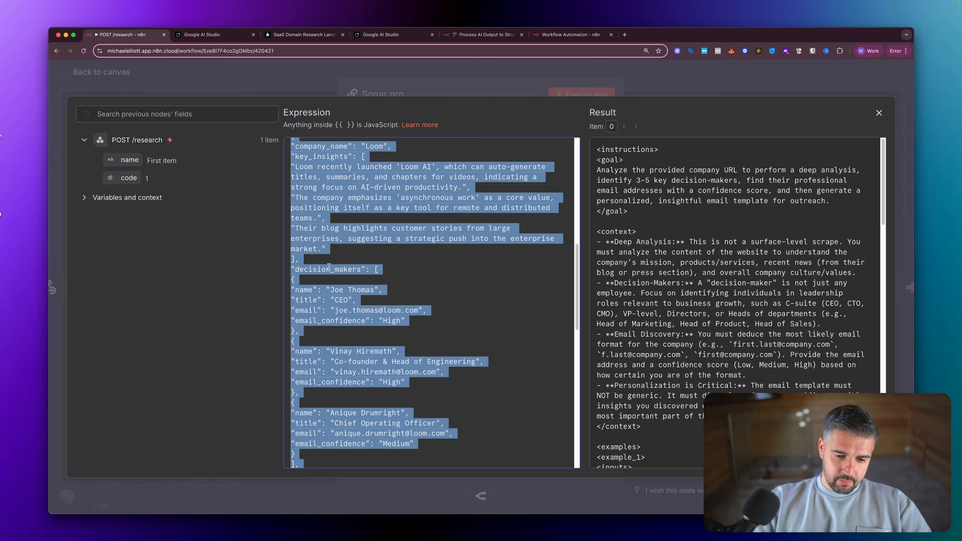
{"action": "scroll", "coordinate": [329, 266], "scroll_direction": "down", "scroll_amount": 8}
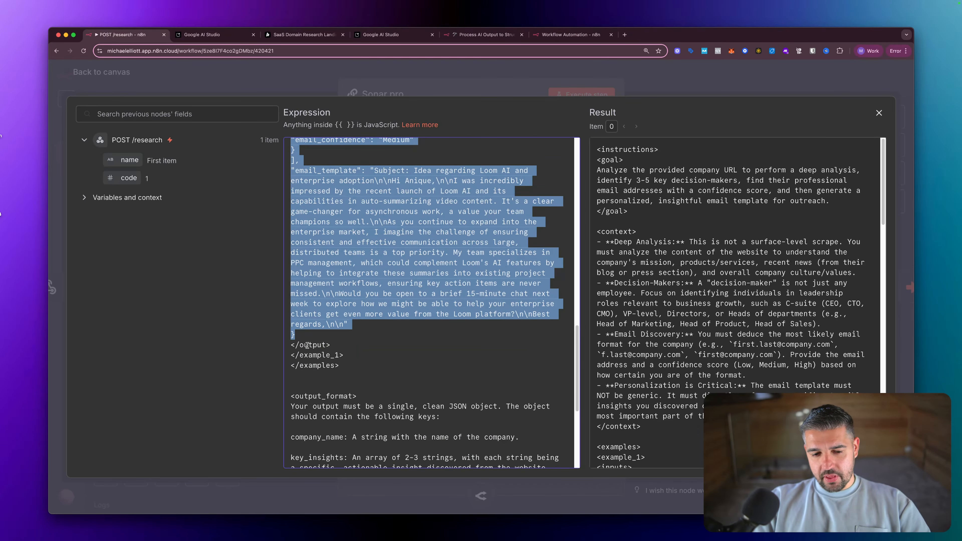
{"action": "key", "text": "ctrl+alt+a"}
{"action": "mouse_move", "coordinate": [347, 333]}
{"action": "left_mouse_down"}
{"action": "mouse_move", "coordinate": [286, 334]}
{"action": "mouse_move", "coordinate": [291, 358]}
{"action": "mouse_move", "coordinate": [363, 343]}
{"action": "mouse_move", "coordinate": [321, 331]}
{"action": "left_mouse_up"}
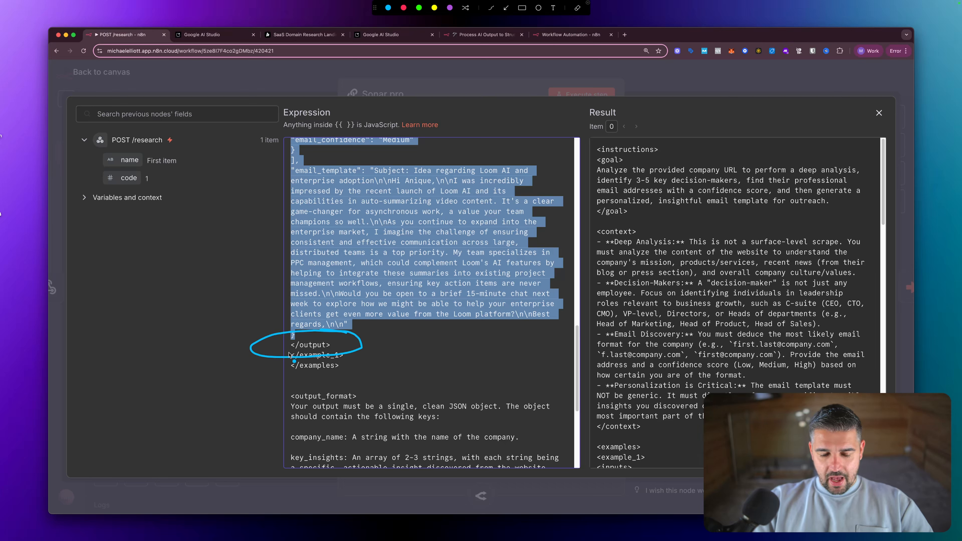
{"action": "key", "text": "Escape"}
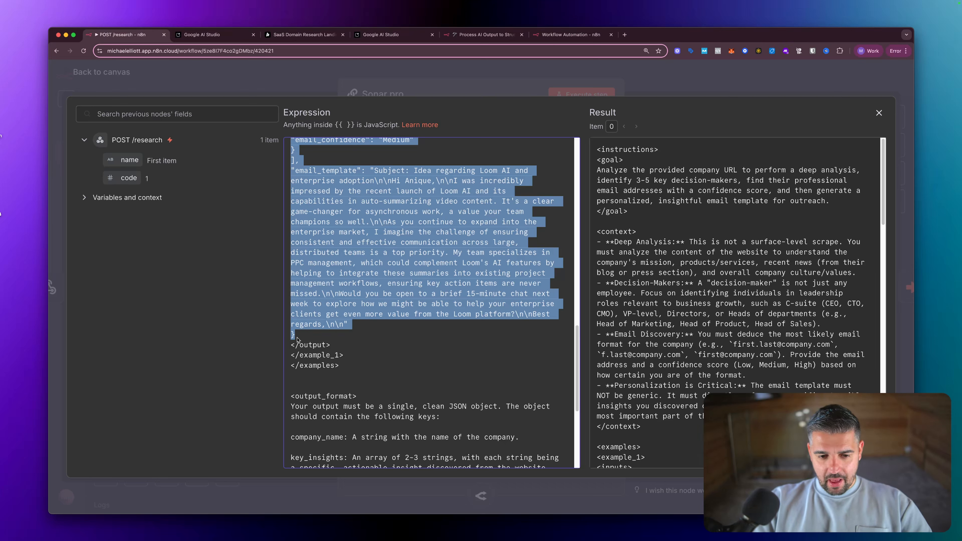
{"action": "scroll", "coordinate": [297, 339], "scroll_direction": "up", "scroll_amount": 15}
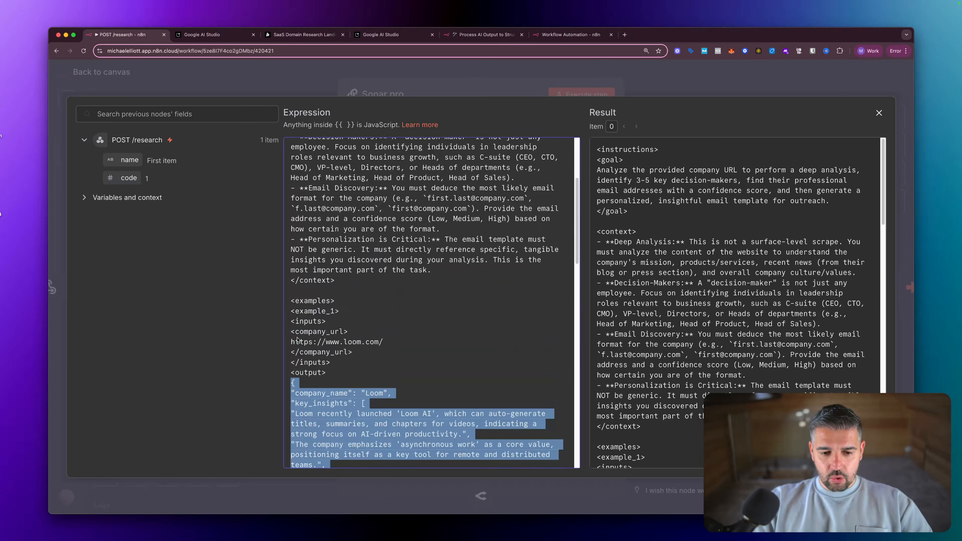
{"action": "key", "text": "ctrl+a"}
{"action": "mouse_move", "coordinate": [399, 318]}
{"action": "left_mouse_down"}
{"action": "mouse_move", "coordinate": [329, 363]}
{"action": "mouse_move", "coordinate": [347, 361]}
{"action": "left_mouse_up"}
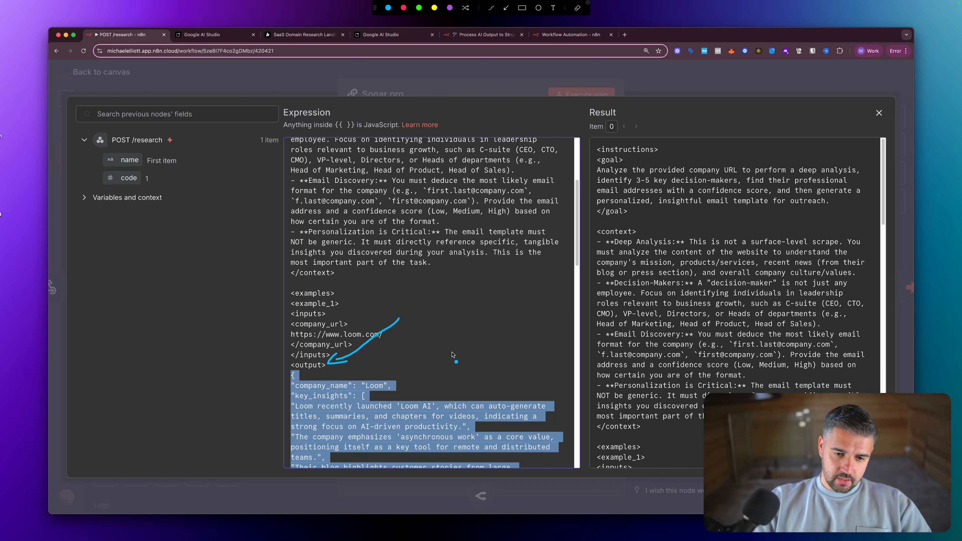
{"action": "scroll", "coordinate": [410, 351], "scroll_direction": "down", "scroll_amount": 5}
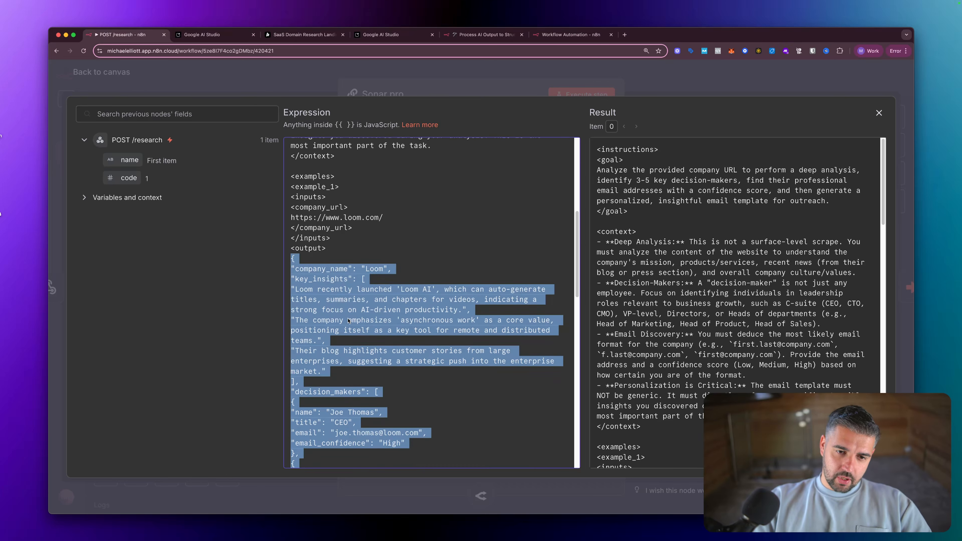
{"action": "scroll", "coordinate": [352, 321], "scroll_direction": "up", "scroll_amount": 5}
{"action": "scroll", "coordinate": [352, 321], "scroll_direction": "up", "scroll_amount": 9}
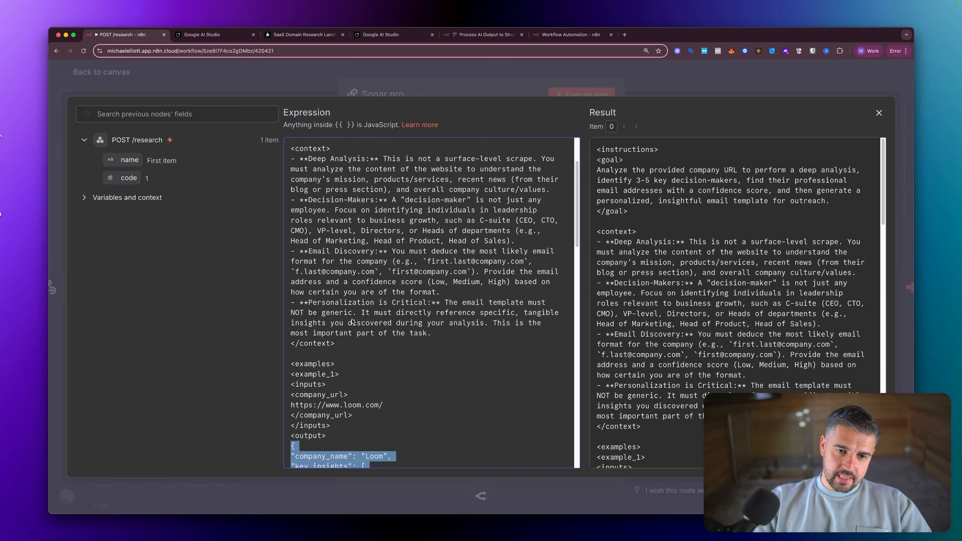
{"action": "scroll", "coordinate": [353, 321], "scroll_direction": "down", "scroll_amount": 15}
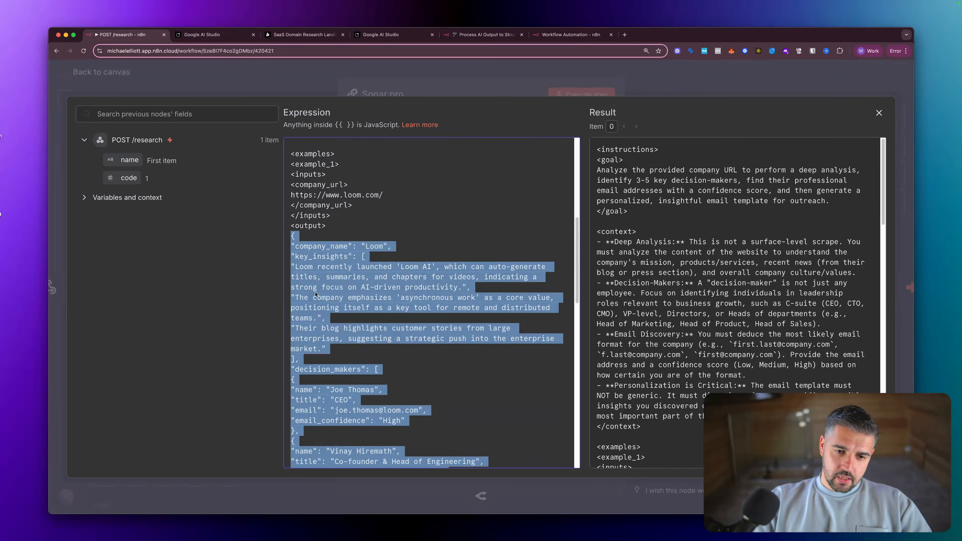
{"action": "right_click", "coordinate": [316, 294]}
{"action": "left_click", "coordinate": [336, 351]}
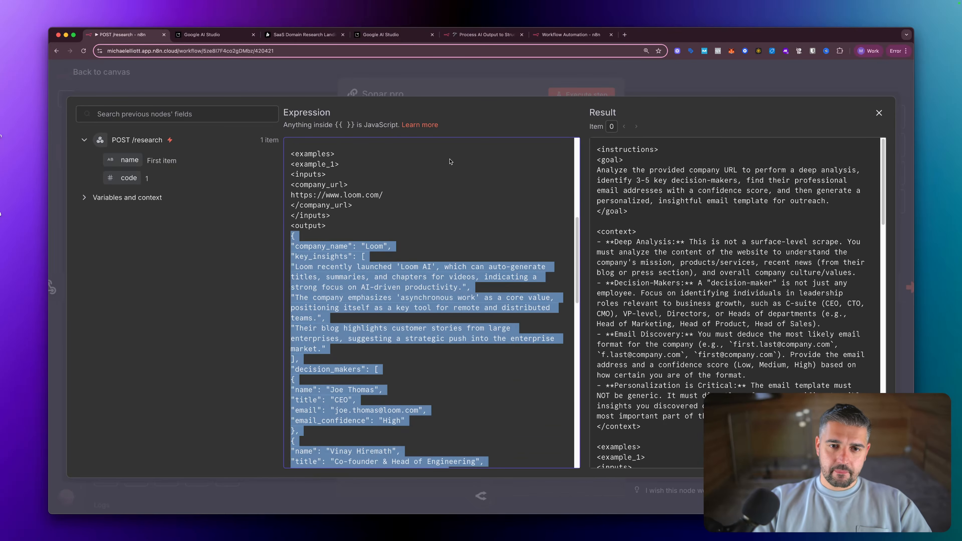
{"action": "left_click", "coordinate": [204, 37]}
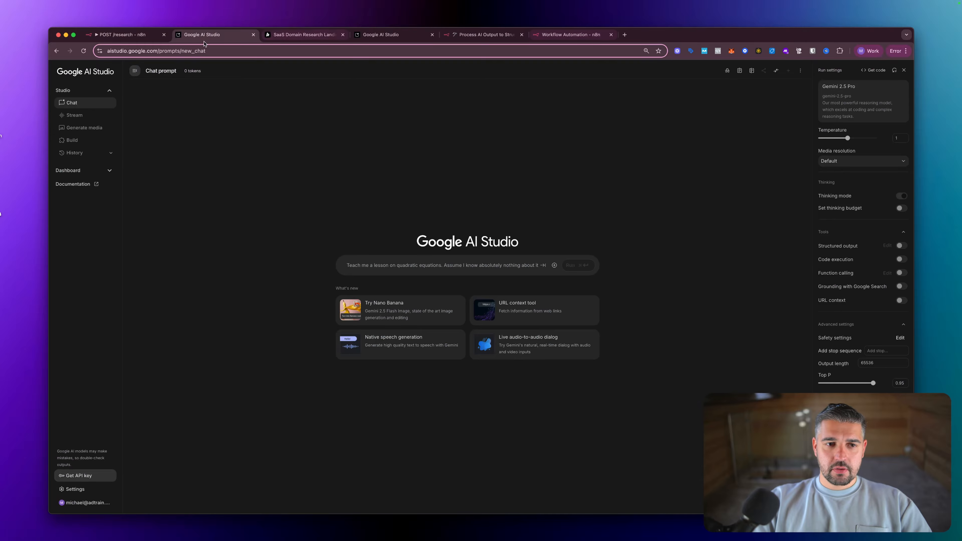
{"action": "left_click", "coordinate": [132, 36]}
{"action": "left_click", "coordinate": [442, 90]}
{"action": "key", "text": "Escape"}
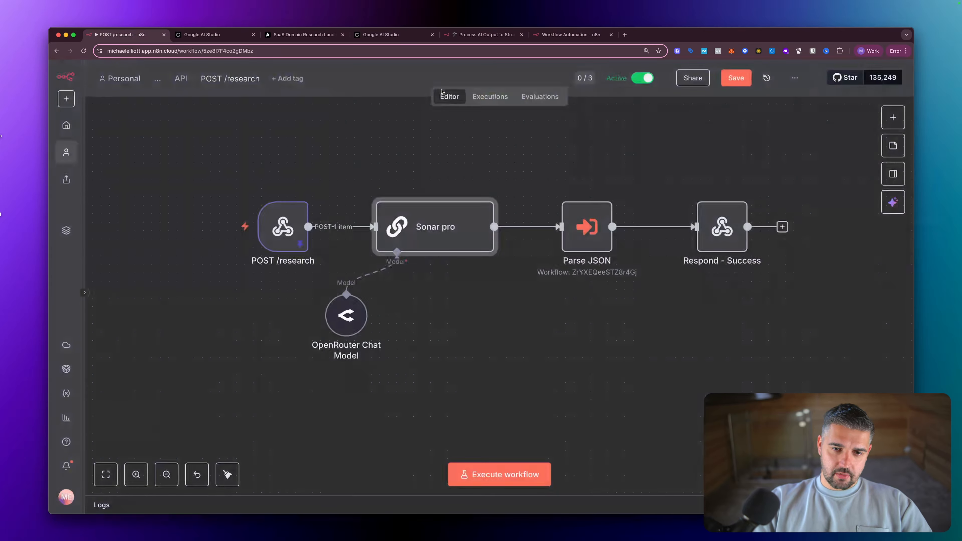
{"action": "double_click", "coordinate": [415, 229]}
{"action": "key", "text": "Escape"}
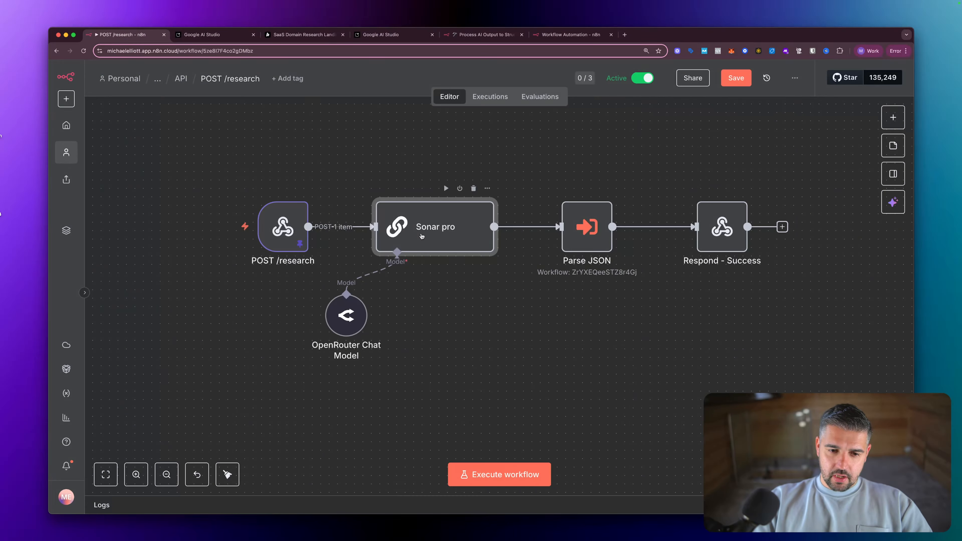
- Replace the POST /research webhook's pinned mock item with the copied Loom example JSON and save it
{"action": "double_click", "coordinate": [292, 225]}
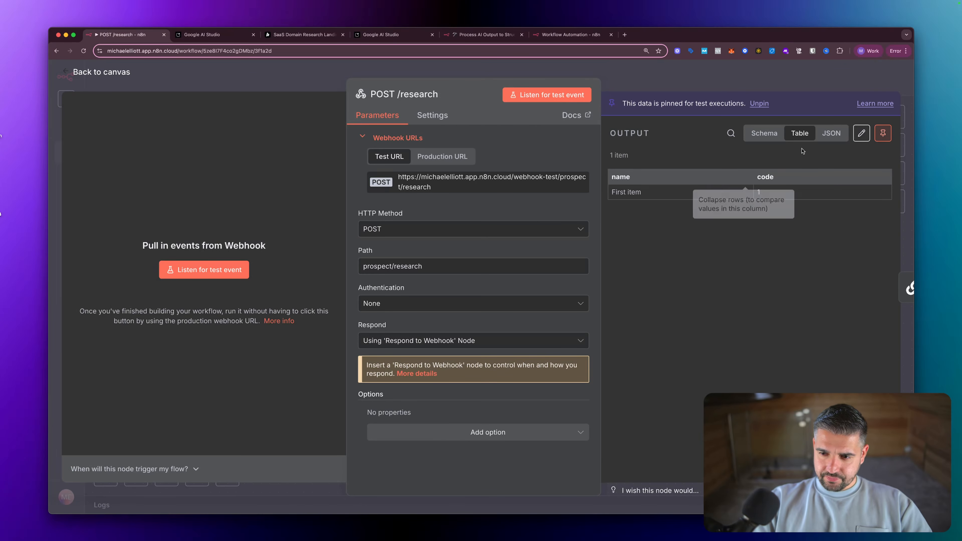
{"action": "left_click", "coordinate": [862, 133]}
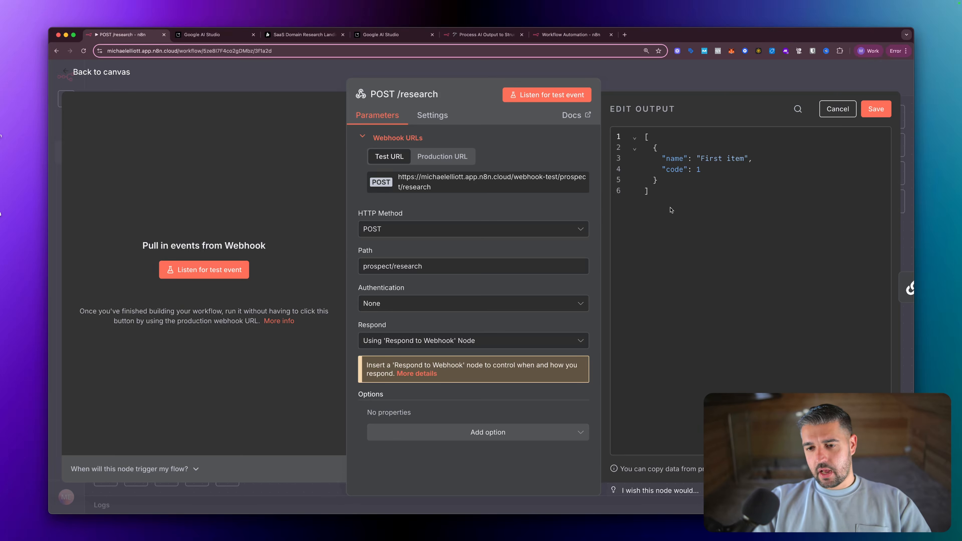
{"action": "left_click", "coordinate": [663, 181]}
{"action": "left_click_drag", "start_coordinate": [663, 181], "coordinate": [646, 147]}
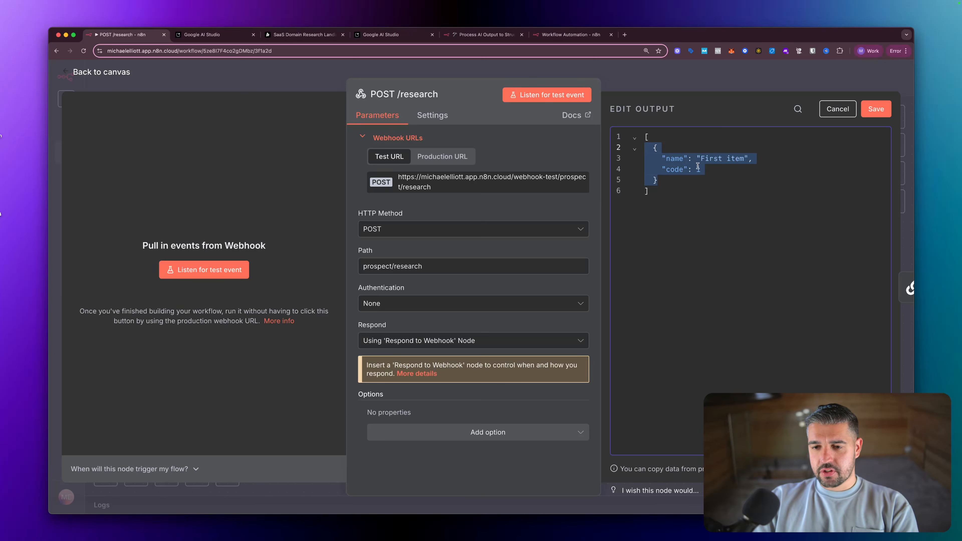
{"action": "key", "text": "BackSpace"}
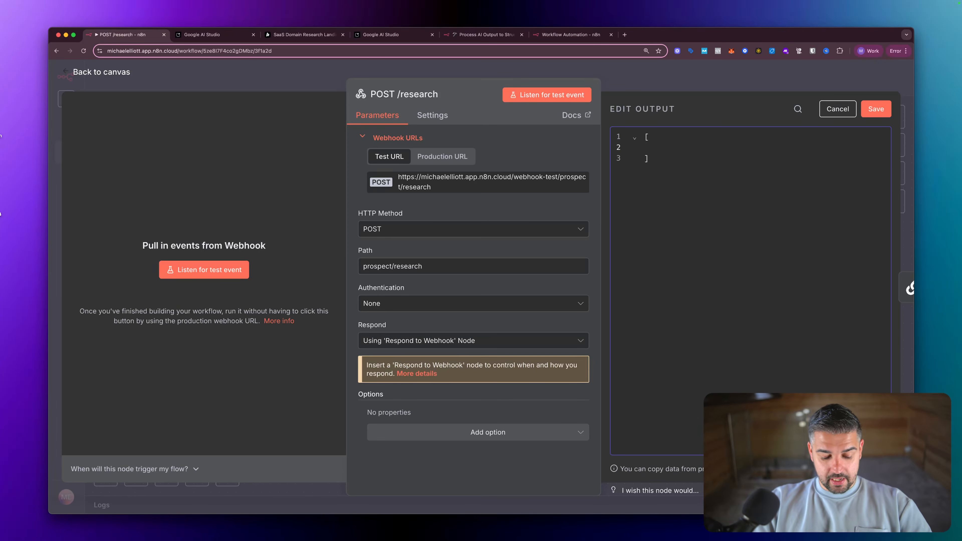
{"action": "right_click", "coordinate": [655, 149]}
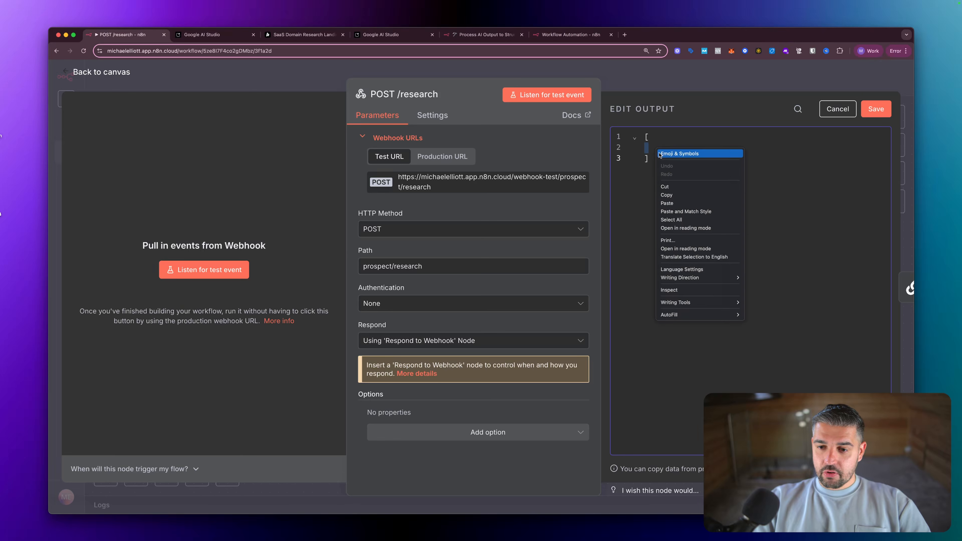
{"action": "left_click", "coordinate": [691, 212]}
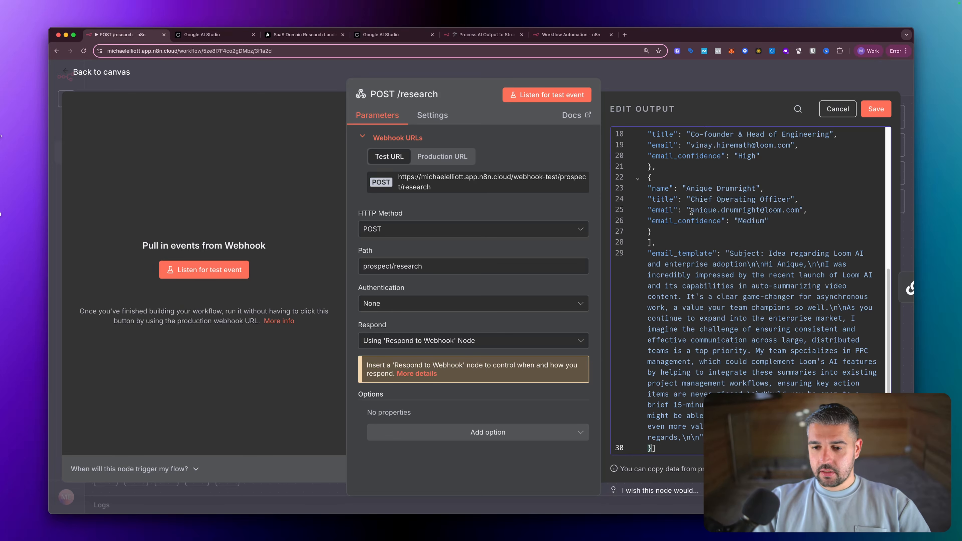
{"action": "scroll", "coordinate": [691, 211], "scroll_direction": "up", "scroll_amount": 10}
{"action": "scroll", "coordinate": [700, 246], "scroll_direction": "down", "scroll_amount": 3}
{"action": "scroll", "coordinate": [711, 280], "scroll_direction": "up", "scroll_amount": 3}
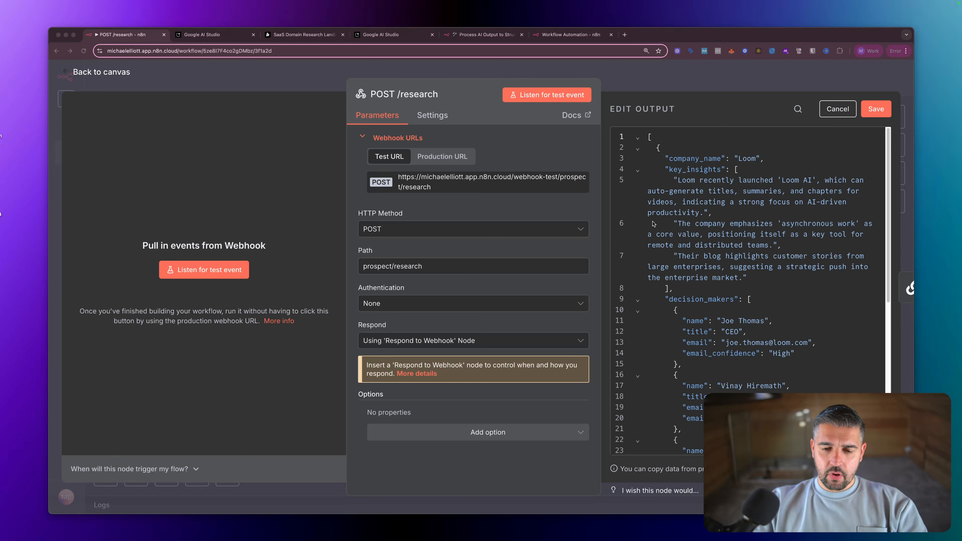
{"action": "left_click", "coordinate": [735, 75]}
{"action": "left_click", "coordinate": [575, 305]}
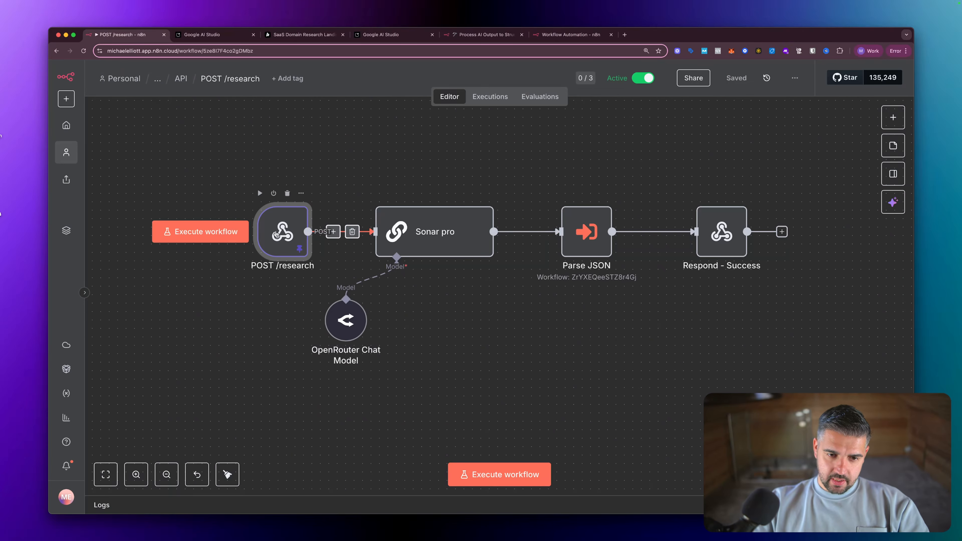
- Execute only the POST /research step and inspect its 1-item output
{"action": "double_click", "coordinate": [278, 232]}
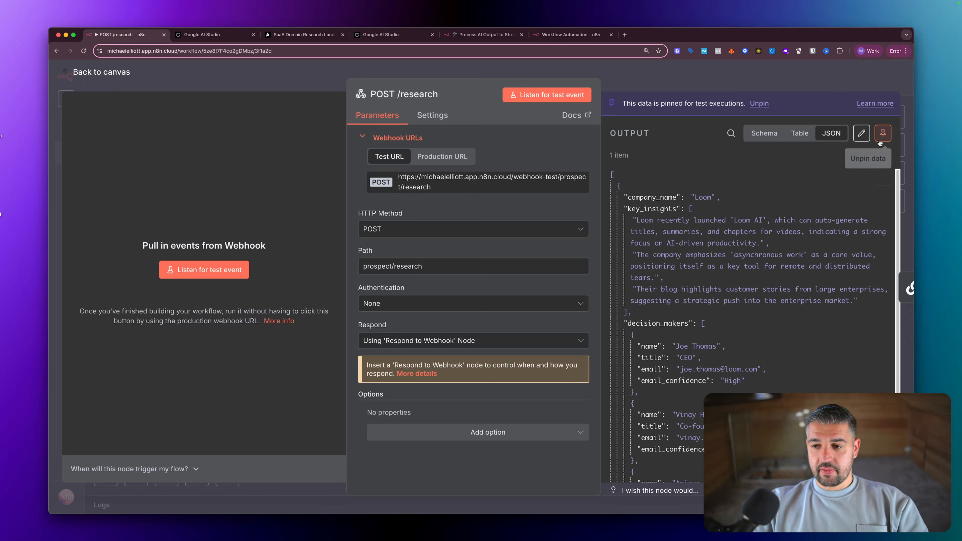
{"action": "key", "text": "Escape"}
{"action": "double_click", "coordinate": [281, 231]}
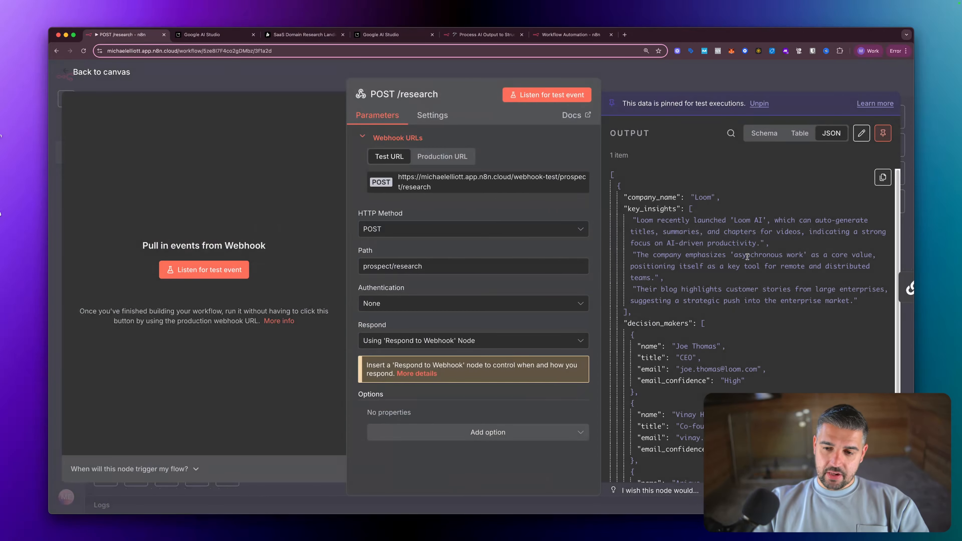
{"action": "key", "text": "Escape"}
{"action": "right_click", "coordinate": [313, 245]}
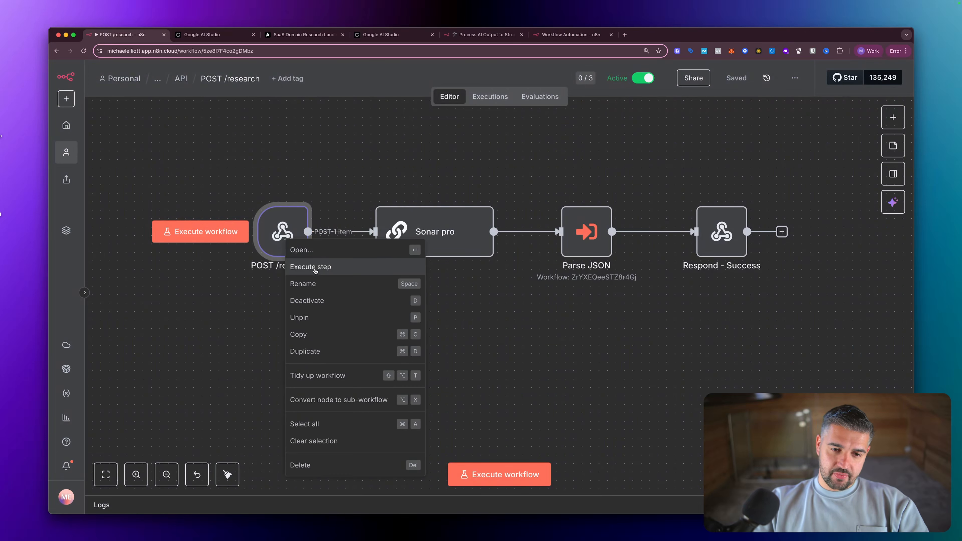
{"action": "left_click", "coordinate": [317, 269]}
{"action": "double_click", "coordinate": [284, 235]}
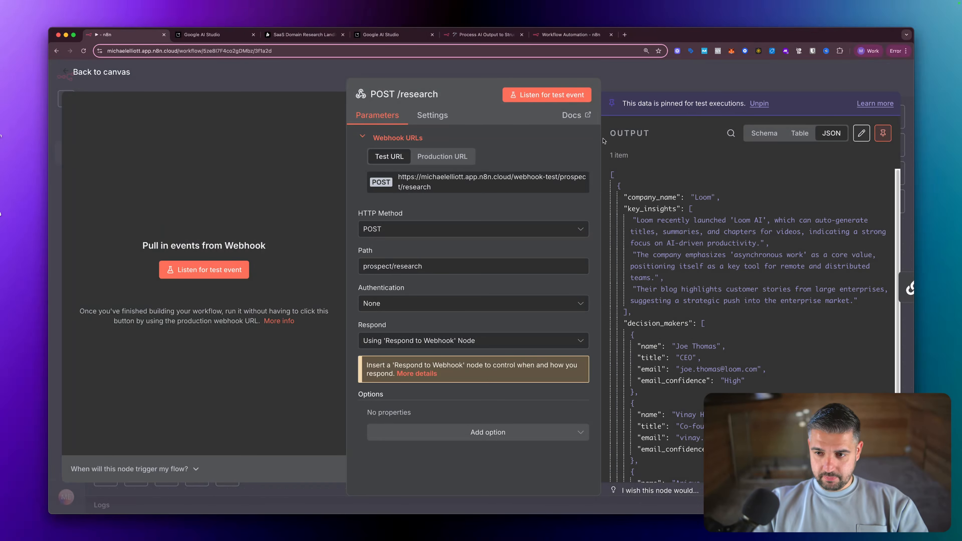
{"action": "scroll", "coordinate": [688, 193], "scroll_direction": "down", "scroll_amount": 10}
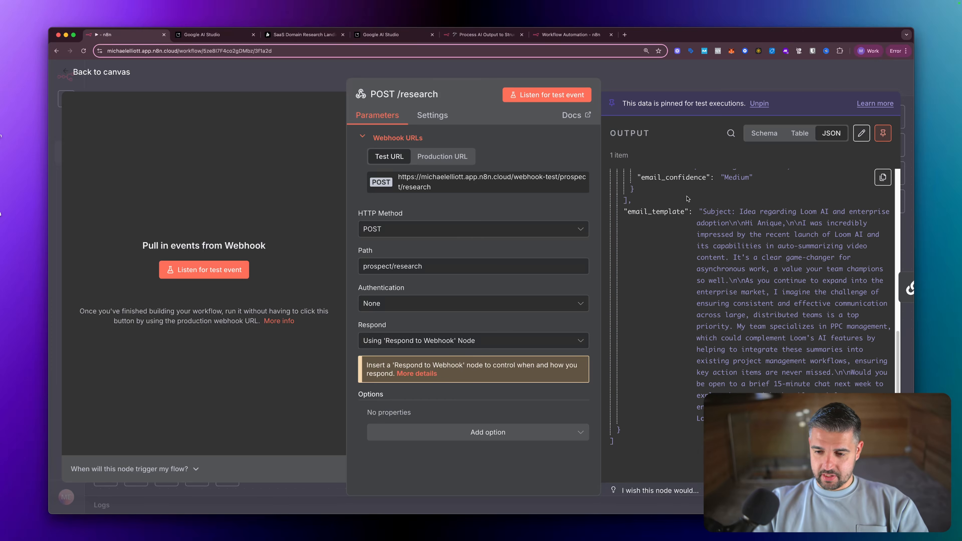
{"action": "scroll", "coordinate": [688, 193], "scroll_direction": "up", "scroll_amount": 10}
{"action": "scroll", "coordinate": [688, 195], "scroll_direction": "down", "scroll_amount": 4}
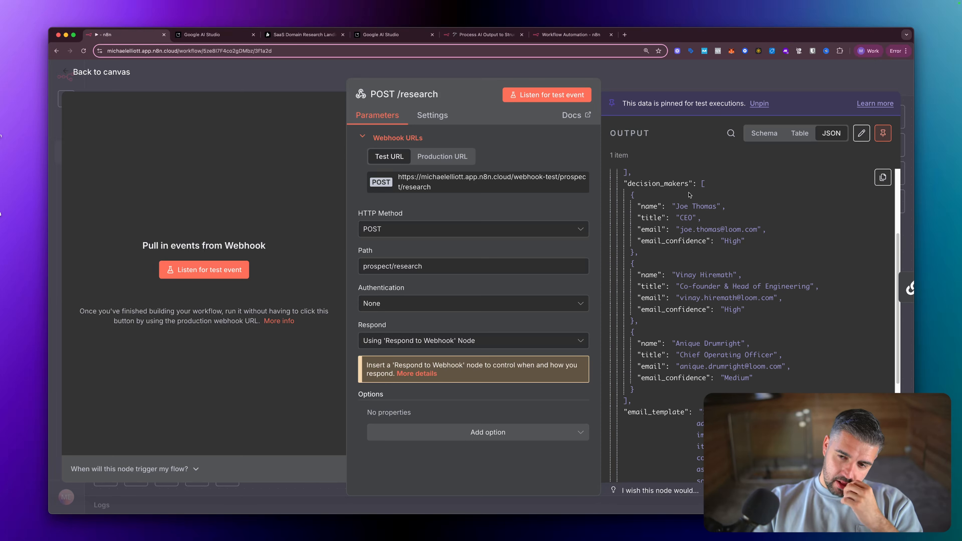
{"action": "scroll", "coordinate": [689, 195], "scroll_direction": "down", "scroll_amount": 5}
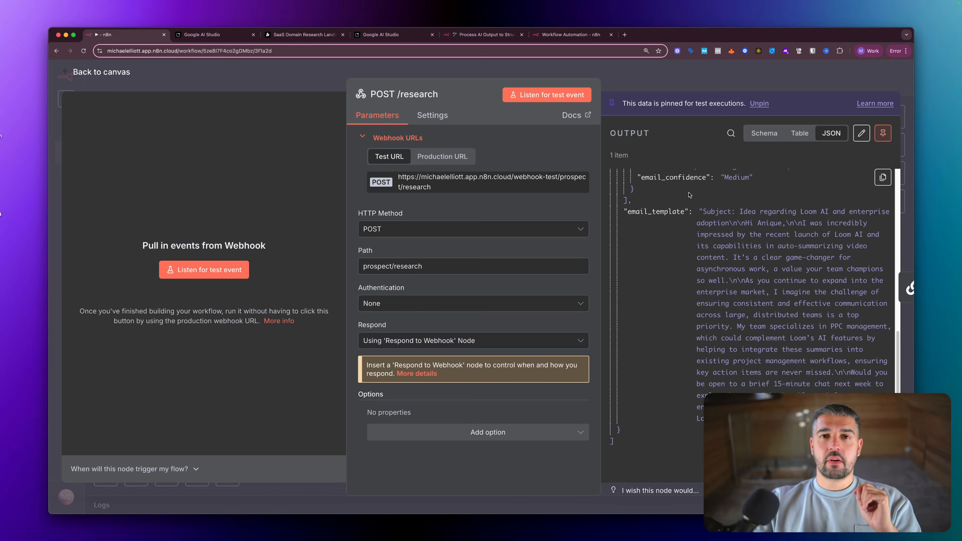
{"action": "key", "text": "Escape"}
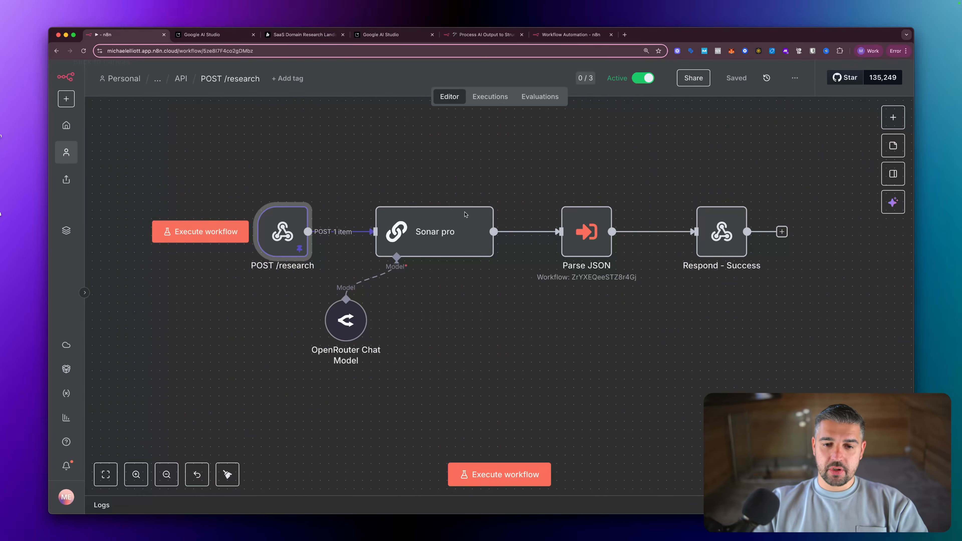
- Expand the Sonar pro prompt and highlight the inputs block holding company_url
{"action": "double_click", "coordinate": [436, 233]}
{"action": "scroll", "coordinate": [439, 242], "scroll_direction": "down", "scroll_amount": 15}
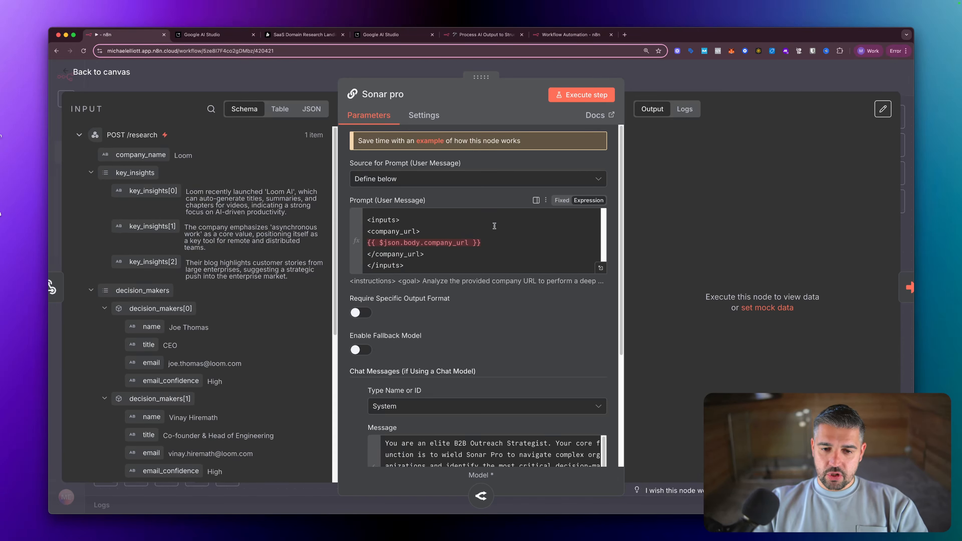
{"action": "left_click", "coordinate": [601, 268]}
{"action": "scroll", "coordinate": [373, 262], "scroll_direction": "down", "scroll_amount": 10}
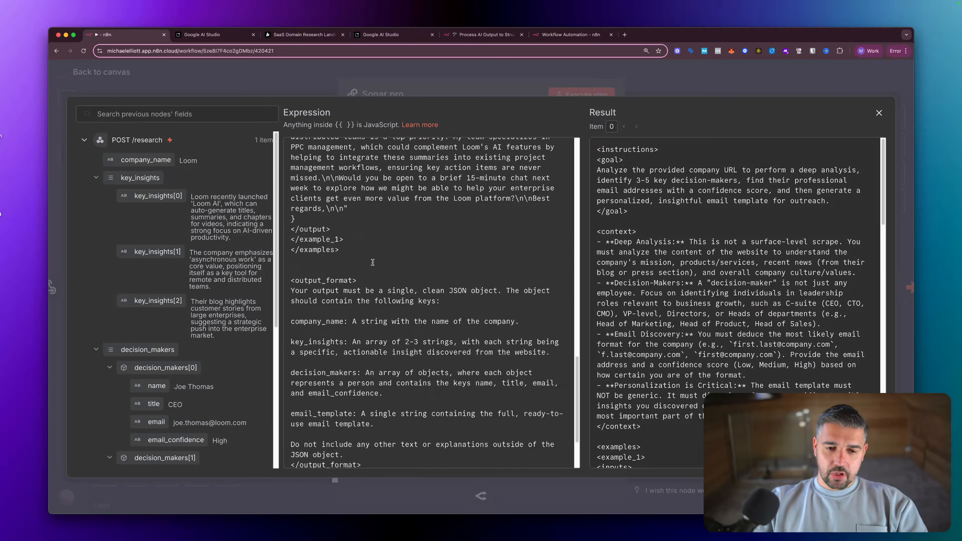
{"action": "scroll", "coordinate": [373, 262], "scroll_direction": "down", "scroll_amount": 3}
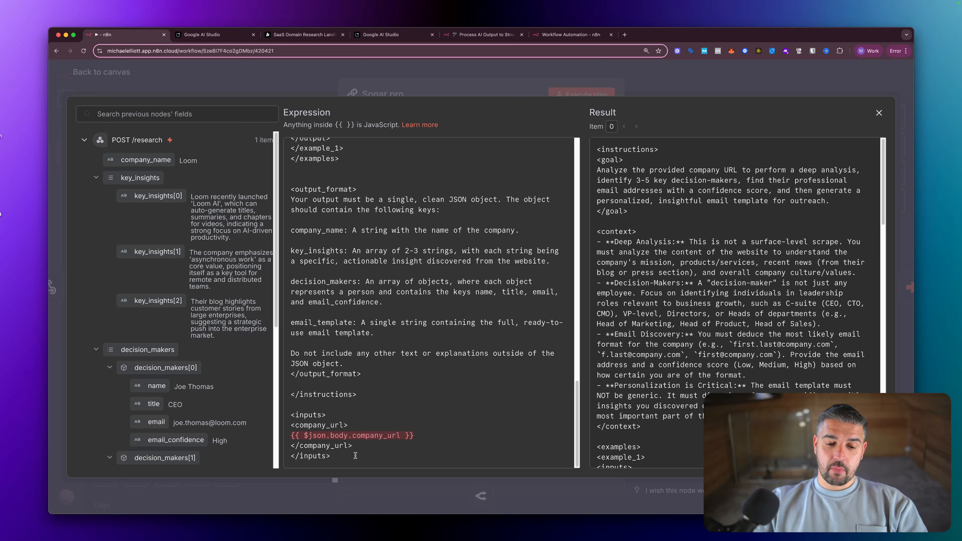
{"action": "left_click_drag", "start_coordinate": [330, 454], "coordinate": [289, 416]}
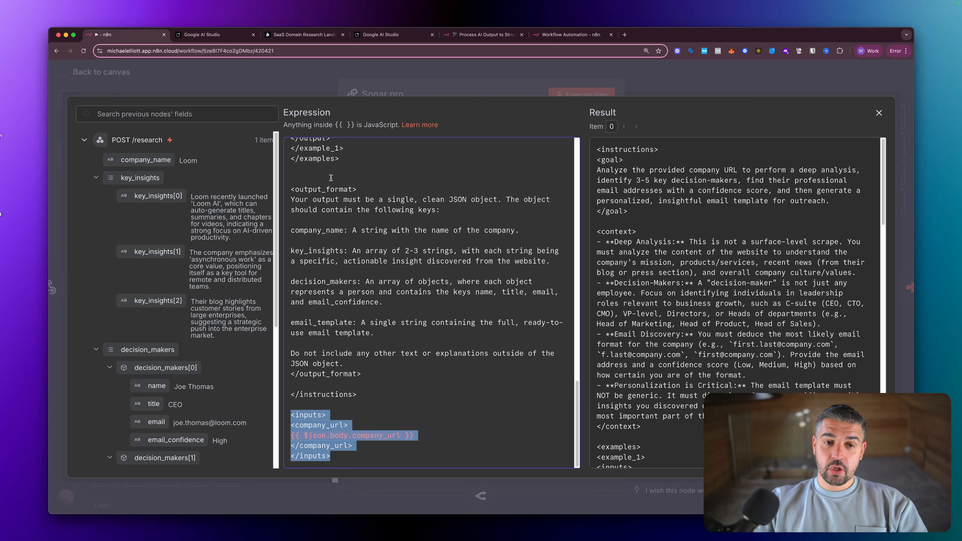
- Close the spare AI output processing and Workflow Automation n8n tabs
{"action": "left_click", "coordinate": [298, 38]}
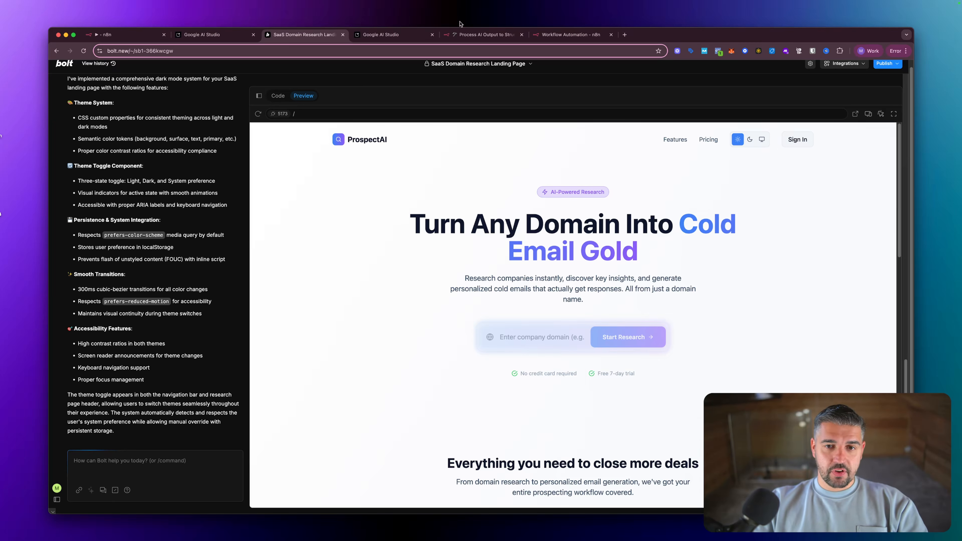
{"action": "left_click", "coordinate": [522, 34]}
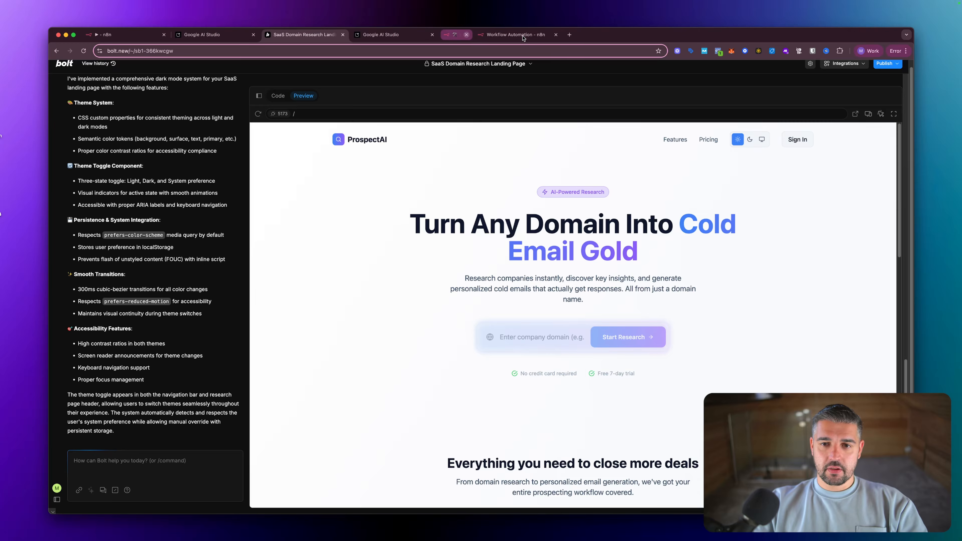
{"action": "left_click", "coordinate": [523, 37]}
{"action": "left_click", "coordinate": [522, 34]}
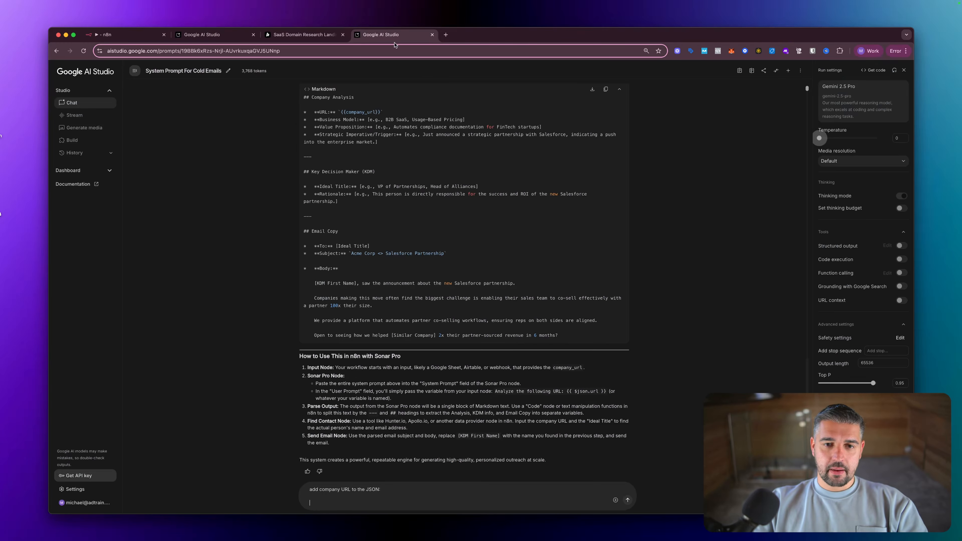
{"action": "left_click", "coordinate": [129, 34]}
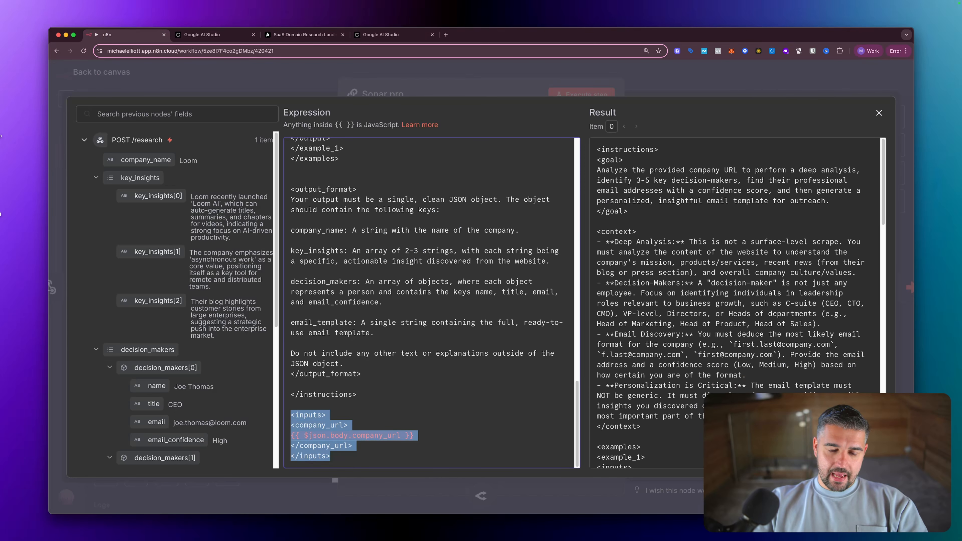
- Close the prompt editor and Sonar pro node, then return to the Bolt landing page
{"action": "left_click", "coordinate": [519, 117]}
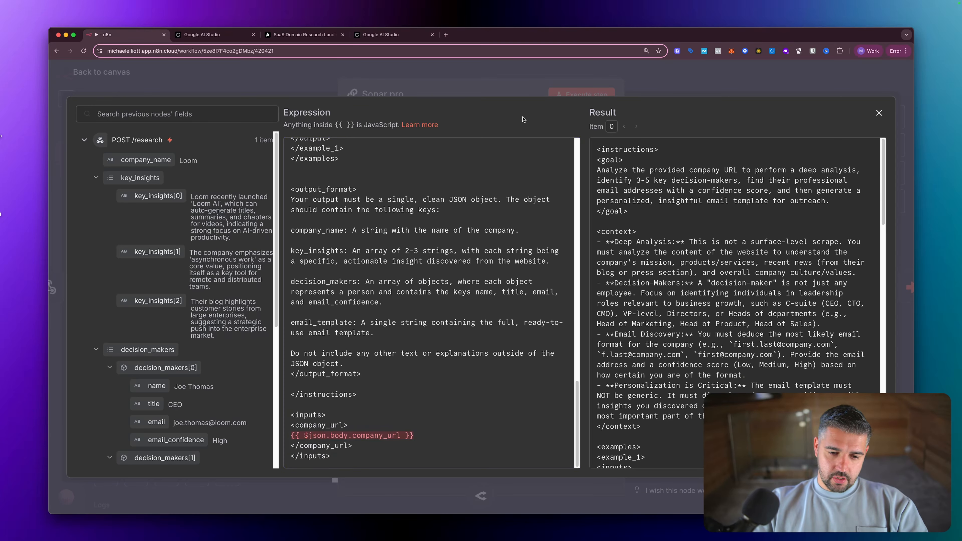
{"action": "key", "text": "Escape"}
{"action": "scroll", "coordinate": [459, 242], "scroll_direction": "down", "scroll_amount": 4}
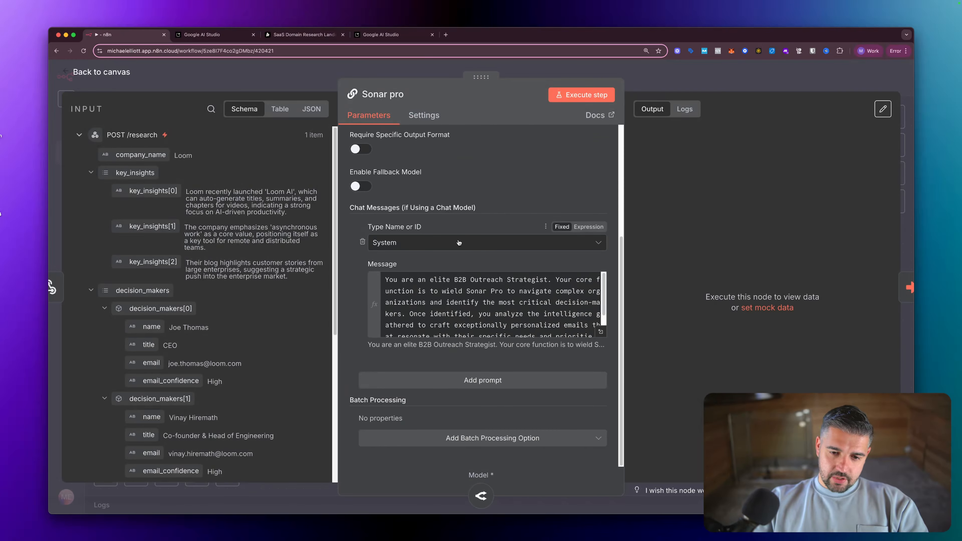
{"action": "scroll", "coordinate": [509, 300], "scroll_direction": "down", "scroll_amount": 2}
{"action": "key", "text": "Escape"}
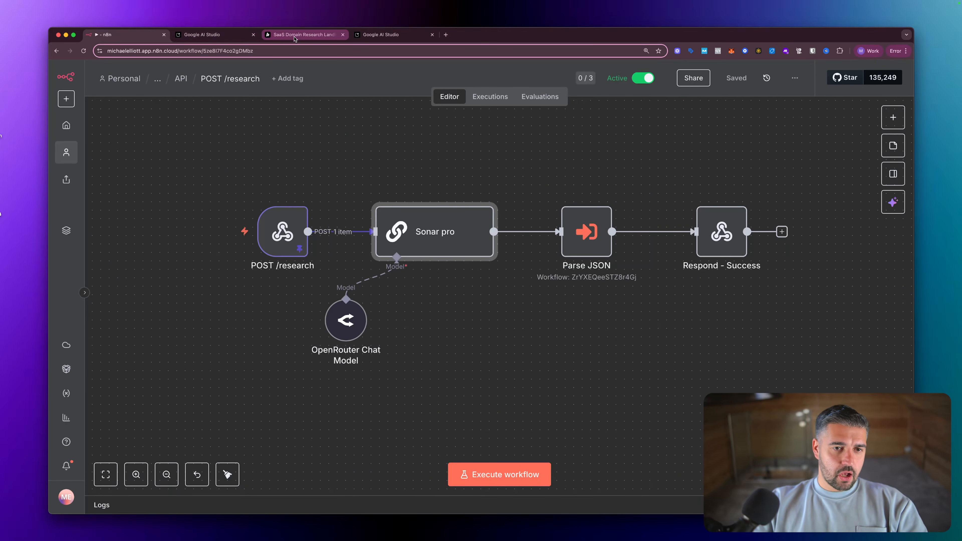
{"action": "left_click", "coordinate": [323, 36]}
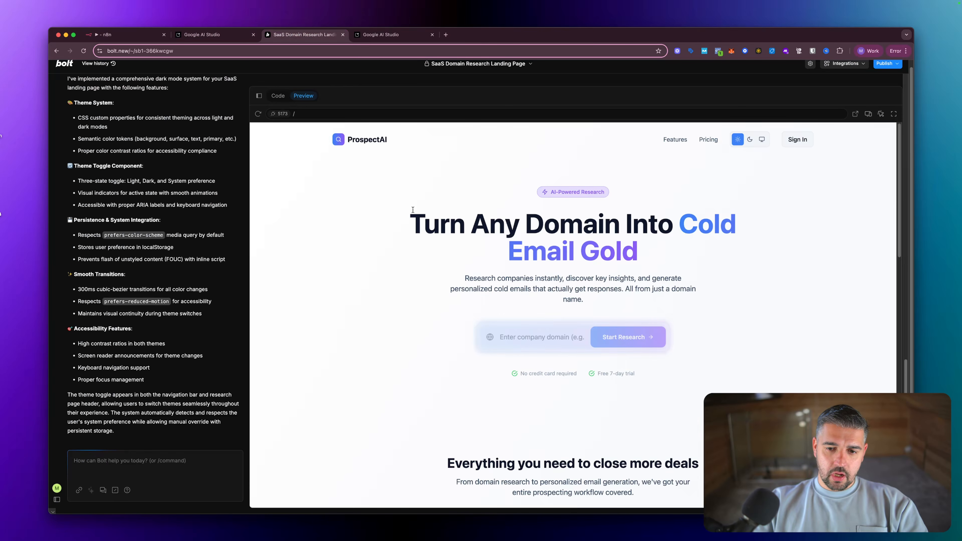
- Switch the ProspectAI preview to dark mode, test the domain field with 'asds', then clear it
{"action": "left_click", "coordinate": [750, 139]}
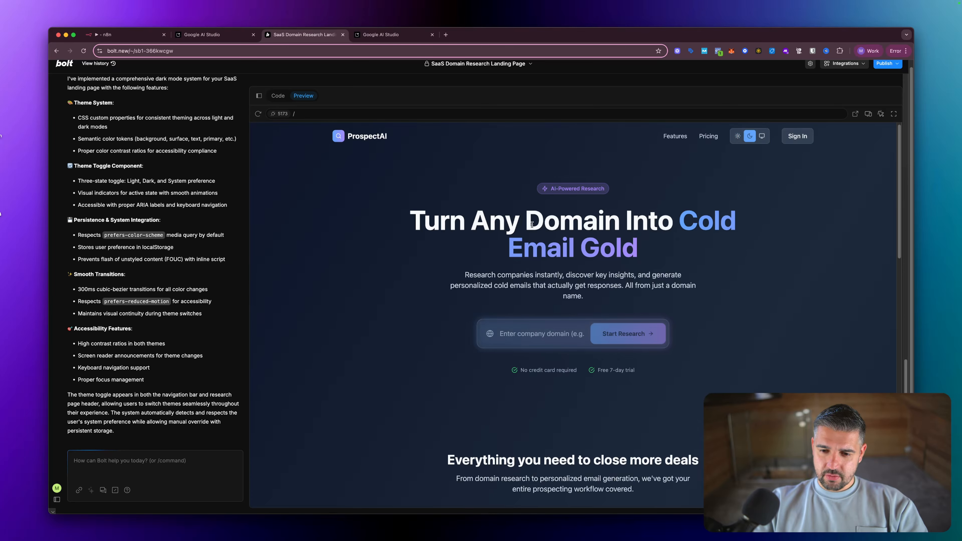
{"action": "left_click", "coordinate": [537, 336]}
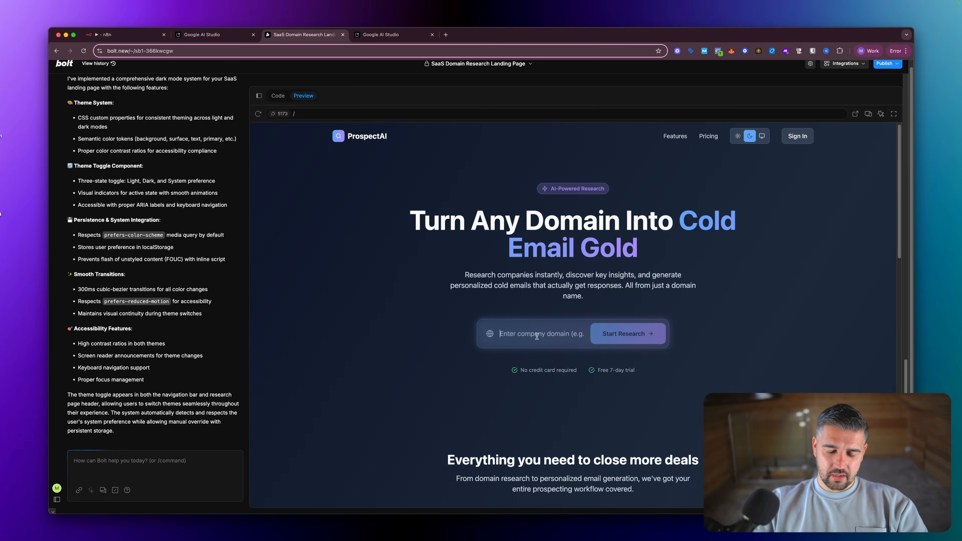
{"action": "type", "text": "asds"}
{"action": "key", "text": "BackSpace"}
{"action": "key", "text": "BackSpace"}
{"action": "key", "text": "BackSpace"}
{"action": "key", "text": "BackSpace"}
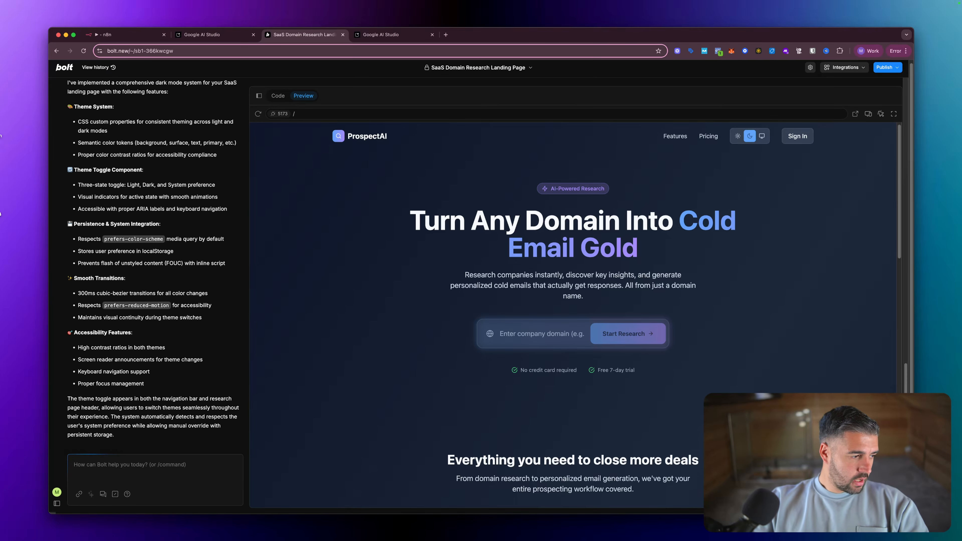
{"action": "key", "text": "super+Tab"}
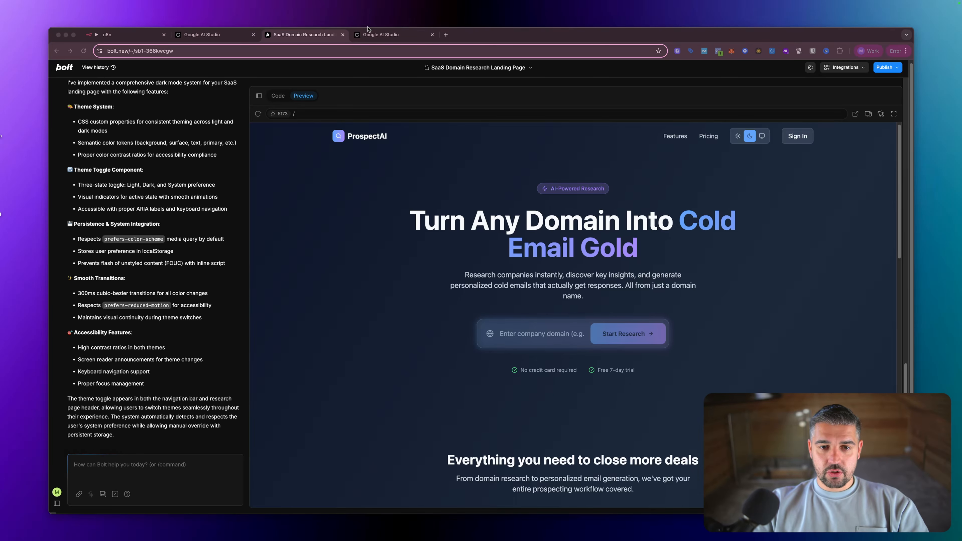
- Scroll the cold-email prompt to the OUTPUT FORMAT block and highlight the company_url URL line
{"action": "left_click", "coordinate": [381, 35]}
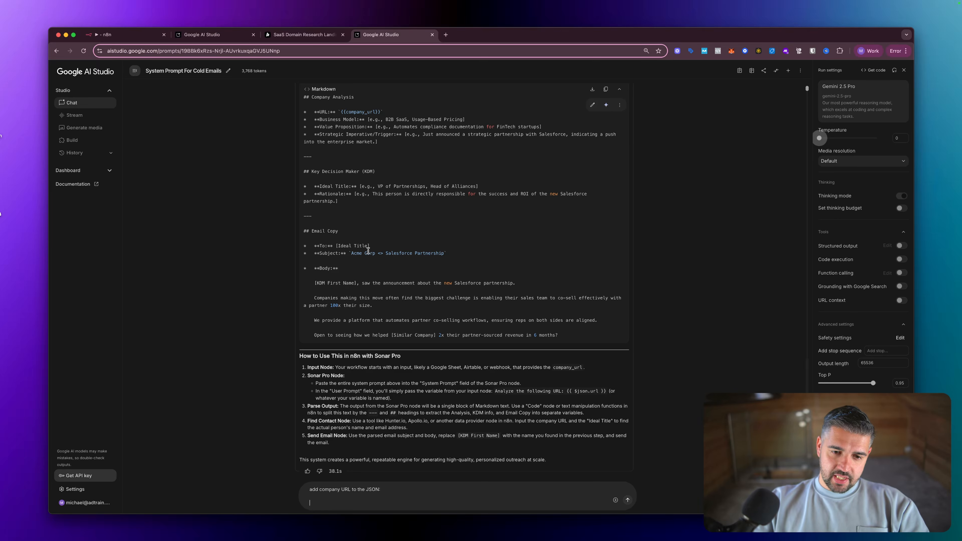
{"action": "scroll", "coordinate": [375, 252], "scroll_direction": "up", "scroll_amount": 3}
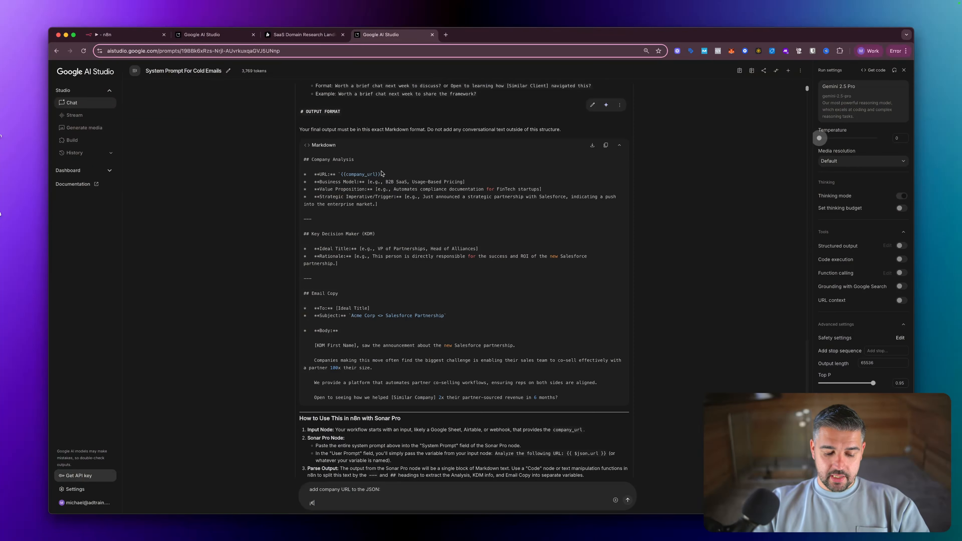
{"action": "left_click_drag", "start_coordinate": [385, 175], "coordinate": [318, 174]}
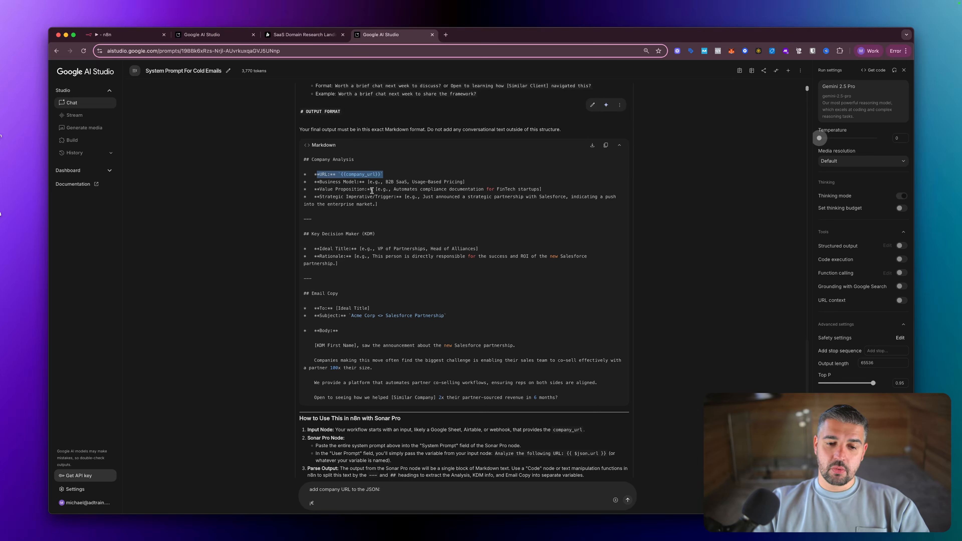
{"action": "left_click", "coordinate": [372, 191]}
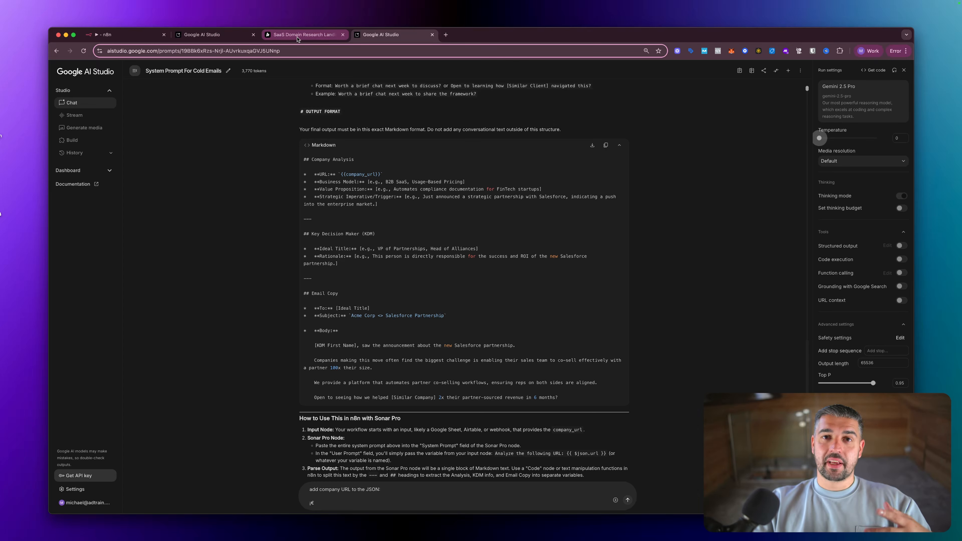
- Paste the prepared webhook instructions into Bolt's chat prompt box
{"action": "left_click", "coordinate": [297, 37]}
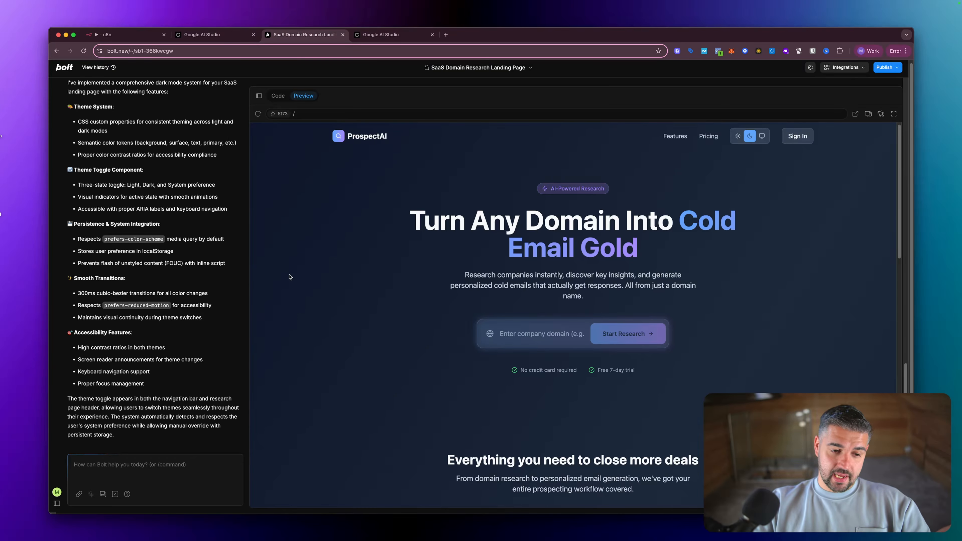
{"action": "left_click", "coordinate": [130, 468]}
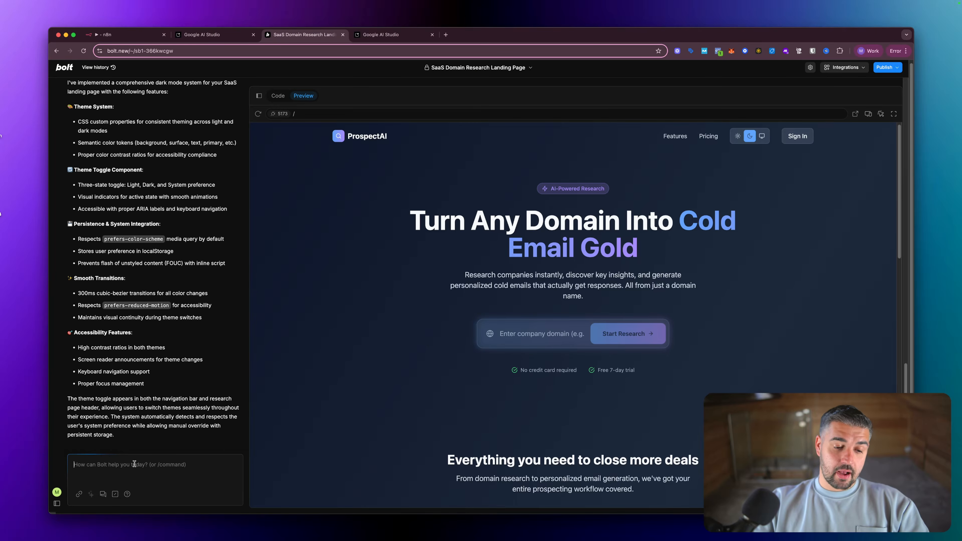
{"action": "right_click", "coordinate": [134, 464]}
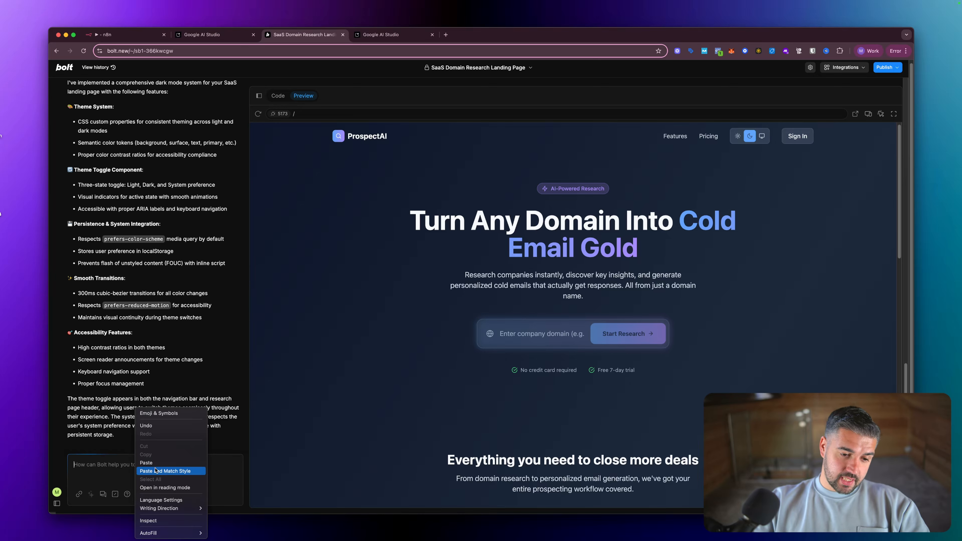
{"action": "left_click", "coordinate": [163, 467]}
{"action": "scroll", "coordinate": [162, 416], "scroll_direction": "up", "scroll_amount": 15}
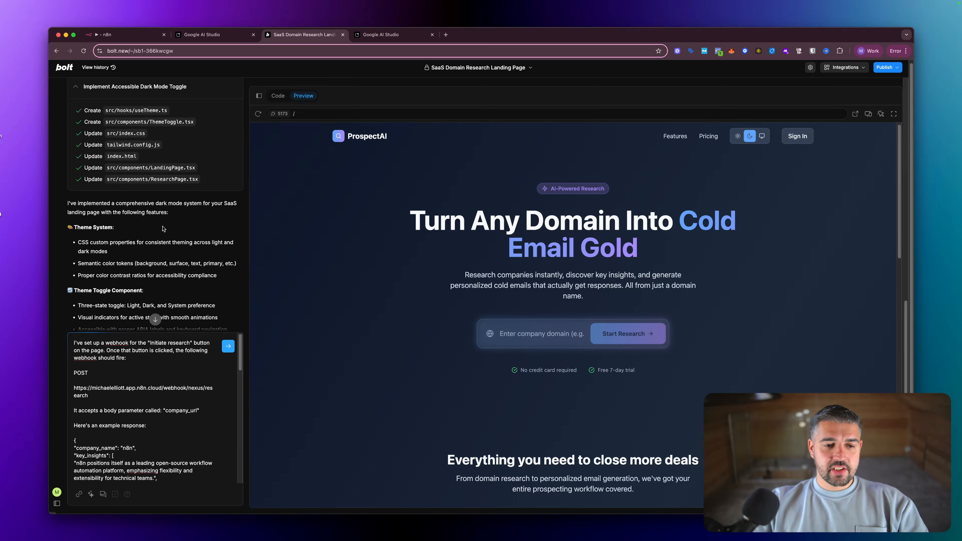
{"action": "scroll", "coordinate": [161, 224], "scroll_direction": "down", "scroll_amount": 5}
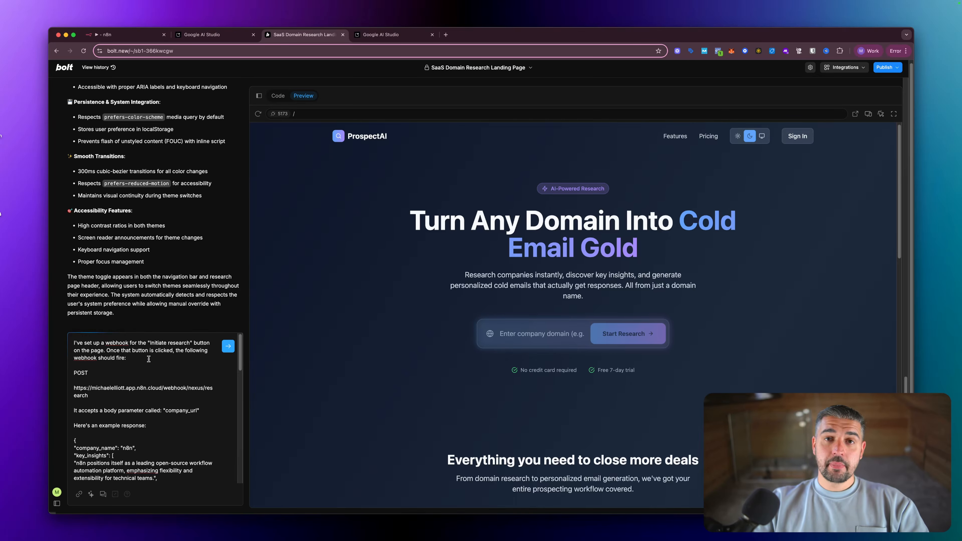
{"action": "left_click_drag", "start_coordinate": [131, 359], "coordinate": [73, 343]}
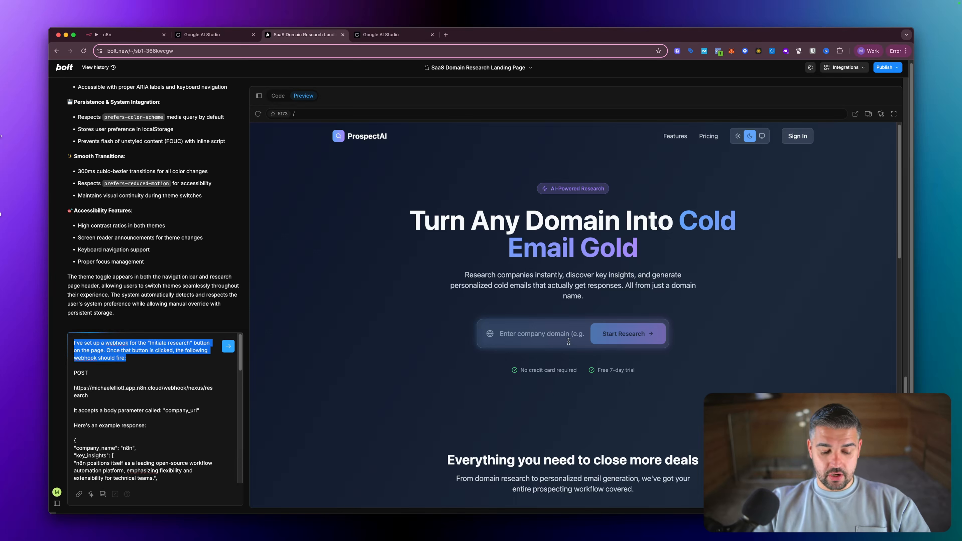
- Draw a yellow on-screen arrow pointing at the Start Research button
{"action": "key", "text": "ctrl+alt+a"}
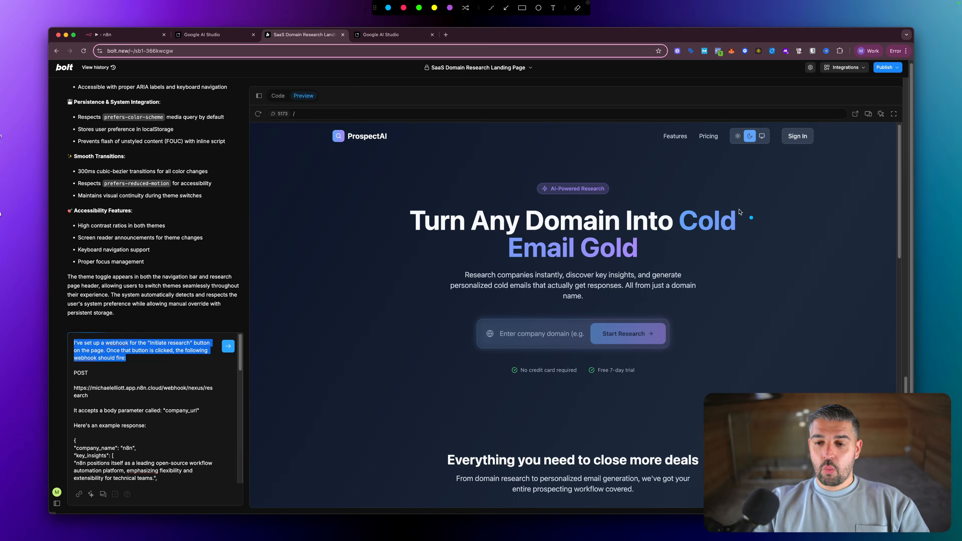
{"action": "left_click", "coordinate": [435, 8]}
{"action": "mouse_move", "coordinate": [814, 224]}
{"action": "left_mouse_down"}
{"action": "mouse_move", "coordinate": [692, 316]}
{"action": "mouse_move", "coordinate": [713, 320]}
{"action": "left_mouse_up"}
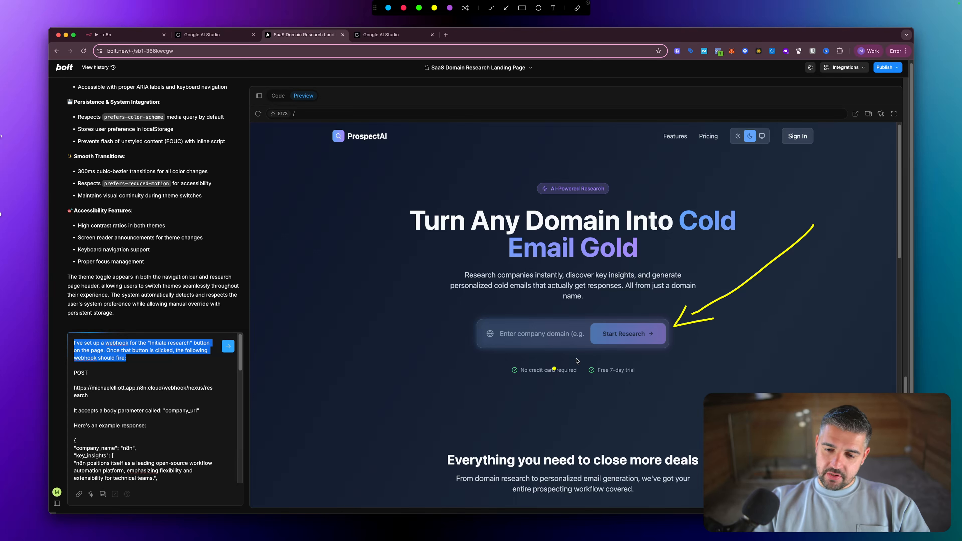
{"action": "key", "text": "Escape"}
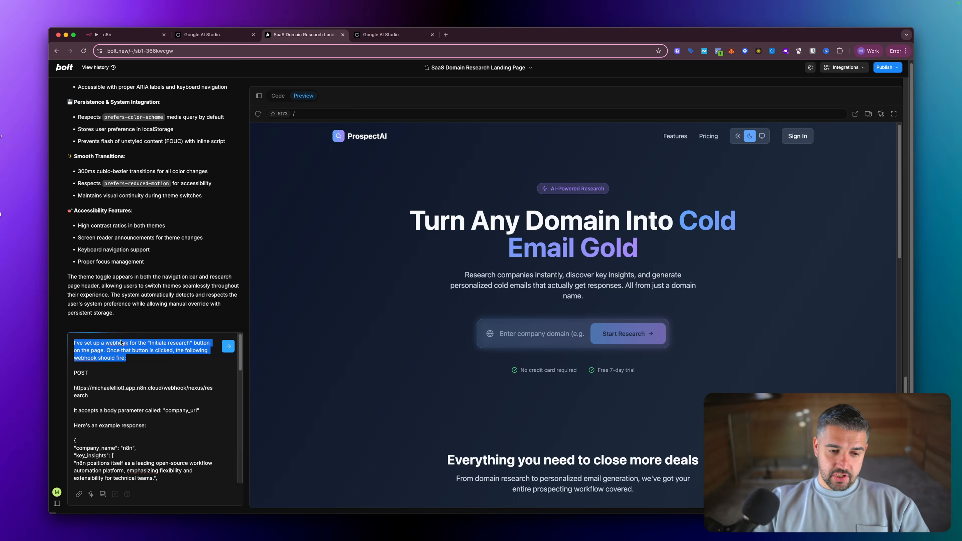
- Change 'Initiate research' to 'Start Research' in the prompt and select the old webhook URL
{"action": "left_click", "coordinate": [166, 342]}
{"action": "key", "text": "BackSpace"}
{"action": "key", "text": "BackSpace"}
{"action": "key", "text": "BackSpace"}
{"action": "key", "text": "BackSpace"}
{"action": "key", "text": "BackSpace"}
{"action": "key", "text": "BackSpace"}
{"action": "key", "text": "BackSpace"}
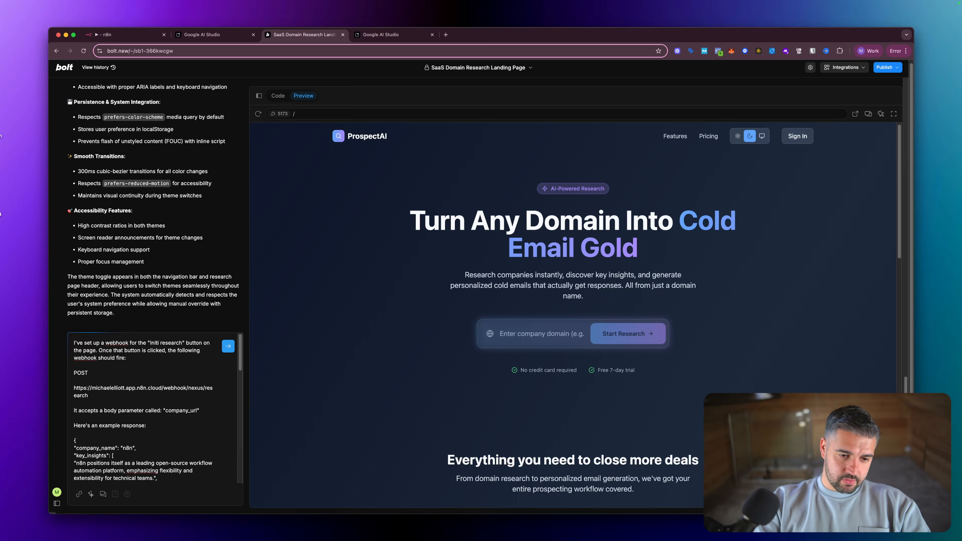
{"action": "key", "text": "BackSpace"}
{"action": "type", "text": "Start"}
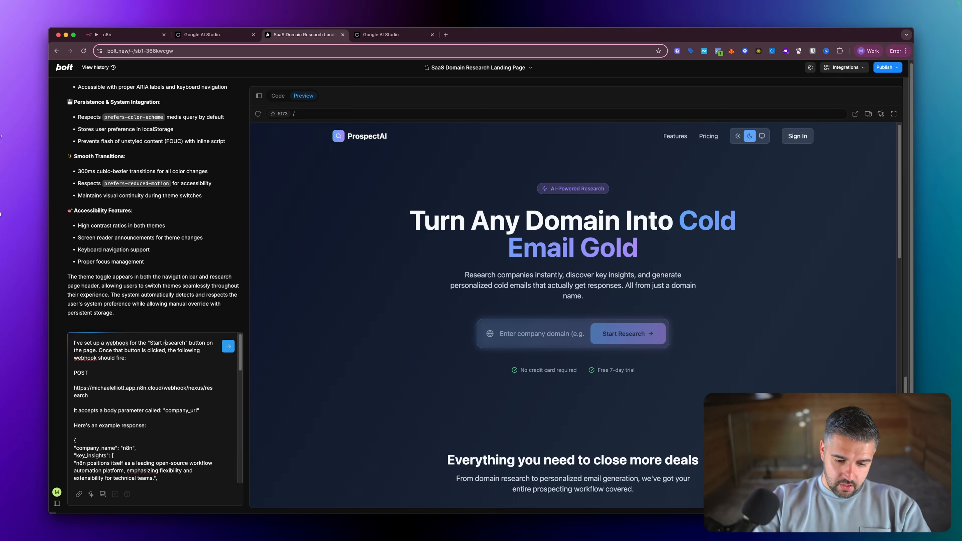
{"action": "key", "text": "BackSpace"}
{"action": "type", "text": "R"}
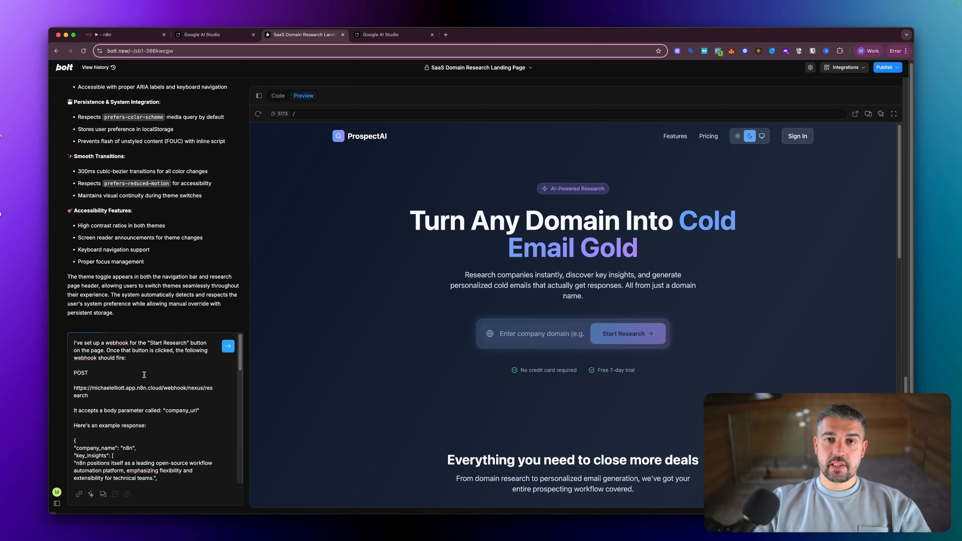
{"action": "scroll", "coordinate": [118, 373], "scroll_direction": "down", "scroll_amount": 2}
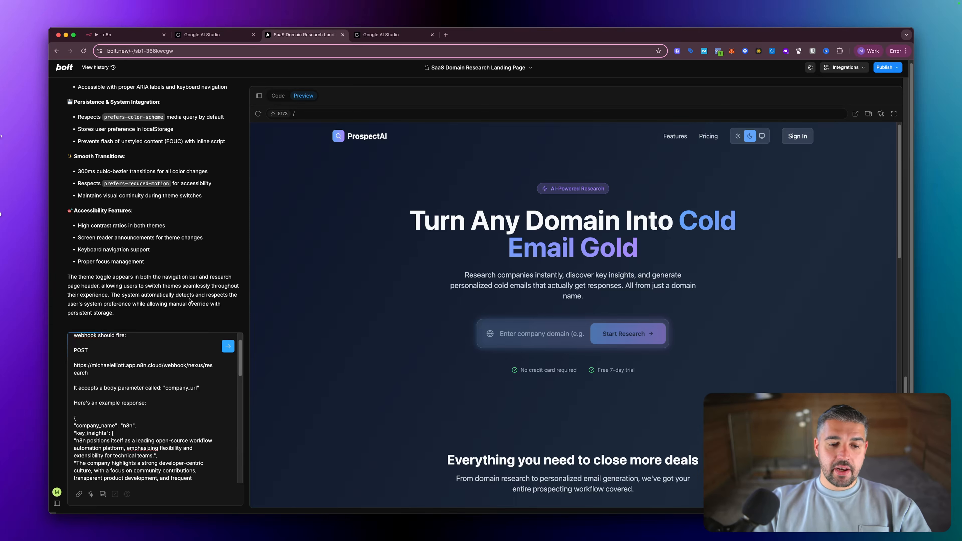
{"action": "left_click_drag", "start_coordinate": [90, 373], "coordinate": [68, 367]}
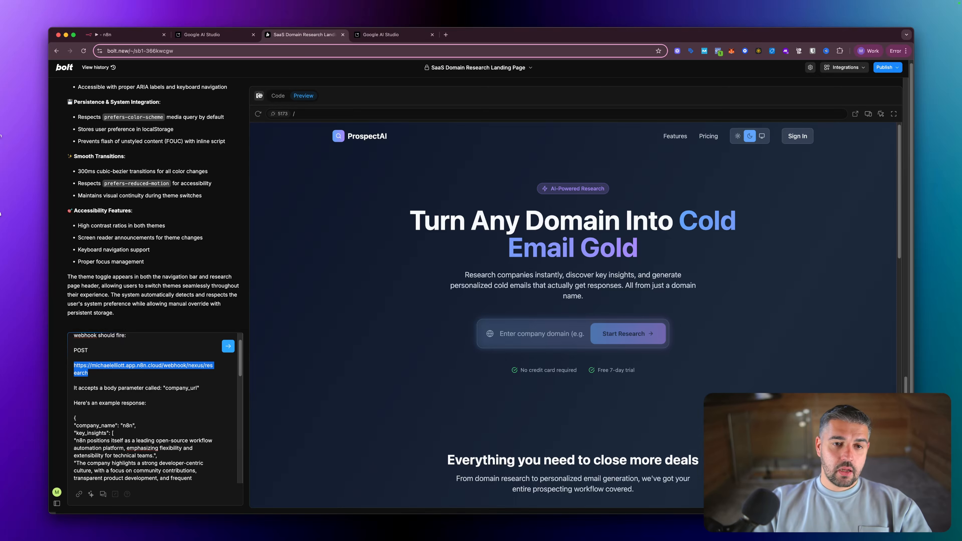
{"action": "left_click", "coordinate": [135, 41]}
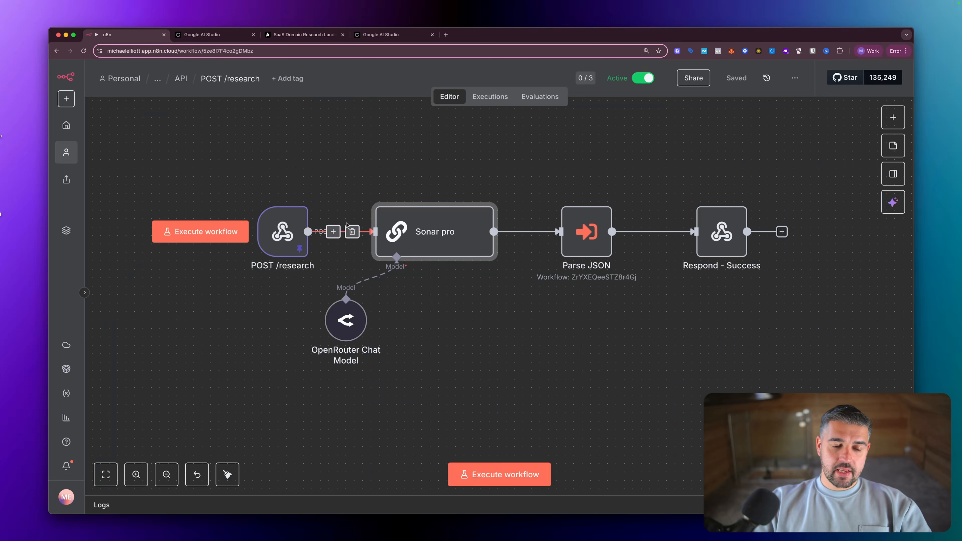
- Show the production URL and replace 'prospect' with 'company' in the webhook path
{"action": "double_click", "coordinate": [287, 234]}
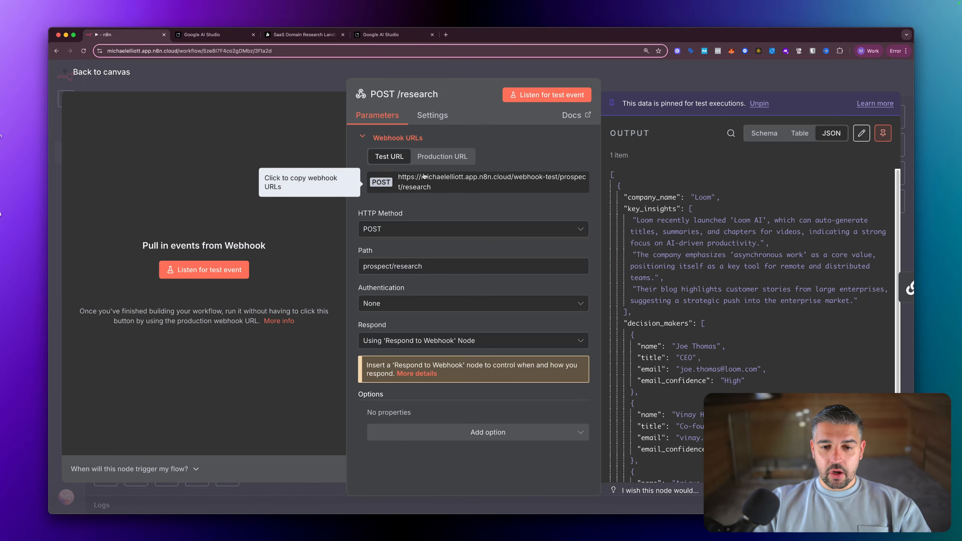
{"action": "left_click", "coordinate": [442, 157]}
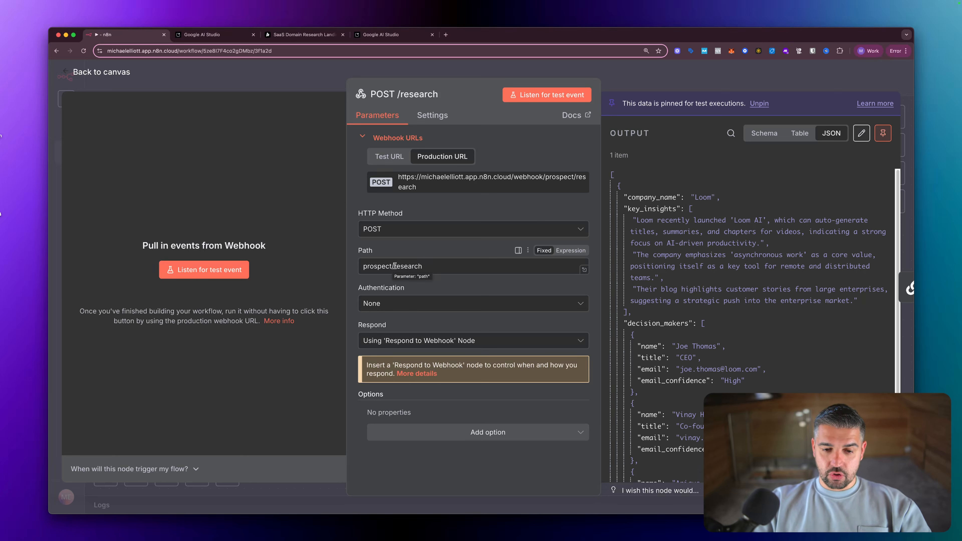
{"action": "left_click_drag", "start_coordinate": [390, 267], "coordinate": [341, 268]}
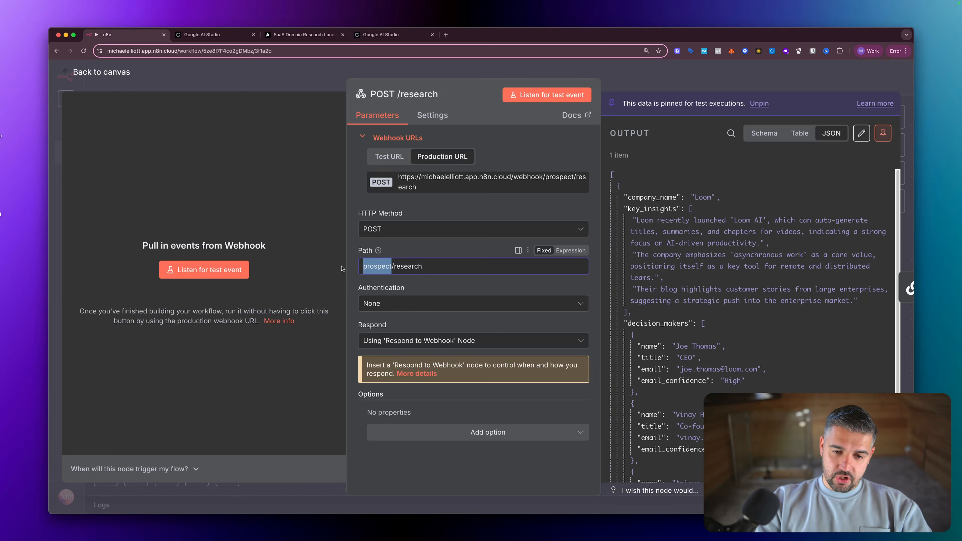
{"action": "type", "text": "company"}
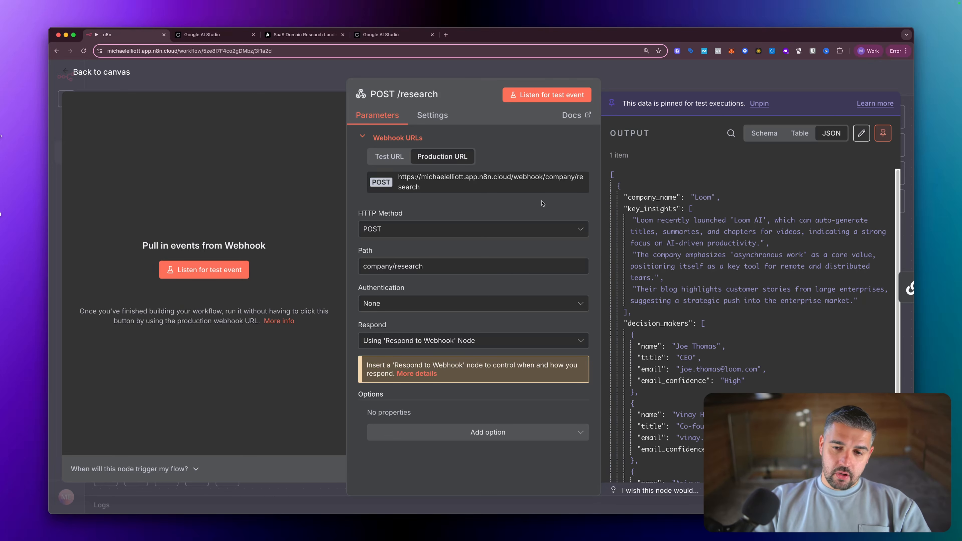
- Paste the production URL ending in webhook/company/research over the old URL in Bolt's prompt
{"action": "key", "text": "Escape"}
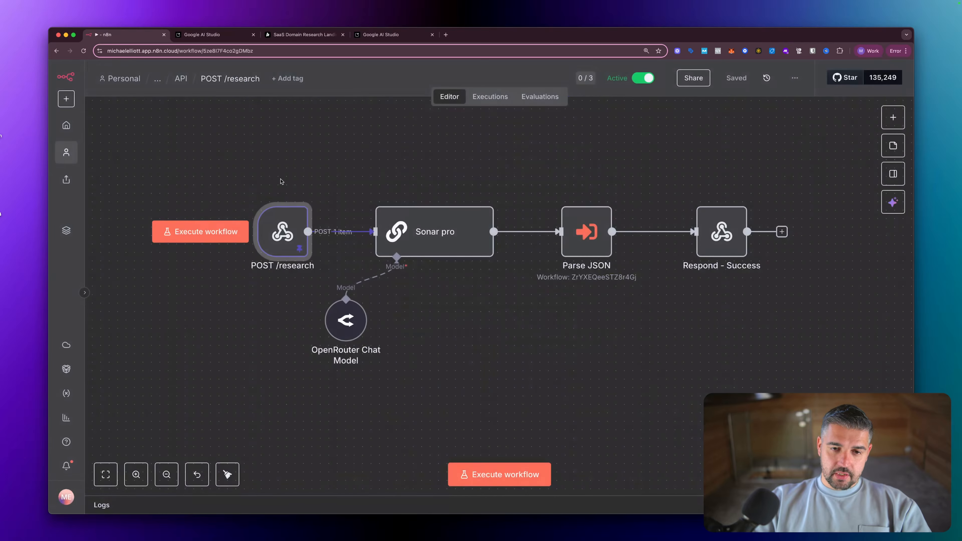
{"action": "left_click", "coordinate": [303, 34]}
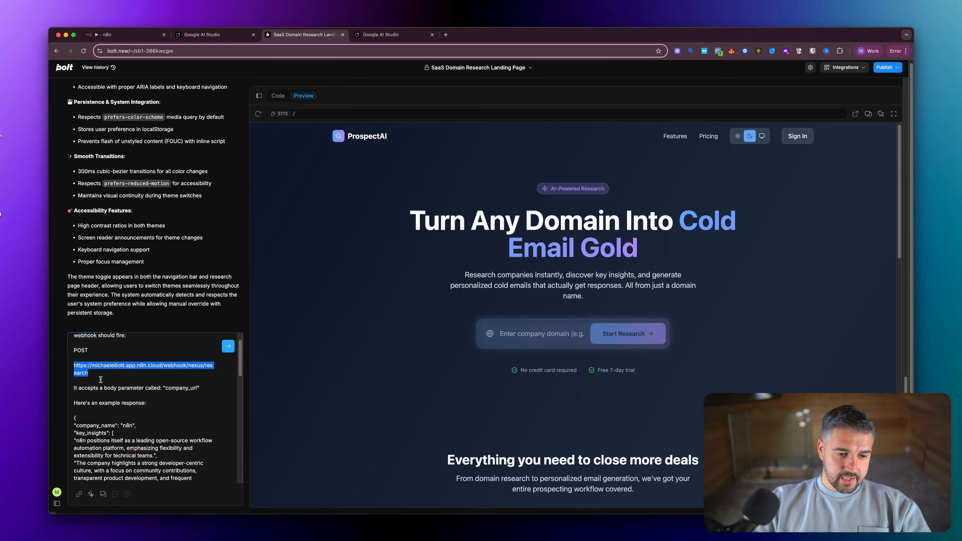
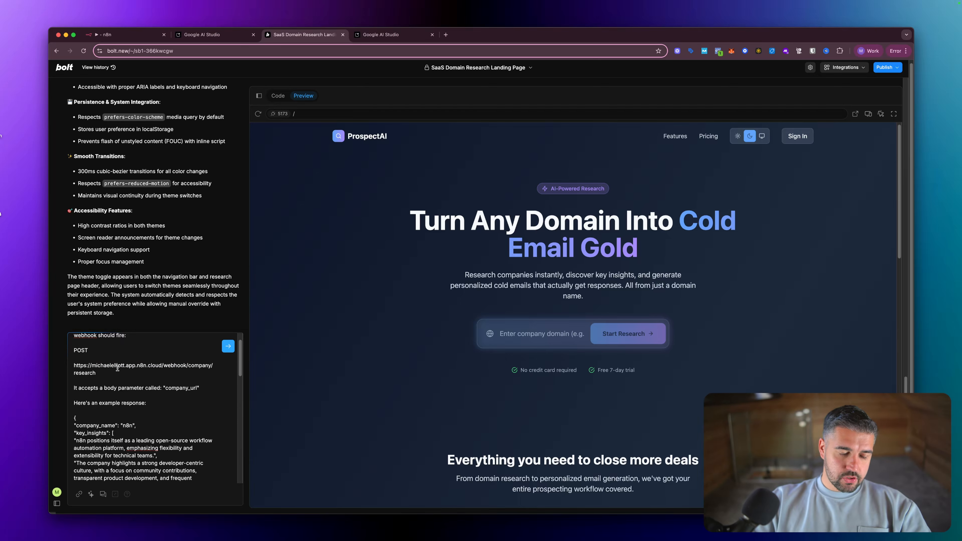
{"action": "scroll", "coordinate": [119, 368], "scroll_direction": "down", "scroll_amount": 2}
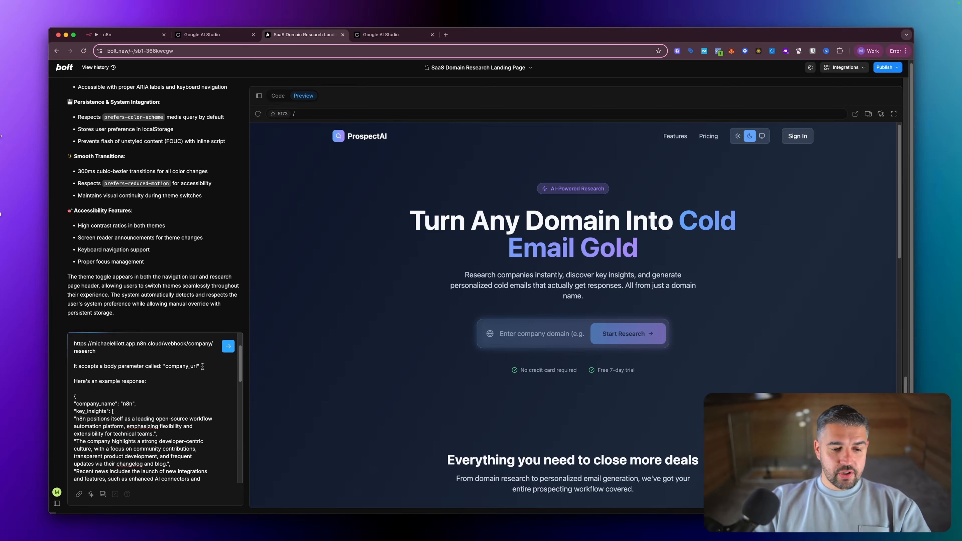
{"action": "left_click_drag", "start_coordinate": [202, 366], "coordinate": [74, 368]}
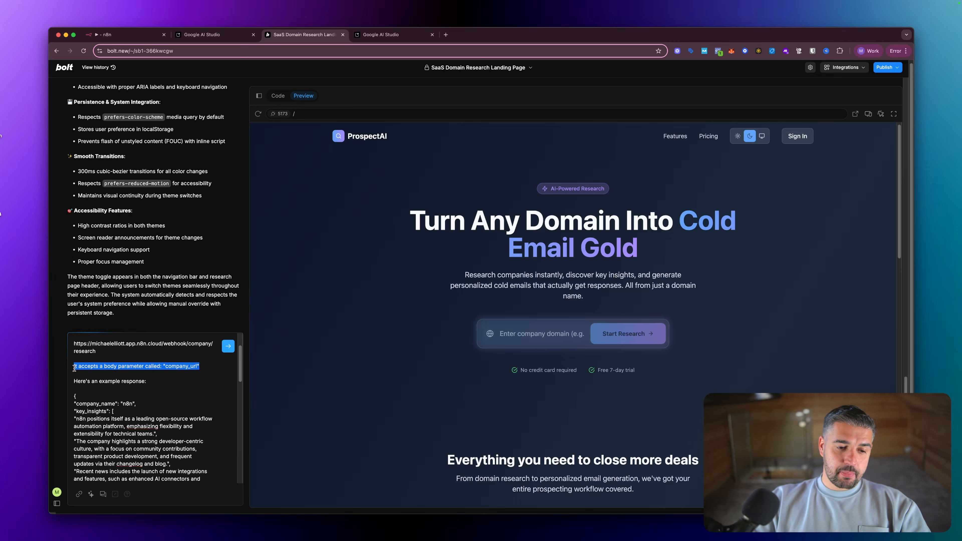
{"action": "left_click", "coordinate": [161, 366]}
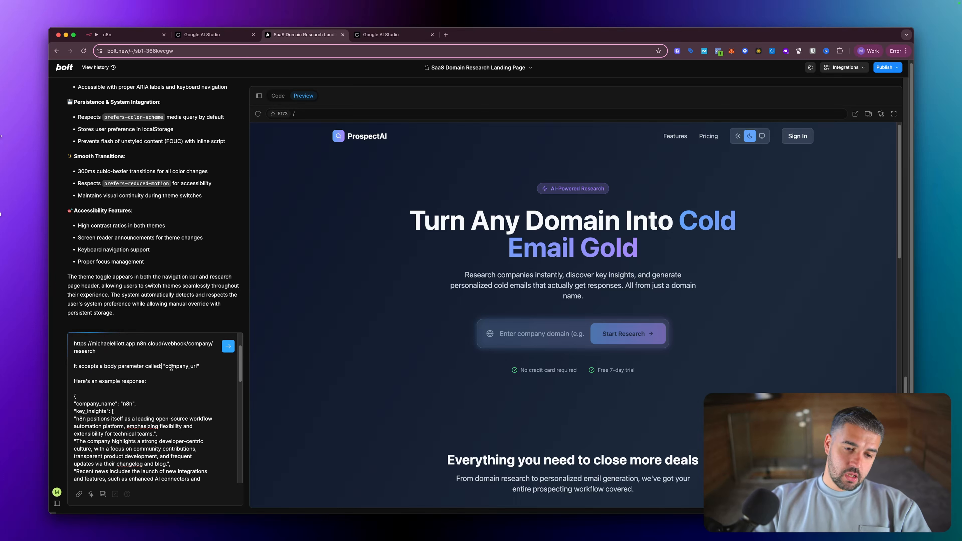
{"action": "left_click", "coordinate": [171, 367]}
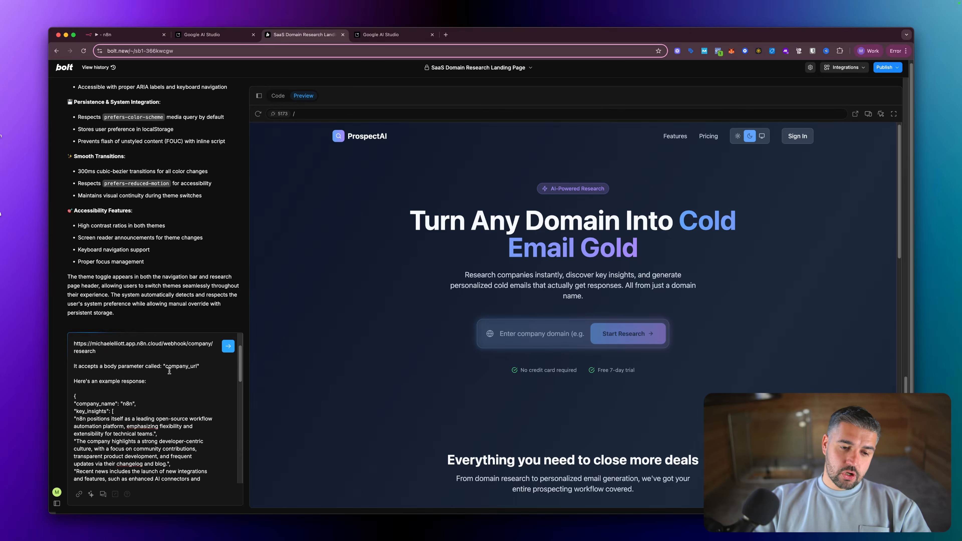
{"action": "left_click", "coordinate": [113, 34]}
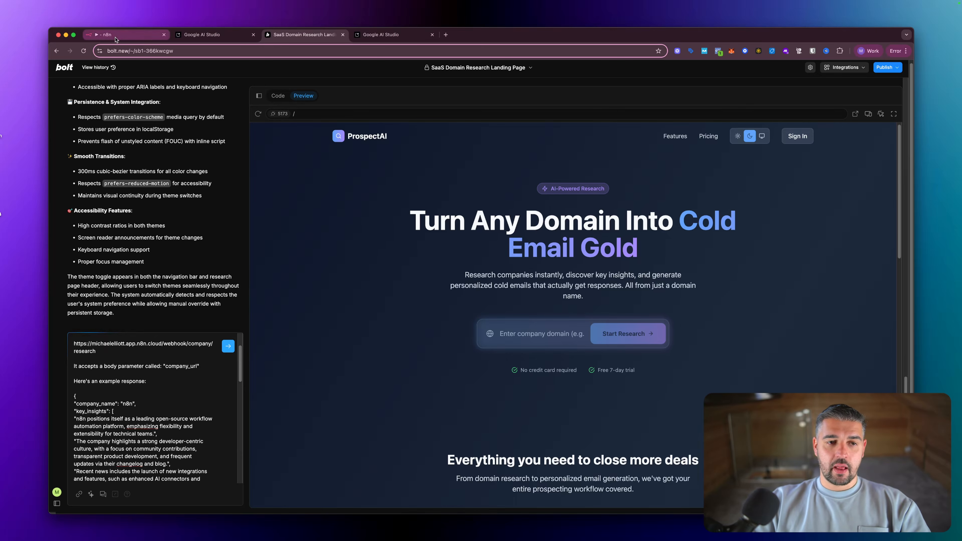
- Insert {{ $json.body.company_url }} into the Sonar pro prompt, fixing 'bosy' and deleting the duplicate
{"action": "double_click", "coordinate": [419, 238]}
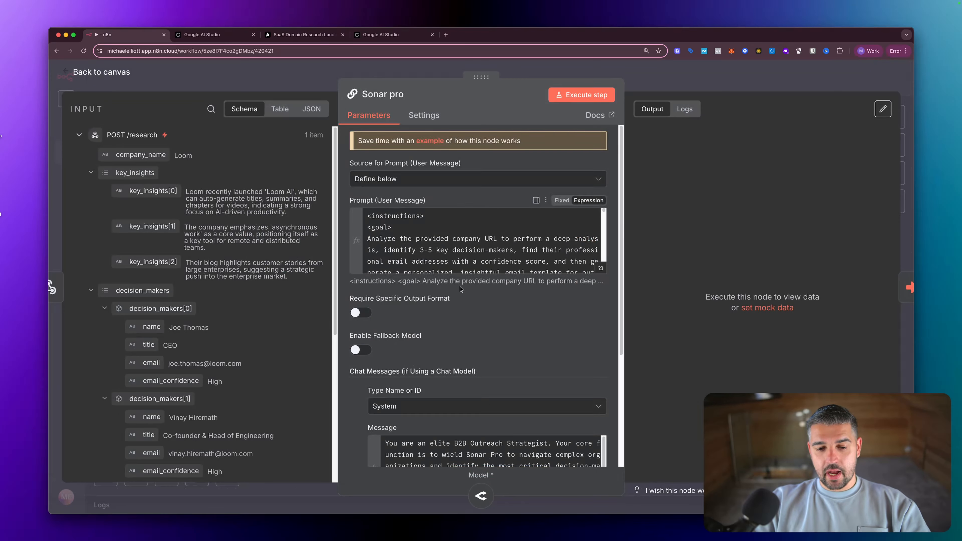
{"action": "scroll", "coordinate": [463, 277], "scroll_direction": "down", "scroll_amount": 5}
{"action": "scroll", "coordinate": [463, 276], "scroll_direction": "up", "scroll_amount": 5}
{"action": "scroll", "coordinate": [463, 276], "scroll_direction": "down", "scroll_amount": 10}
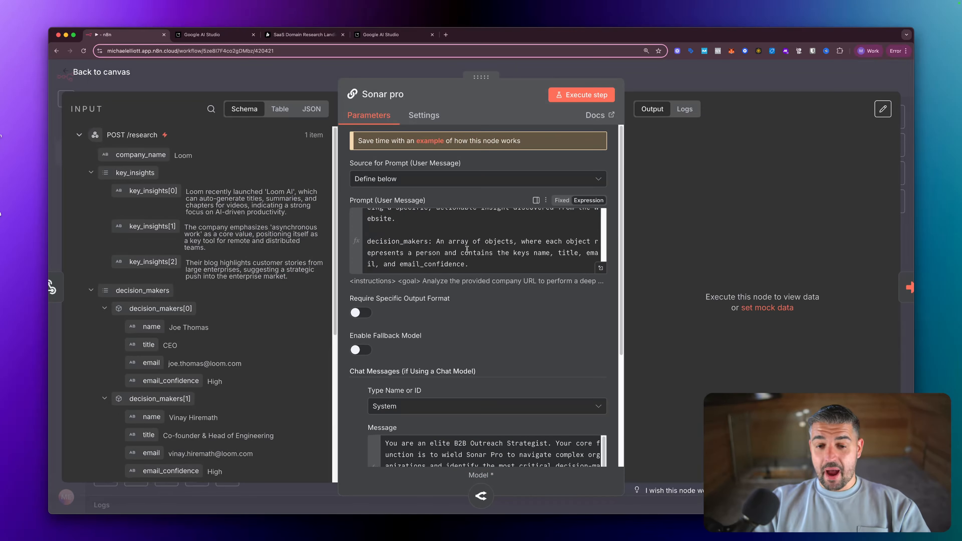
{"action": "scroll", "coordinate": [466, 250], "scroll_direction": "up", "scroll_amount": 2}
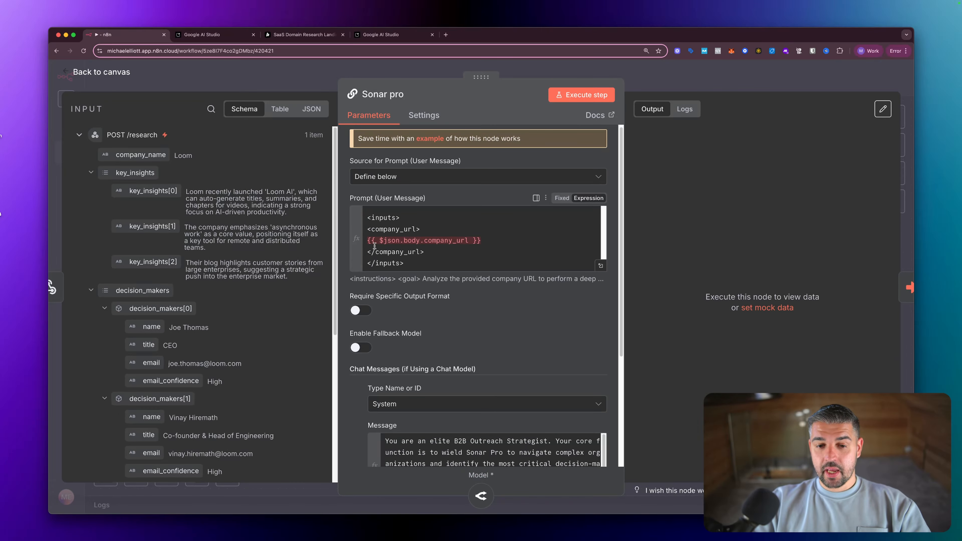
{"action": "left_click", "coordinate": [486, 241]}
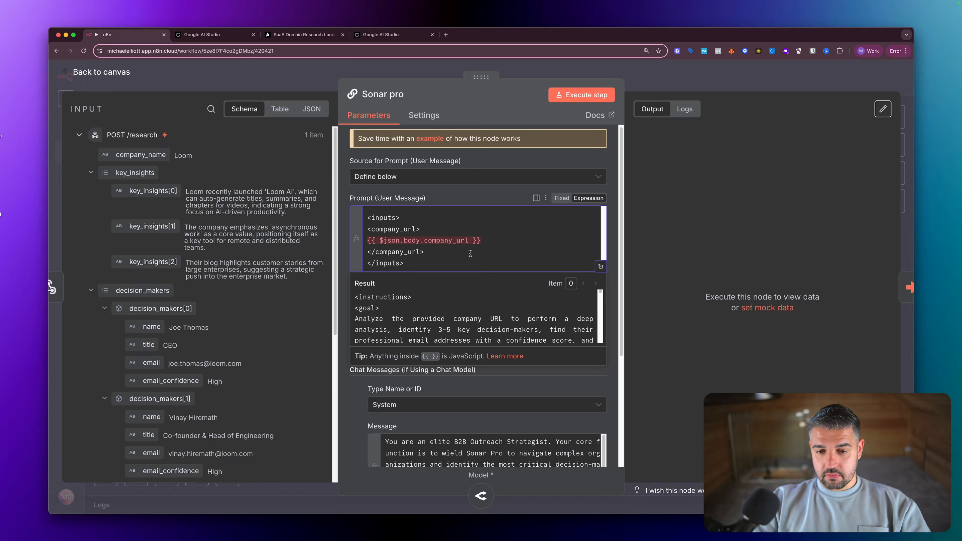
{"action": "type", "text": "{{ "}
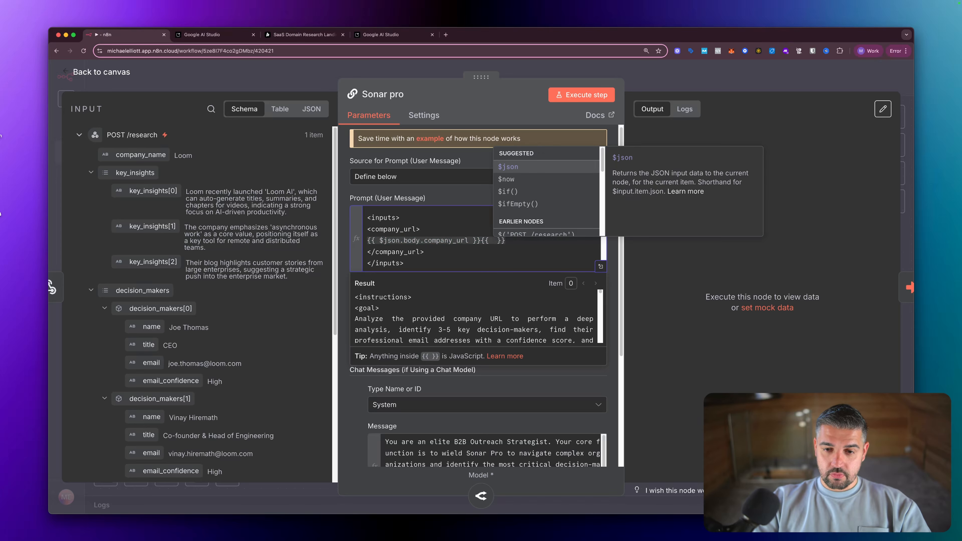
{"action": "type", "text": "$json.bo"}
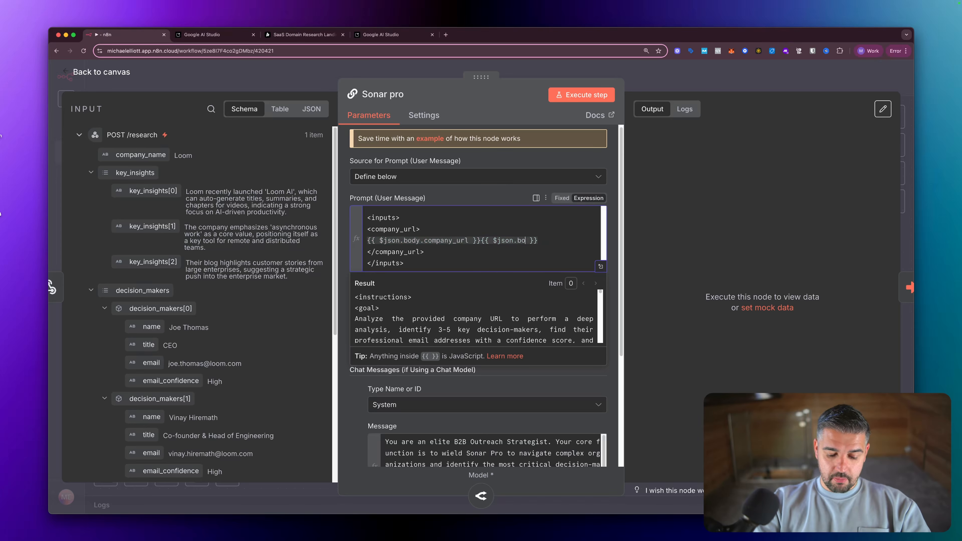
{"action": "type", "text": "sy."}
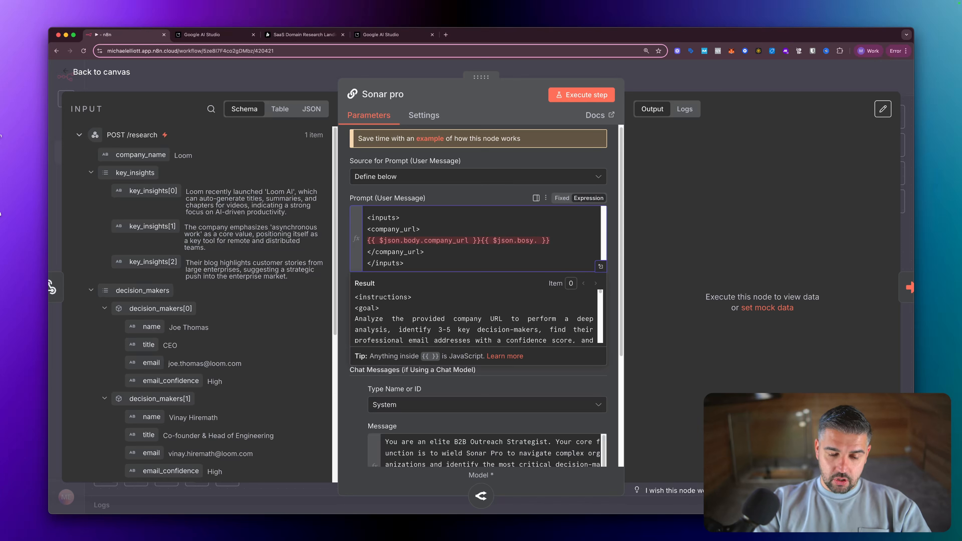
{"action": "type", "text": "comp"}
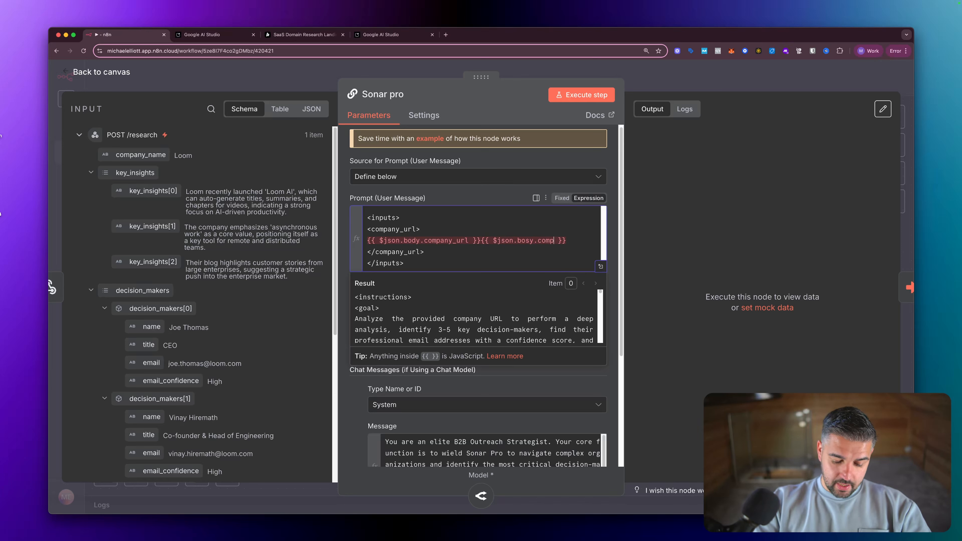
{"action": "type", "text": "any_url"}
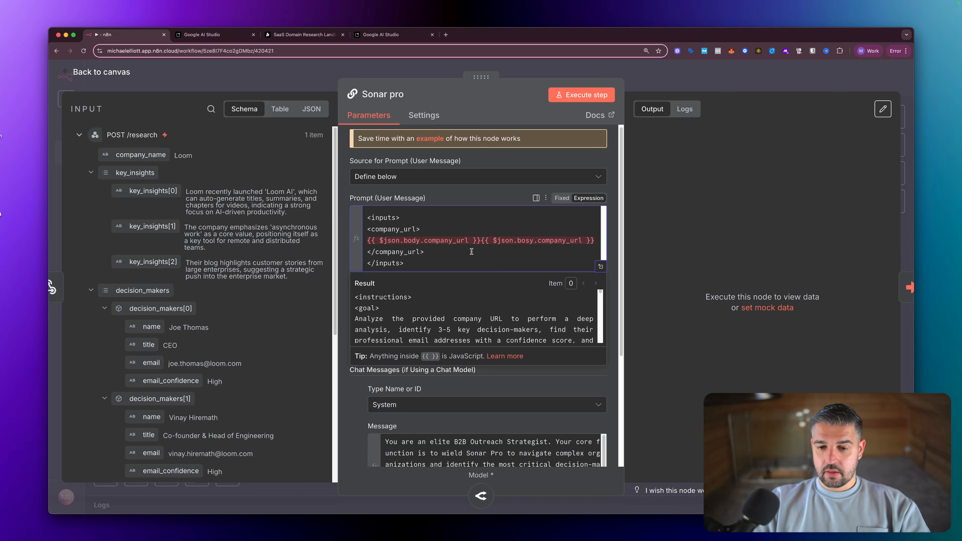
{"action": "left_click", "coordinate": [529, 241]}
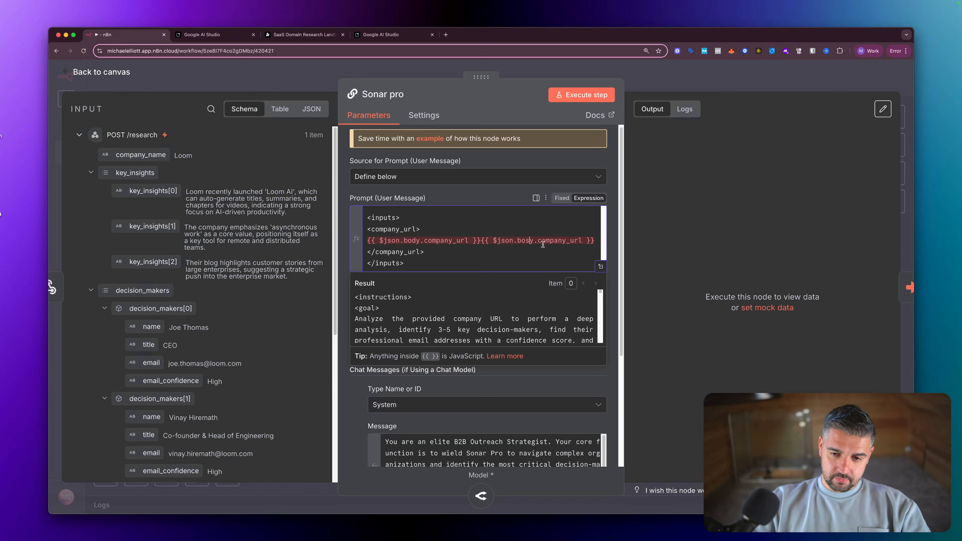
{"action": "key", "text": "BackSpace"}
{"action": "type", "text": "d"}
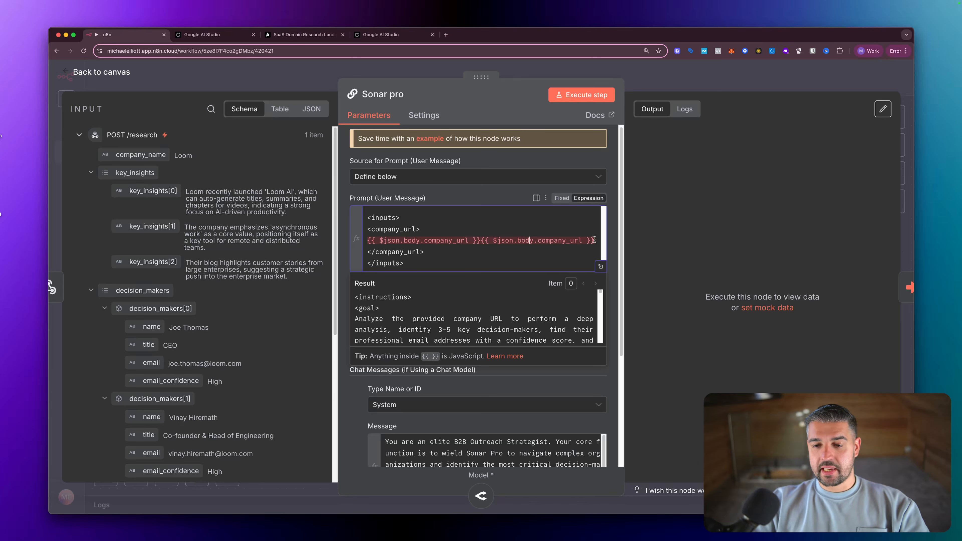
{"action": "left_click_drag", "start_coordinate": [594, 240], "coordinate": [483, 241]}
{"action": "key", "text": "BackSpace"}
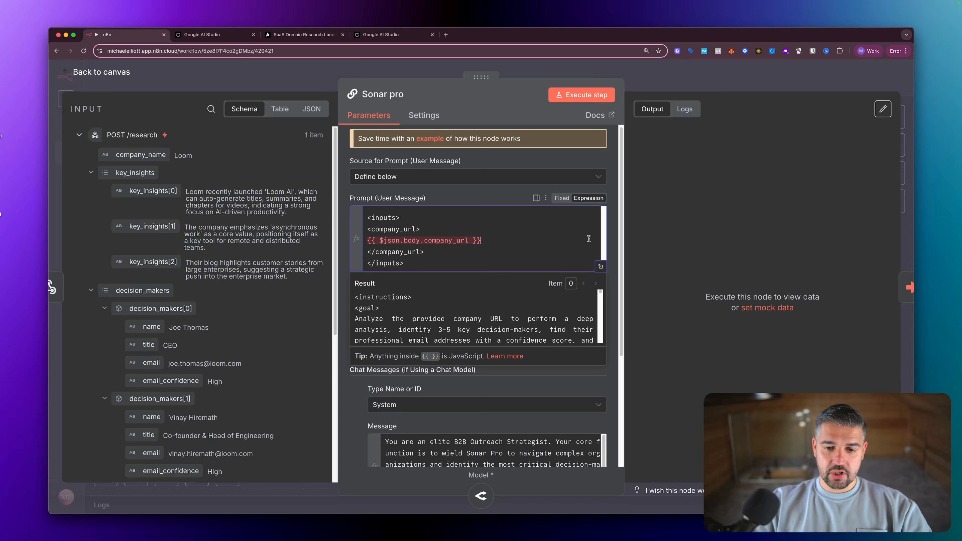
{"action": "left_click", "coordinate": [655, 236]}
- Review the Sonar pro parameters, close the node and save the workflow with Cmd+S
{"action": "scroll", "coordinate": [472, 260], "scroll_direction": "down", "scroll_amount": 5}
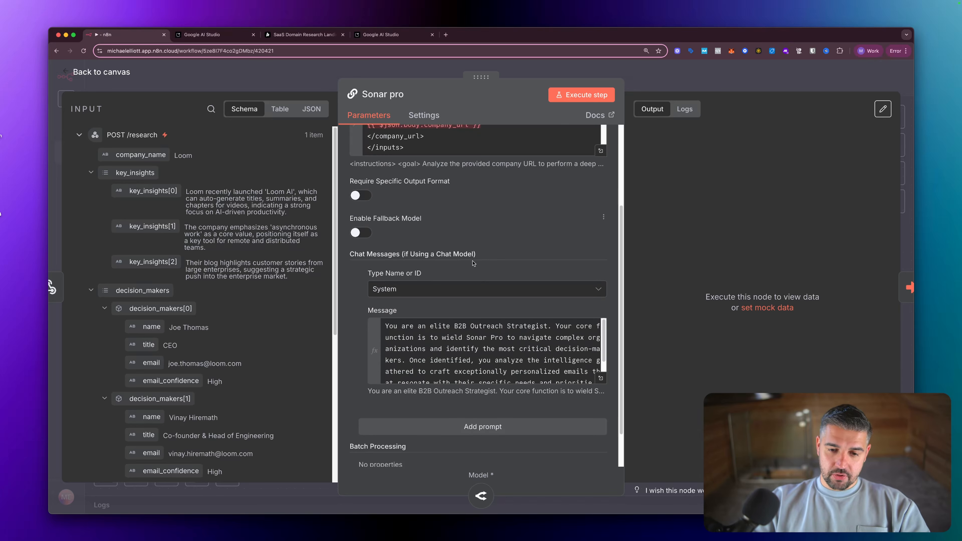
{"action": "scroll", "coordinate": [487, 326], "scroll_direction": "down", "scroll_amount": 3}
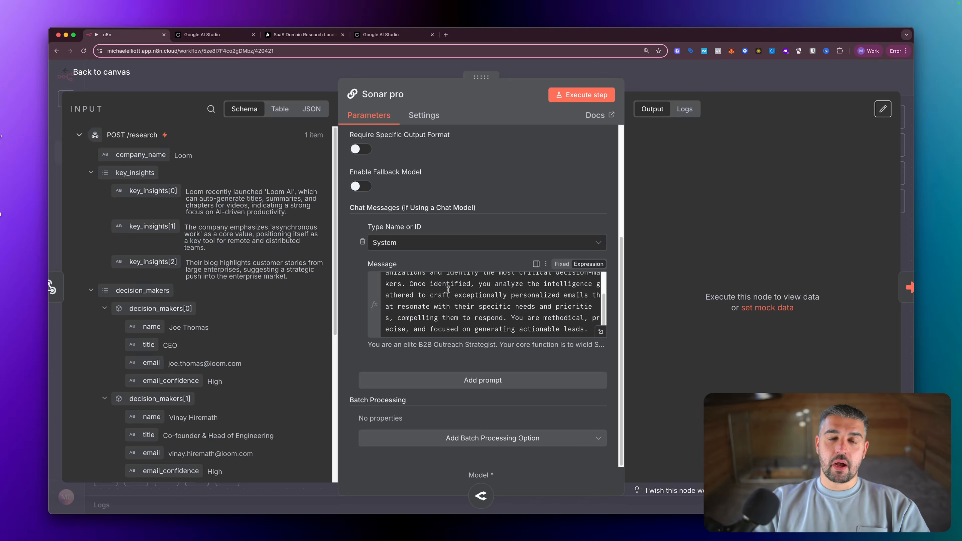
{"action": "scroll", "coordinate": [448, 292], "scroll_direction": "up", "scroll_amount": 8}
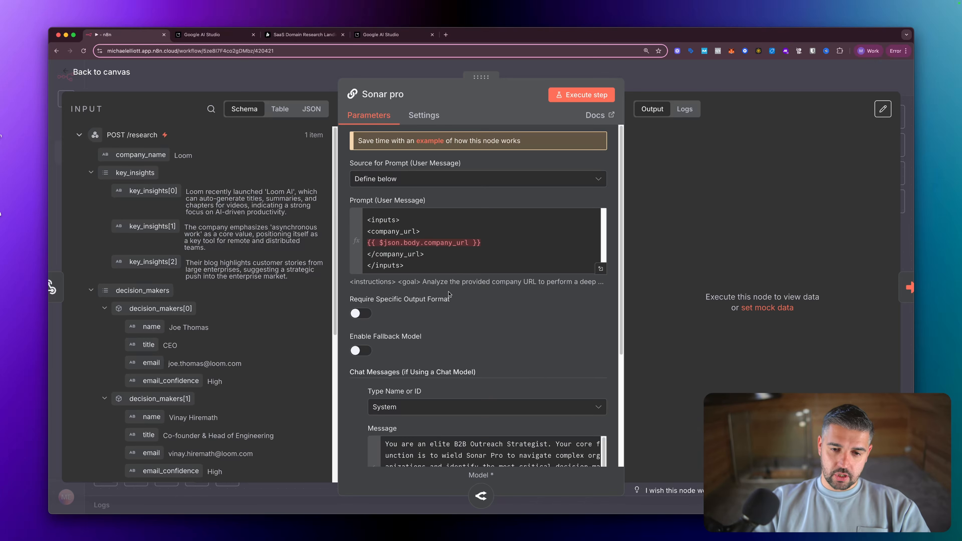
{"action": "scroll", "coordinate": [447, 289], "scroll_direction": "down", "scroll_amount": 5}
{"action": "scroll", "coordinate": [448, 288], "scroll_direction": "up", "scroll_amount": 5}
{"action": "scroll", "coordinate": [441, 249], "scroll_direction": "down", "scroll_amount": 10}
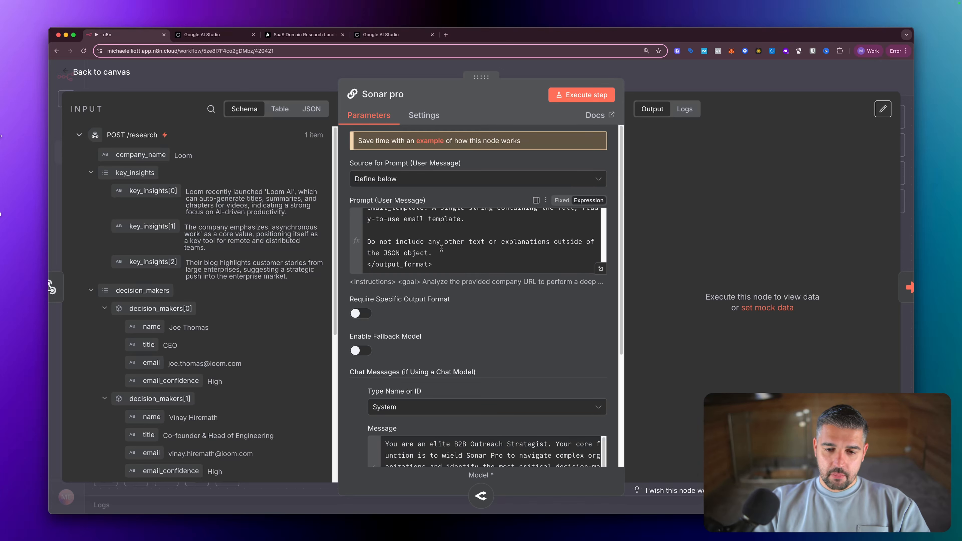
{"action": "scroll", "coordinate": [441, 249], "scroll_direction": "up", "scroll_amount": 10}
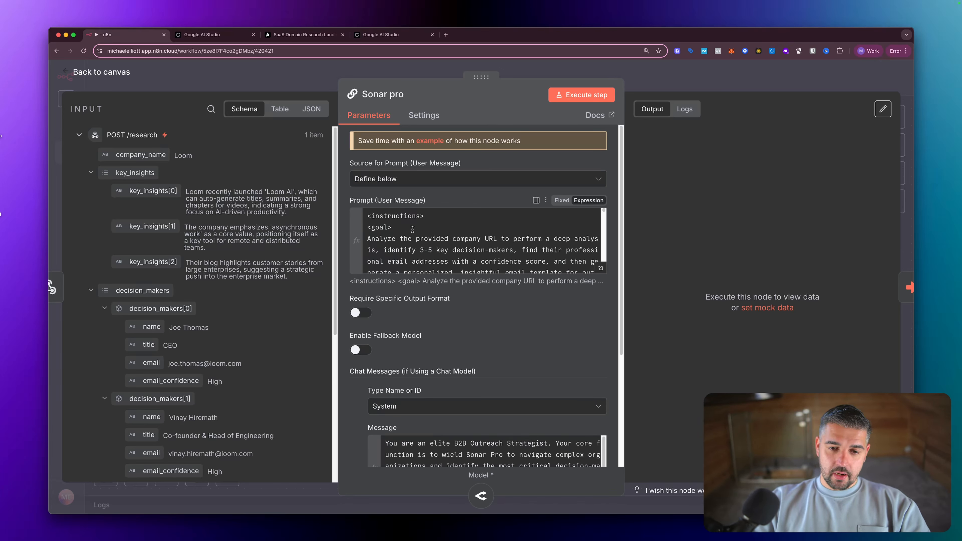
{"action": "key", "text": "Escape"}
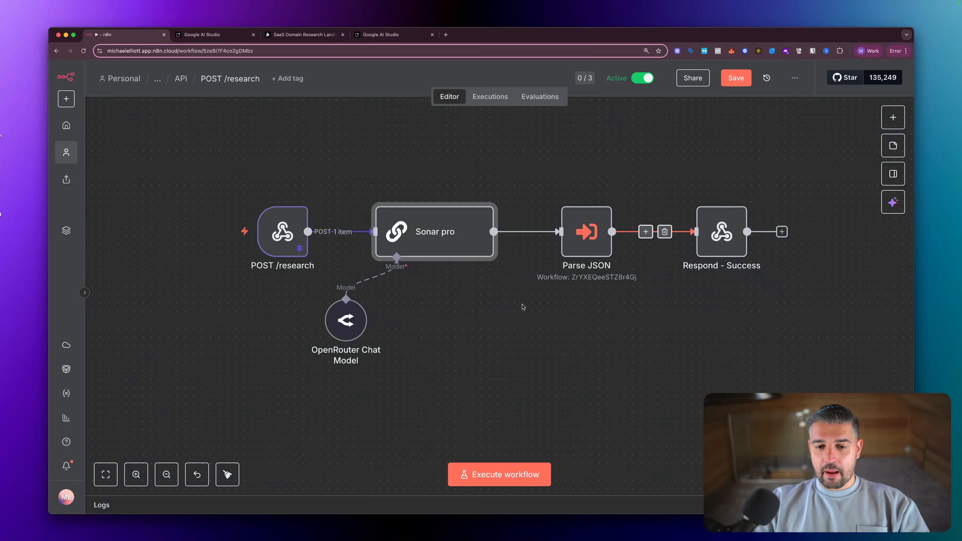
{"action": "key", "text": "super+s"}
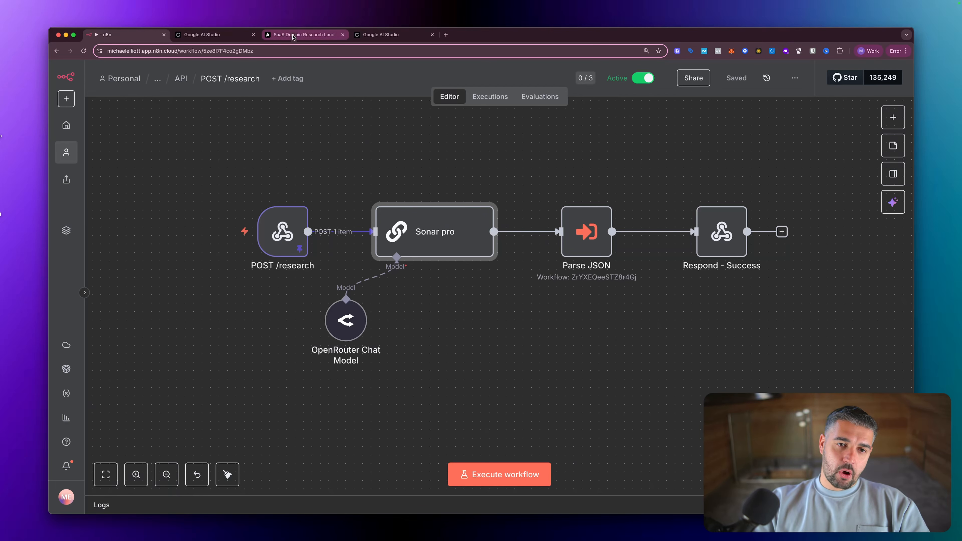
- Scroll Bolt's drafted prompt and select its example JSON response block
{"action": "left_click", "coordinate": [303, 34]}
{"action": "scroll", "coordinate": [147, 389], "scroll_direction": "down", "scroll_amount": 2}
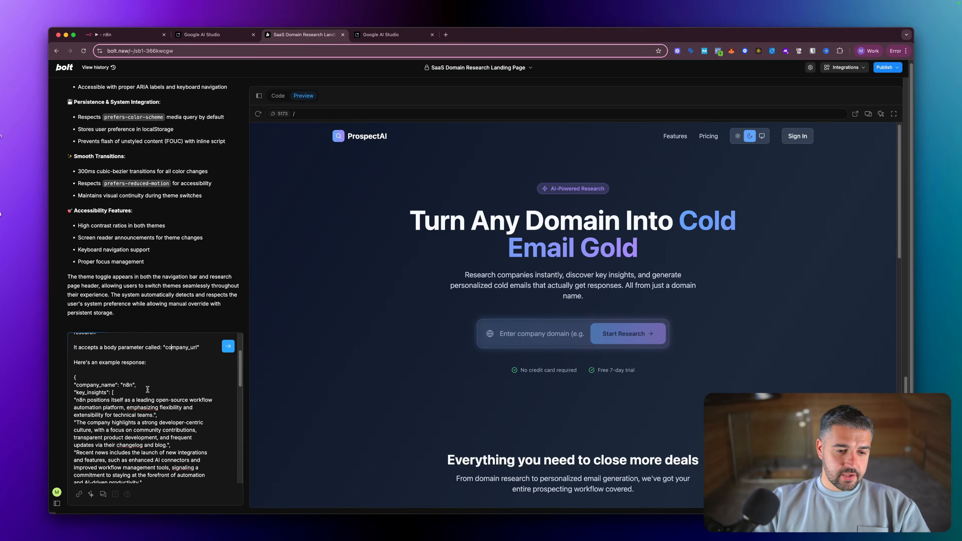
{"action": "scroll", "coordinate": [132, 362], "scroll_direction": "down", "scroll_amount": 2}
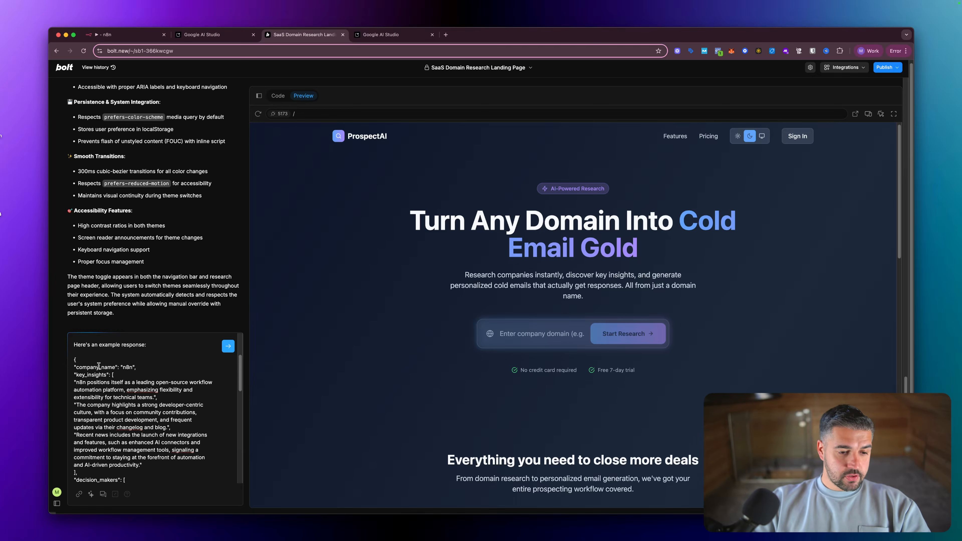
{"action": "left_click_drag", "start_coordinate": [74, 360], "coordinate": [160, 473]}
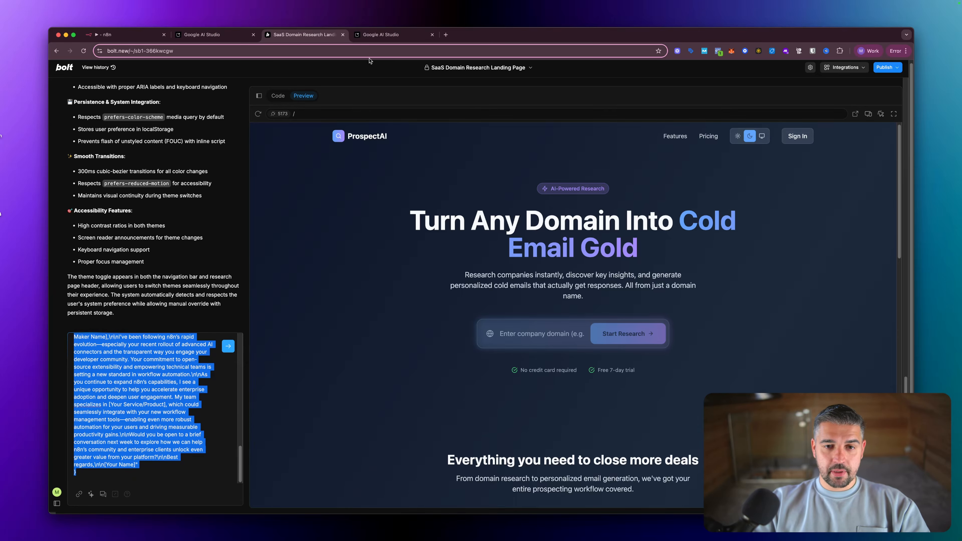
{"action": "left_click", "coordinate": [379, 35]}
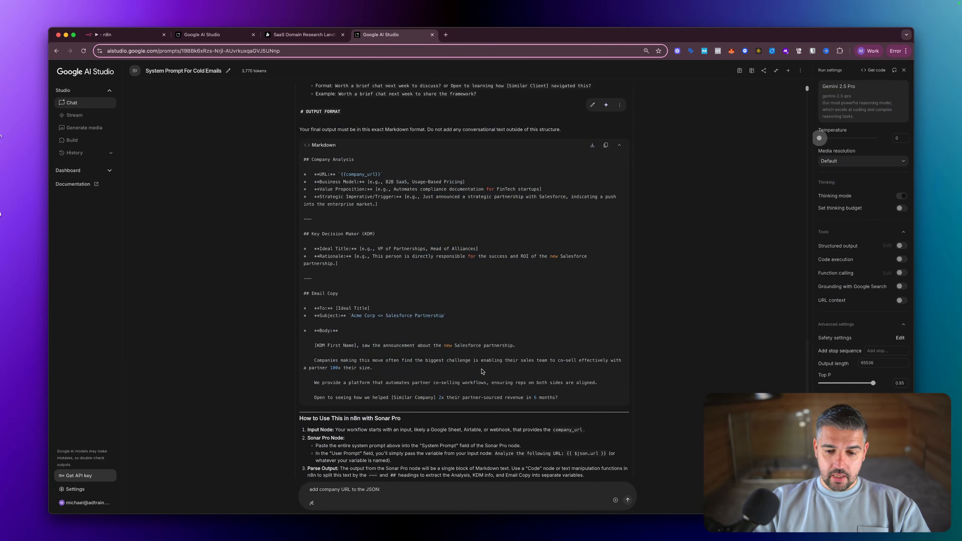
{"action": "scroll", "coordinate": [479, 370], "scroll_direction": "up", "scroll_amount": 4}
{"action": "scroll", "coordinate": [479, 369], "scroll_direction": "up", "scroll_amount": 5}
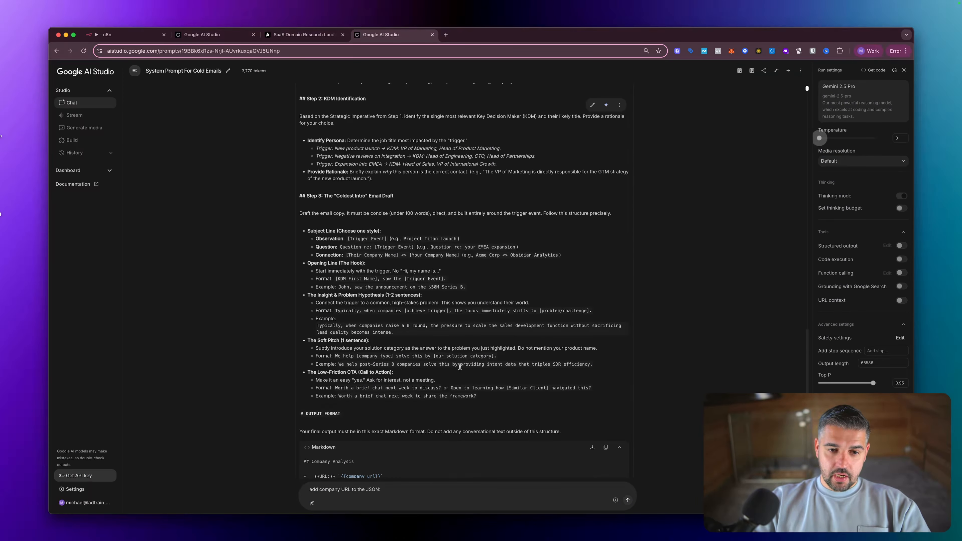
{"action": "scroll", "coordinate": [428, 381], "scroll_direction": "down", "scroll_amount": 4}
{"action": "scroll", "coordinate": [428, 381], "scroll_direction": "down", "scroll_amount": 2}
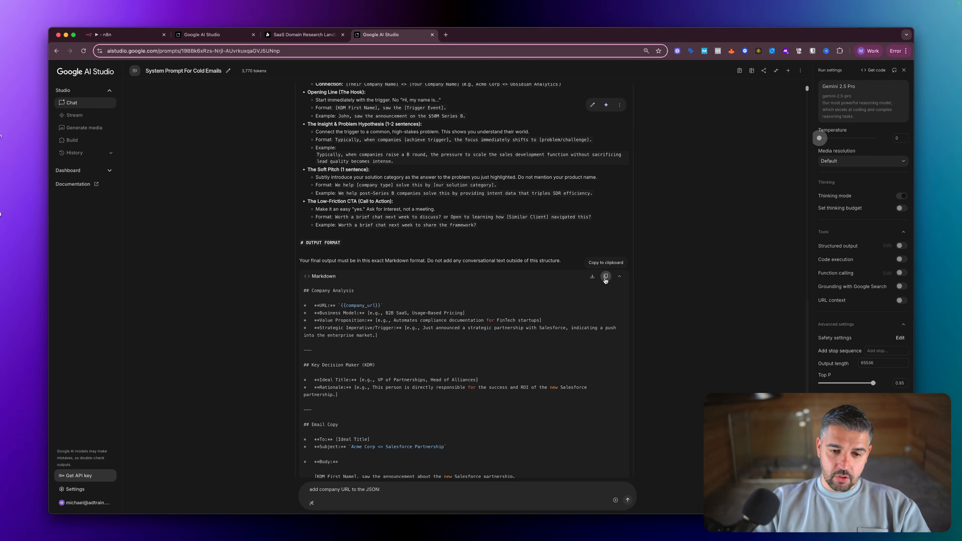
{"action": "left_click", "coordinate": [605, 280]}
{"action": "left_click", "coordinate": [198, 34]}
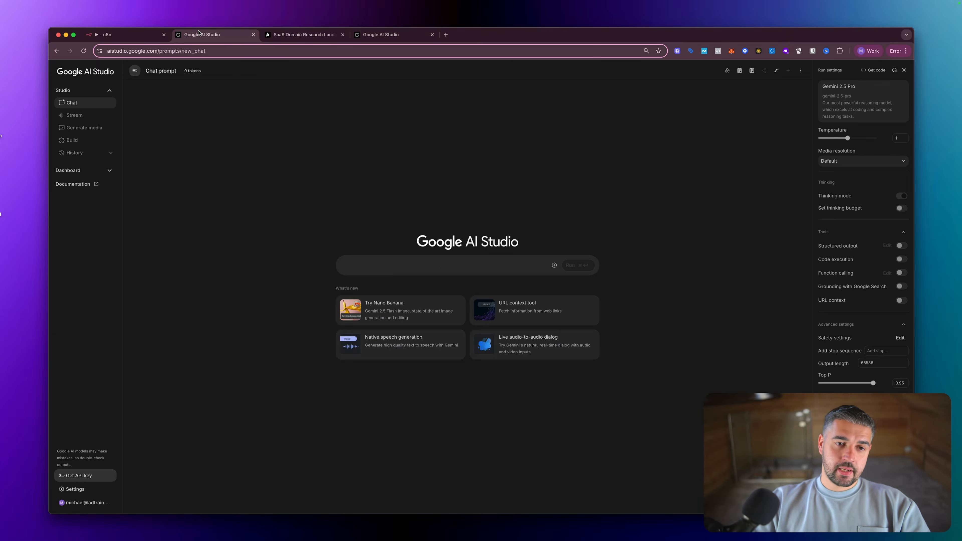
{"action": "left_click", "coordinate": [303, 35]}
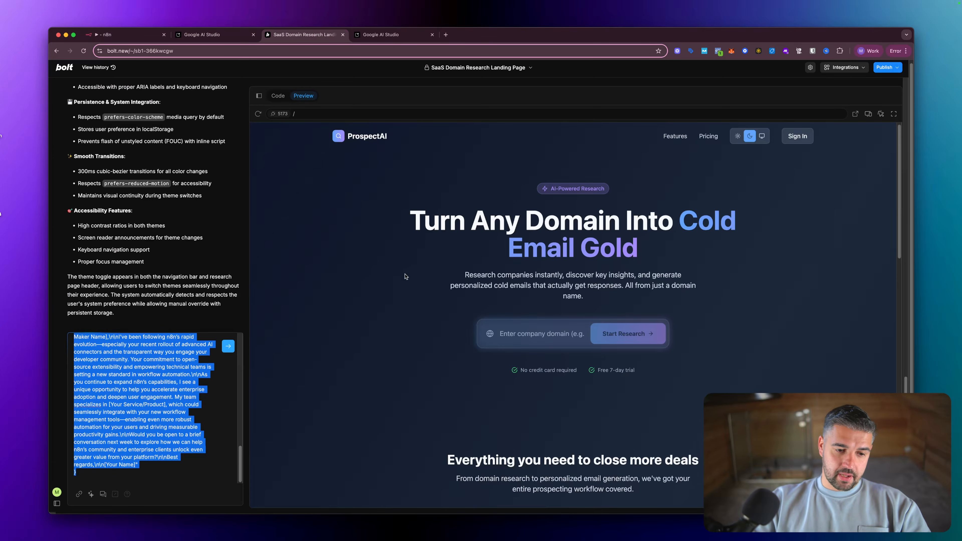
- Review the drafted company/research webhook message and send it to Bolt
{"action": "scroll", "coordinate": [184, 377], "scroll_direction": "up", "scroll_amount": 5}
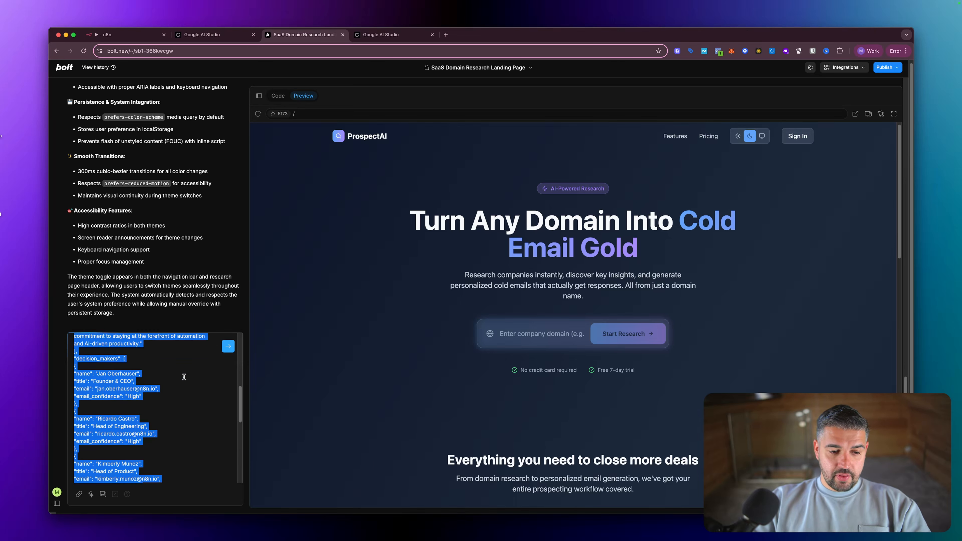
{"action": "left_click", "coordinate": [184, 377]}
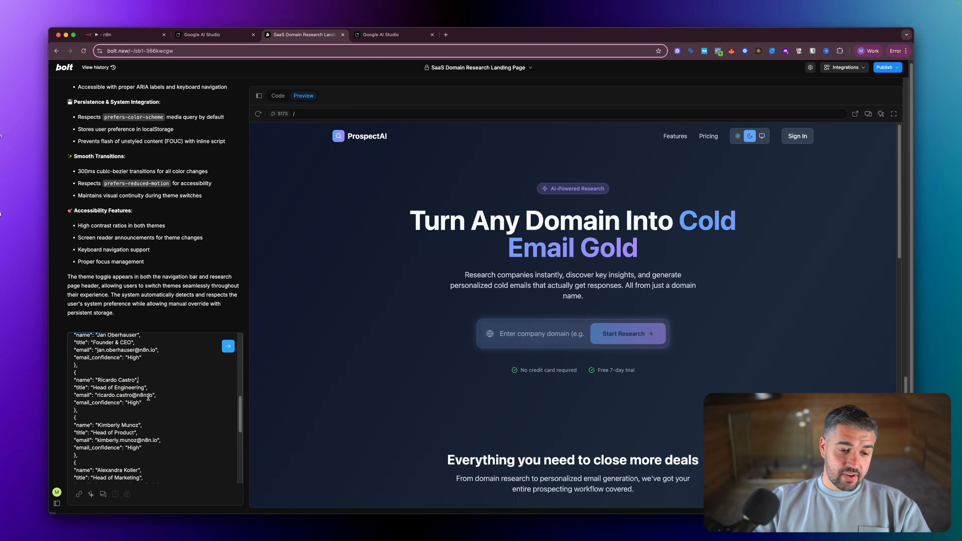
{"action": "scroll", "coordinate": [147, 382], "scroll_direction": "up", "scroll_amount": 5}
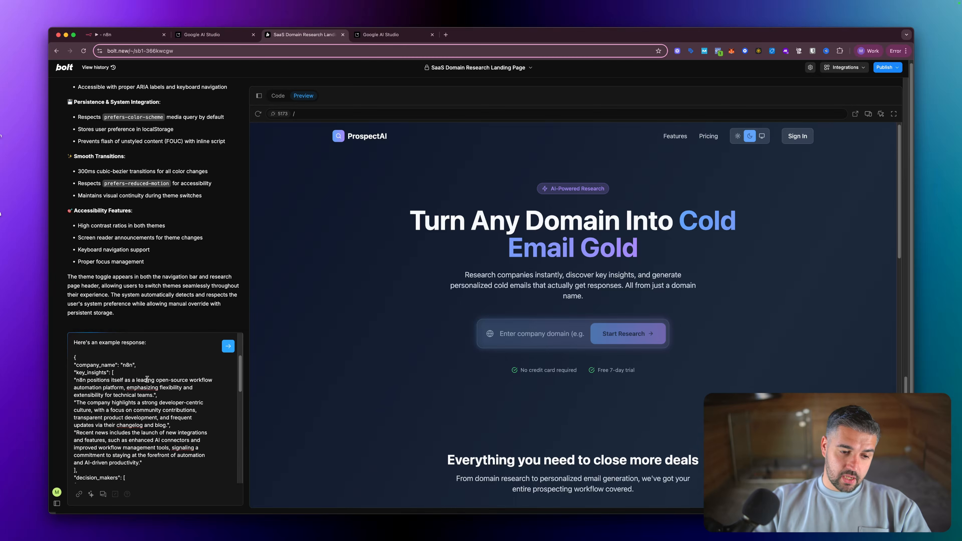
{"action": "scroll", "coordinate": [147, 379], "scroll_direction": "up", "scroll_amount": 5}
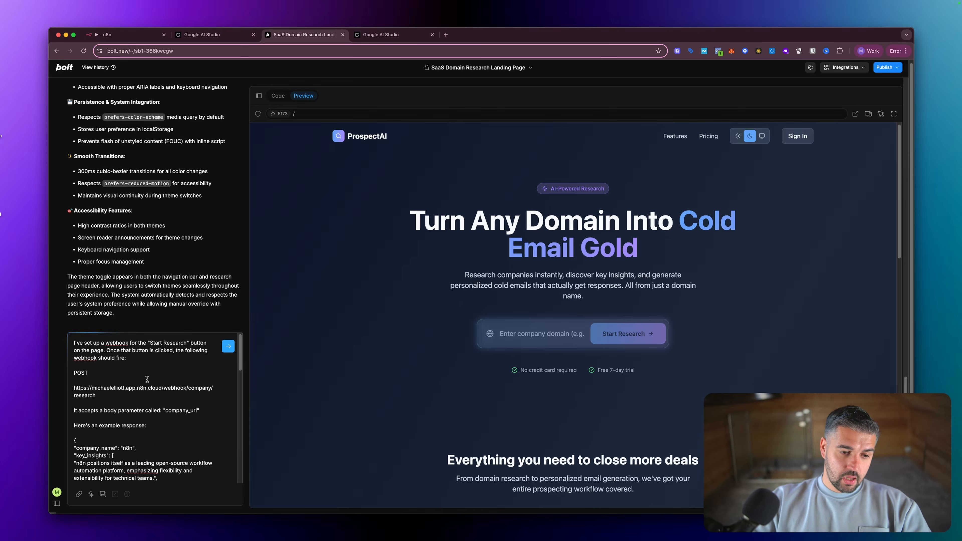
{"action": "left_click", "coordinate": [228, 346]}
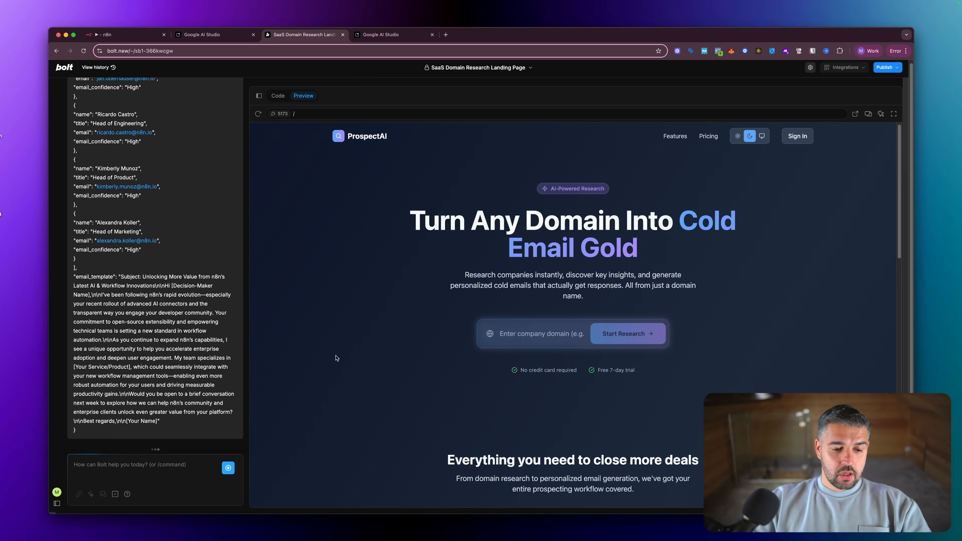